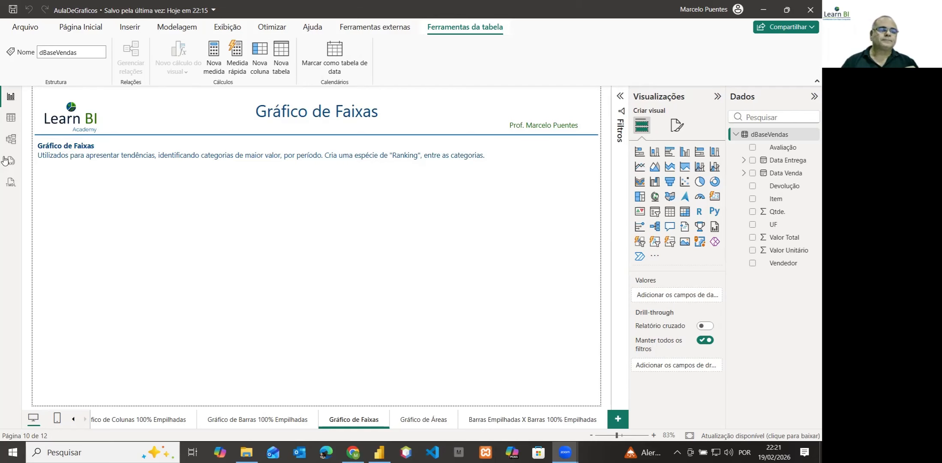
- Delete the existing Houve Devolução column from the dBaseVendas table
{"action": "left_click", "coordinate": [10, 119]}
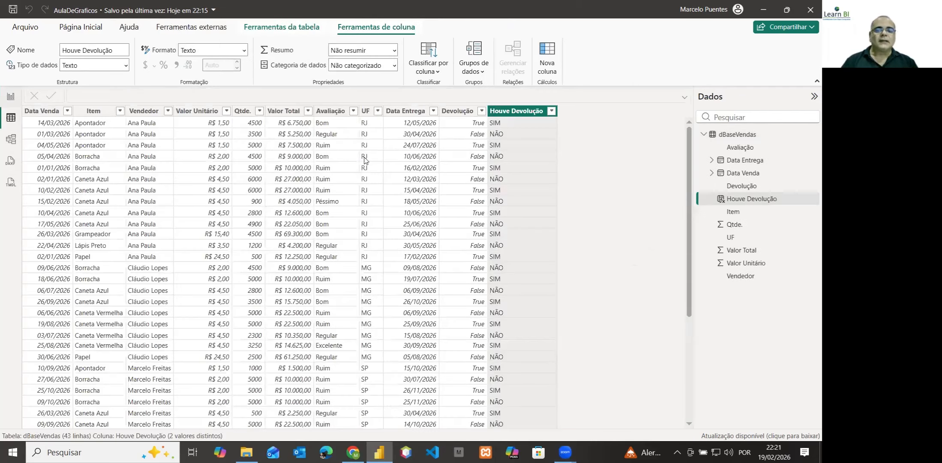
{"action": "key", "text": "Delete"}
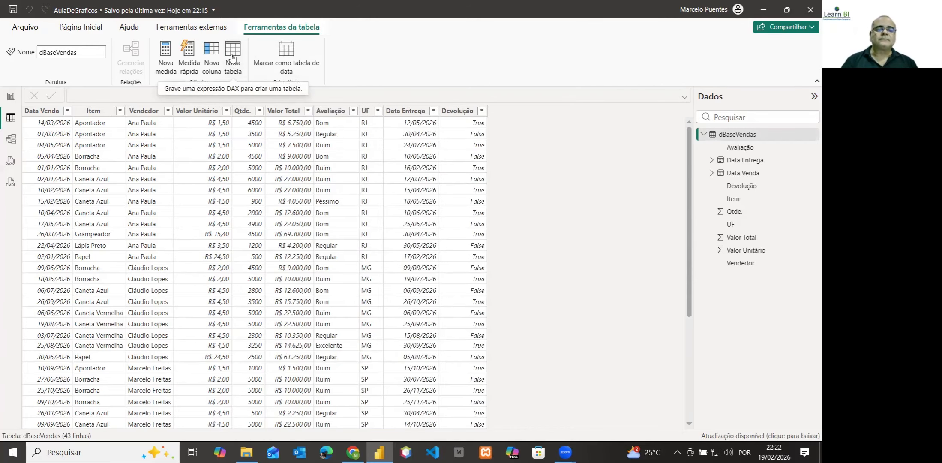
- Add a new calculated column to the dBaseVendas table and name it Houve Devolução
{"action": "left_click", "coordinate": [73, 33]}
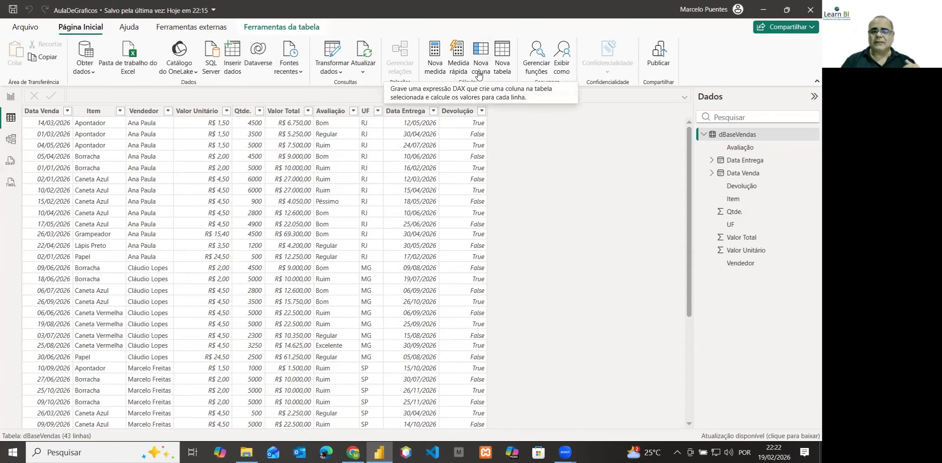
{"action": "right_click", "coordinate": [741, 135]}
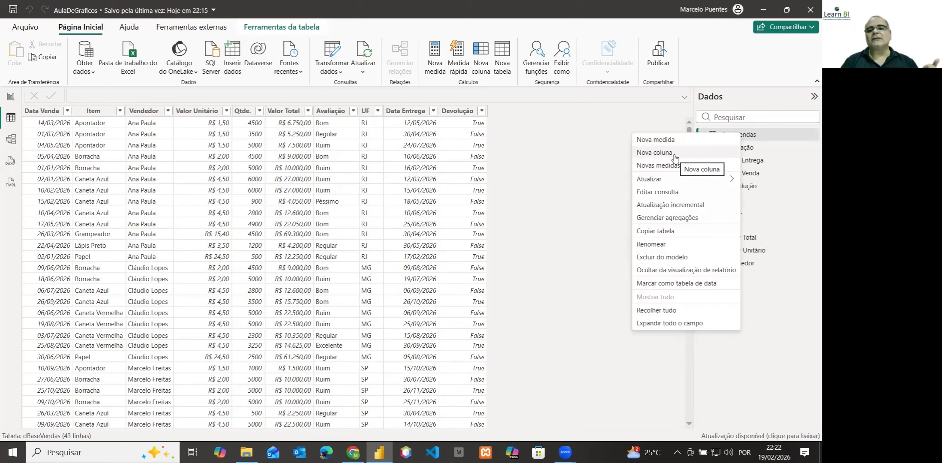
{"action": "left_click", "coordinate": [655, 153]}
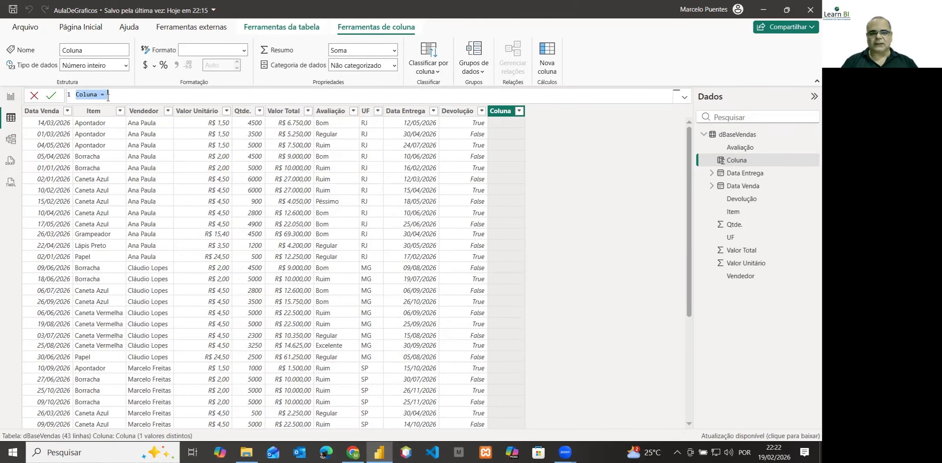
{"action": "scroll", "coordinate": [96, 93], "scroll_direction": "up", "scroll_amount": 4, "text": "ctrl"}
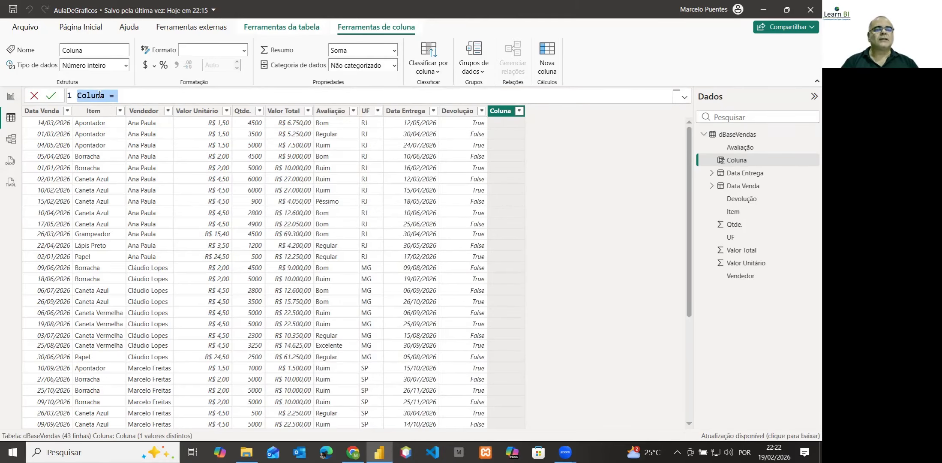
{"action": "double_click", "coordinate": [98, 96]}
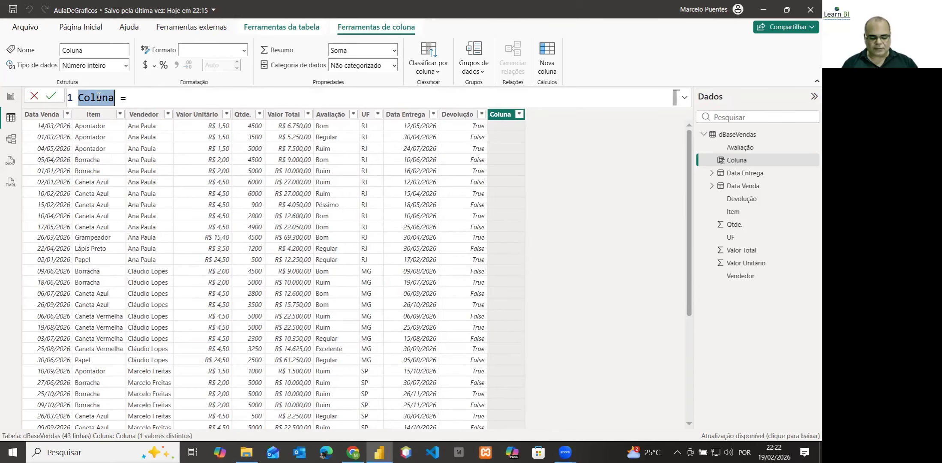
{"action": "type", "text": "Houve "}
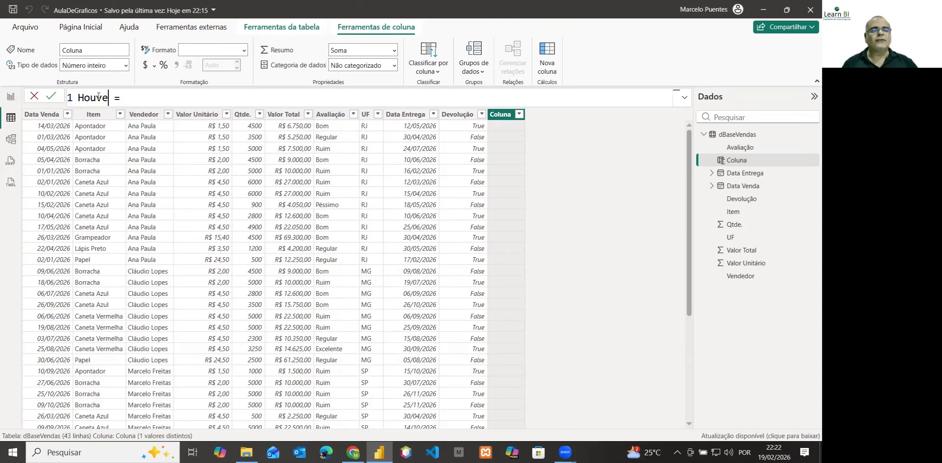
{"action": "type", "text": "Devoluç"}
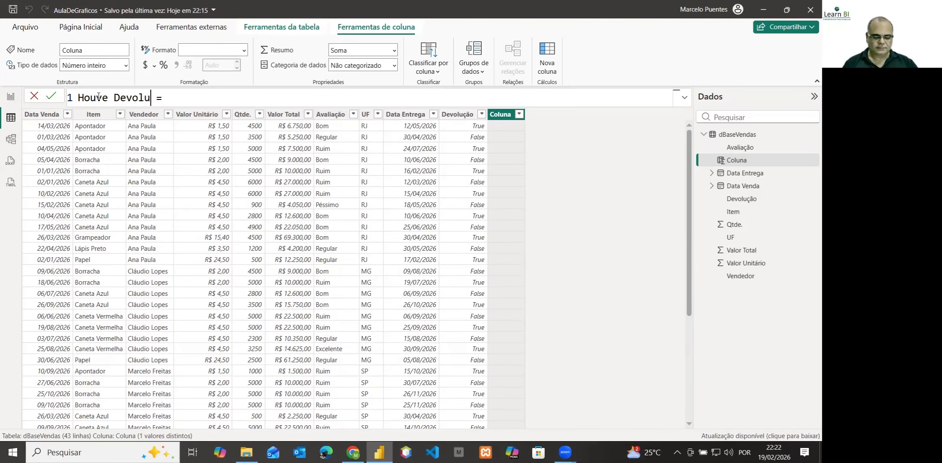
{"action": "type", "text": "ão"}
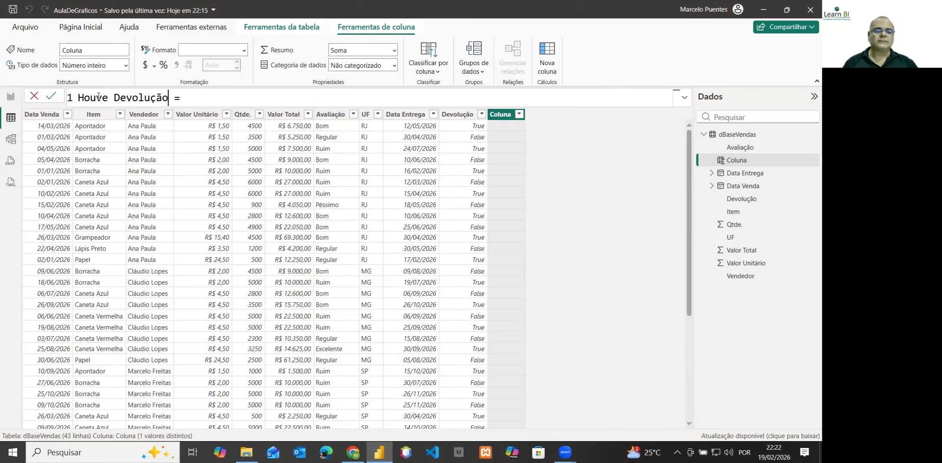
{"action": "key", "text": "End"}
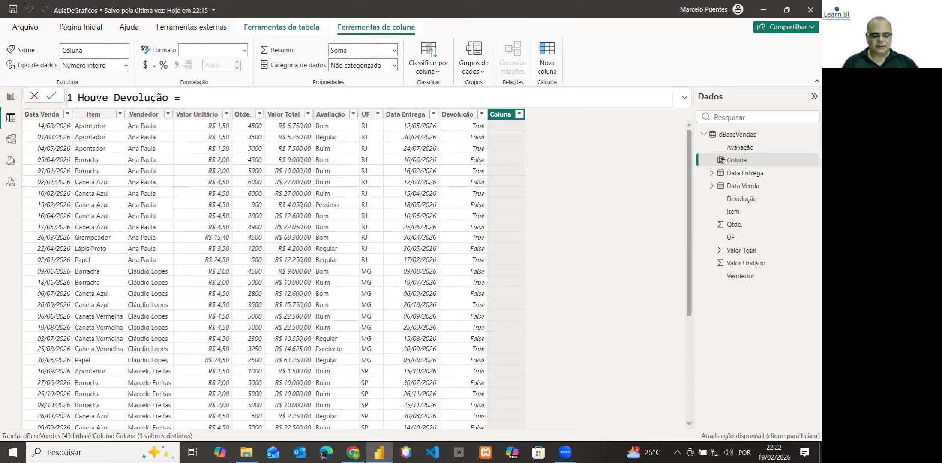
- Begin the column's formula with an IF function testing dBaseVendas[Devolução]=TRUE()
{"action": "type", "text": "IF"}
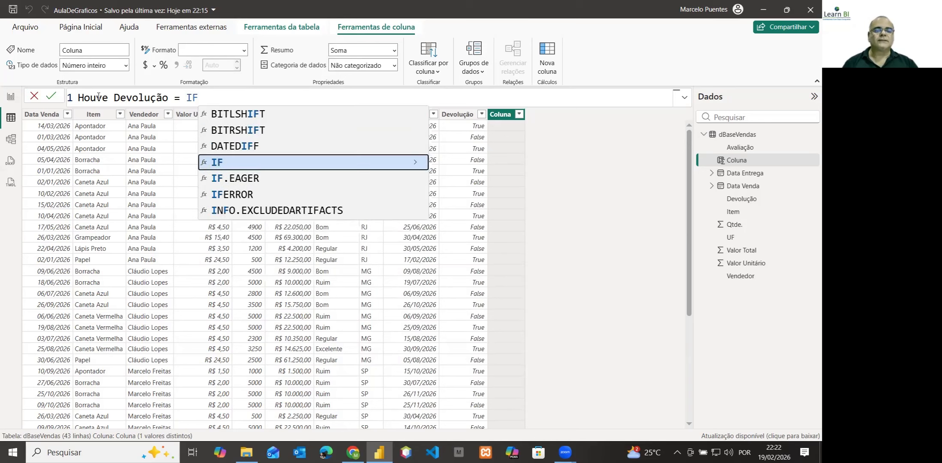
{"action": "left_click", "coordinate": [220, 163]}
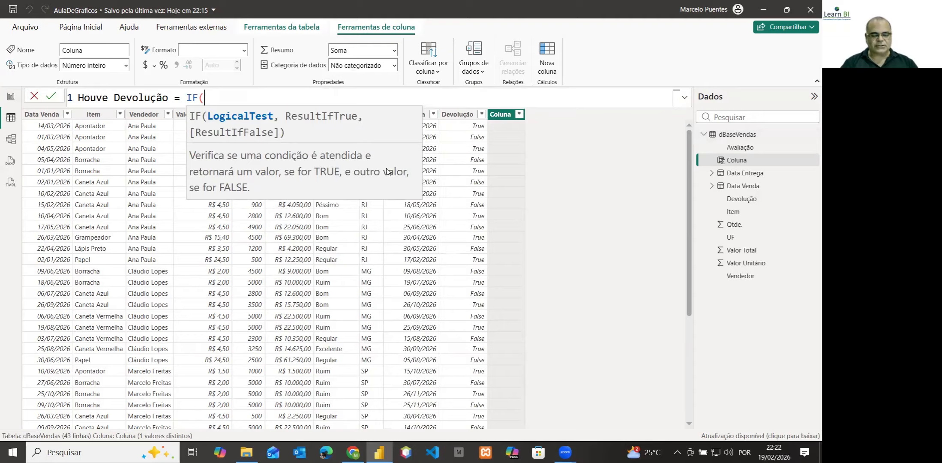
{"action": "type", "text": "db"}
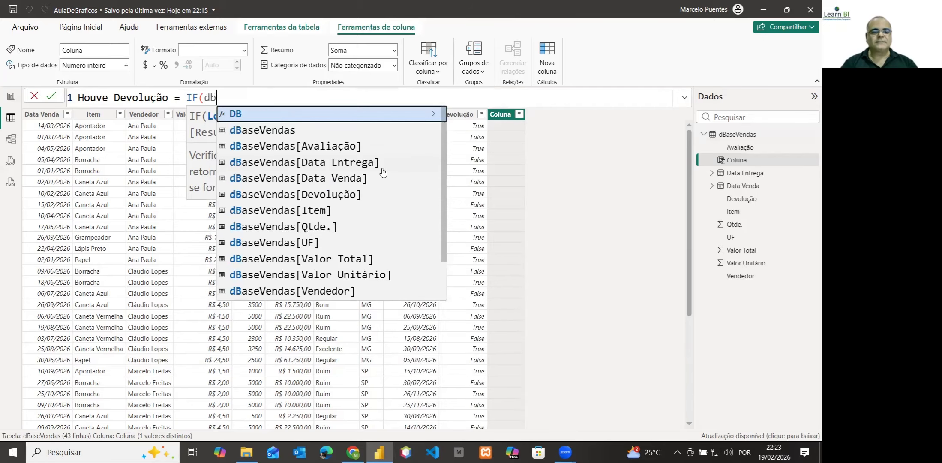
{"action": "left_click", "coordinate": [339, 196]}
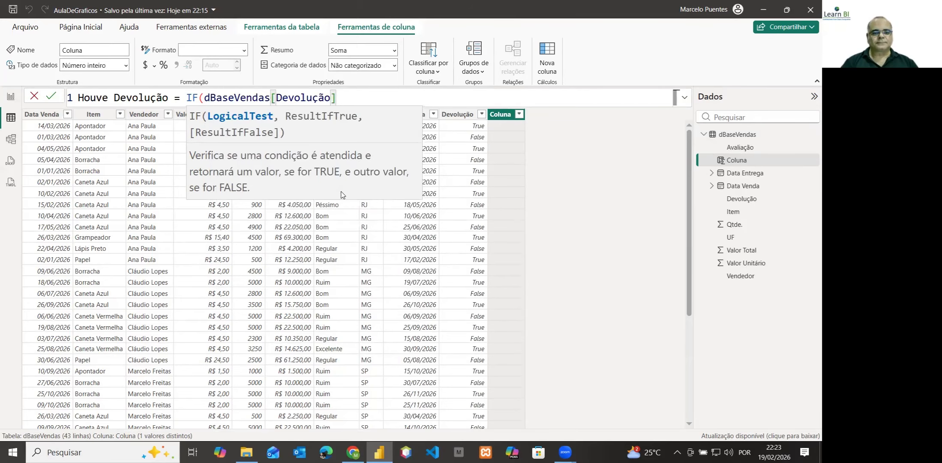
{"action": "type", "text": "="}
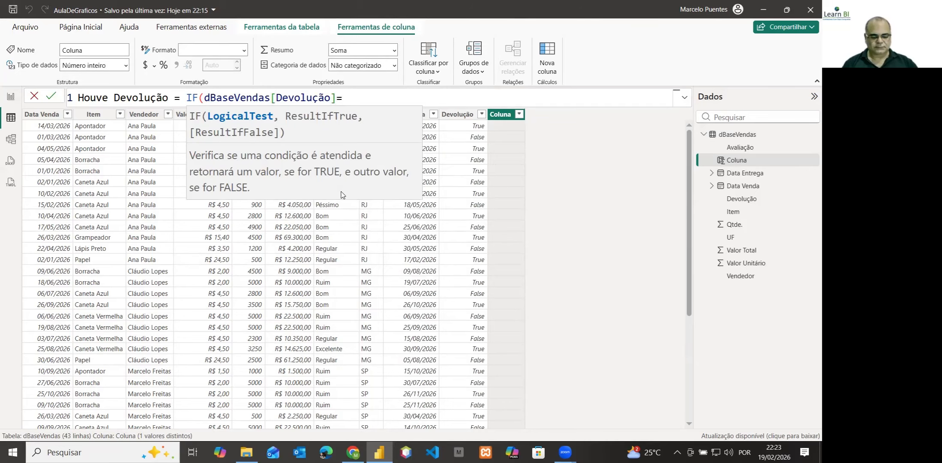
{"action": "type", "text": "tru"}
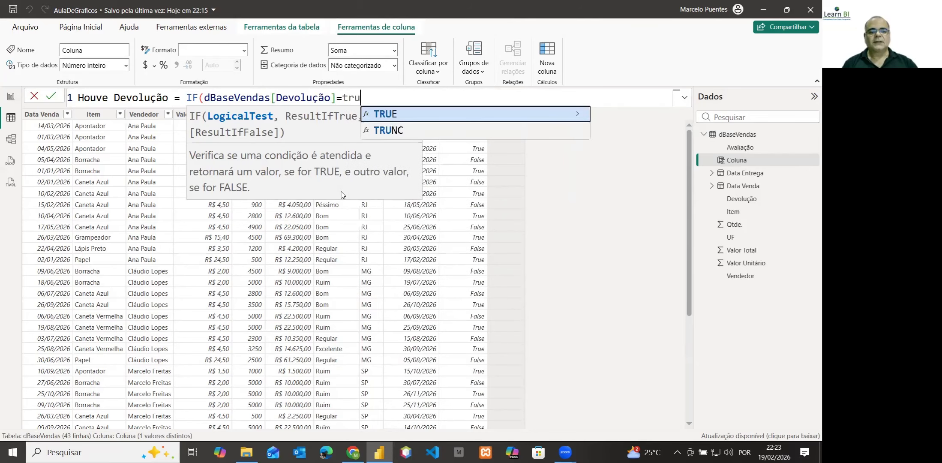
{"action": "left_click", "coordinate": [397, 118]}
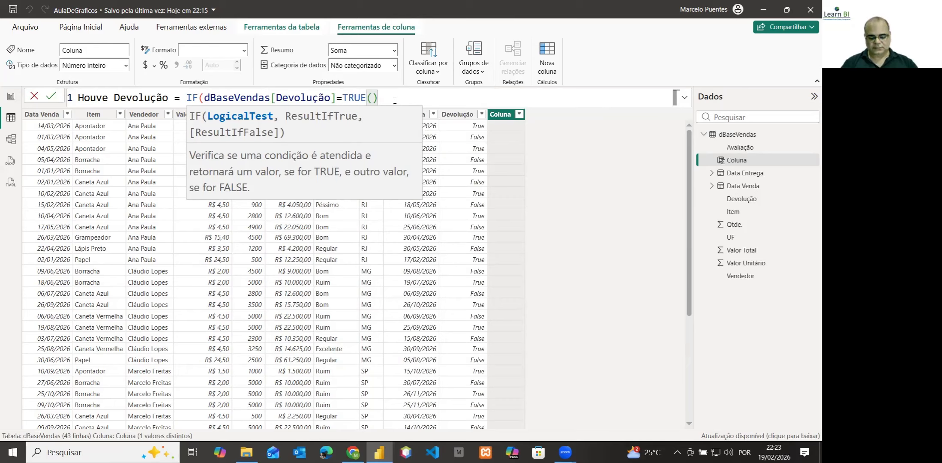
- Complete the IF formula with "SIM" as the true result and "NÃO" as the false result, and commit it
{"action": "type", "text": ",\""}
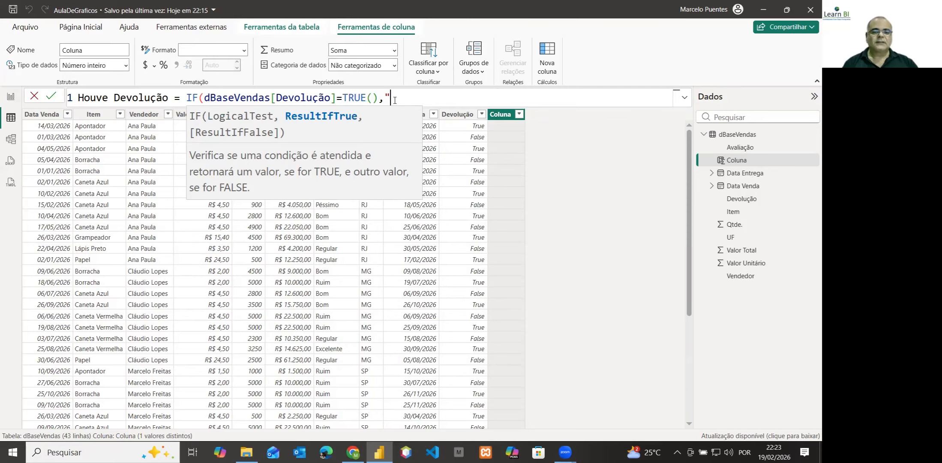
{"action": "type", "text": "SIM\""}
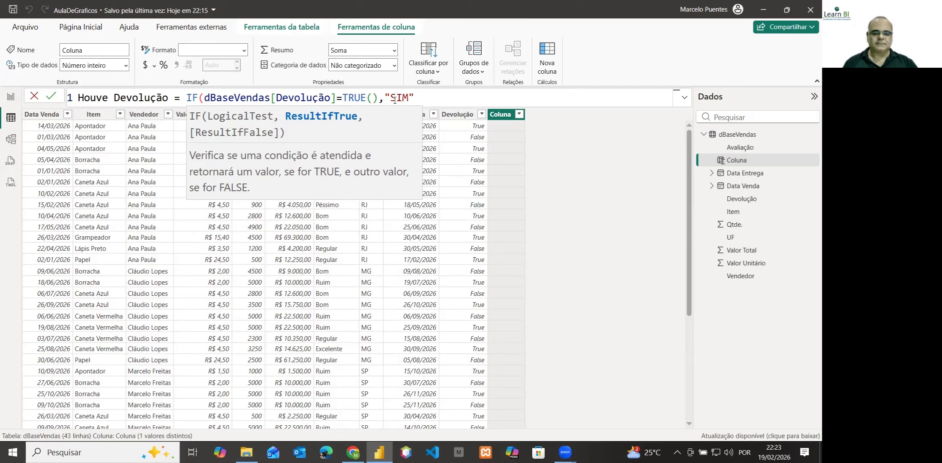
{"action": "type", "text": ","}
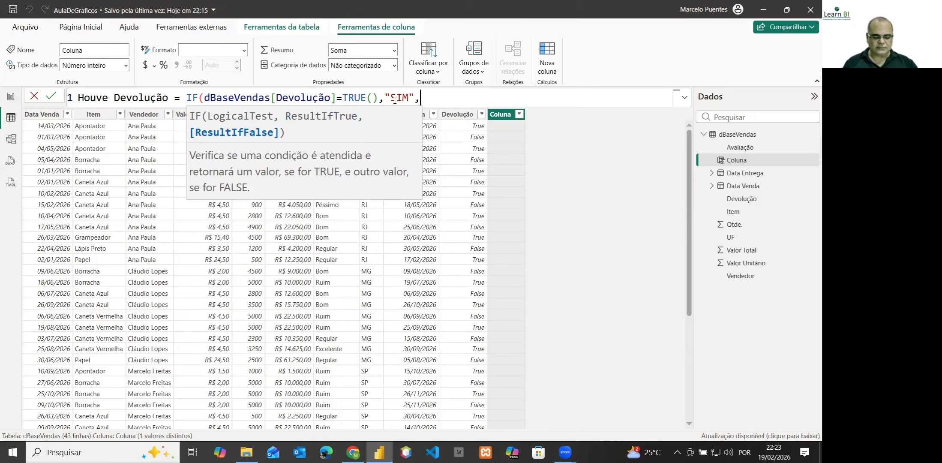
{"action": "type", "text": "\""}
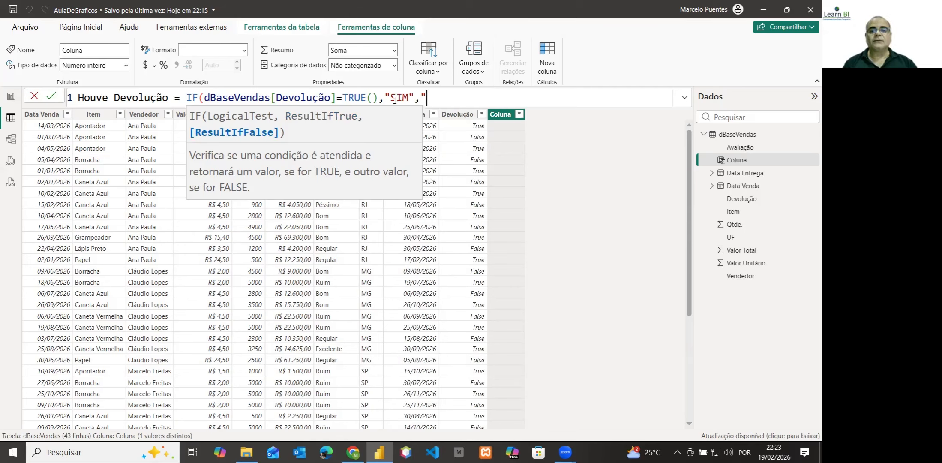
{"action": "type", "text": "NÃO"}
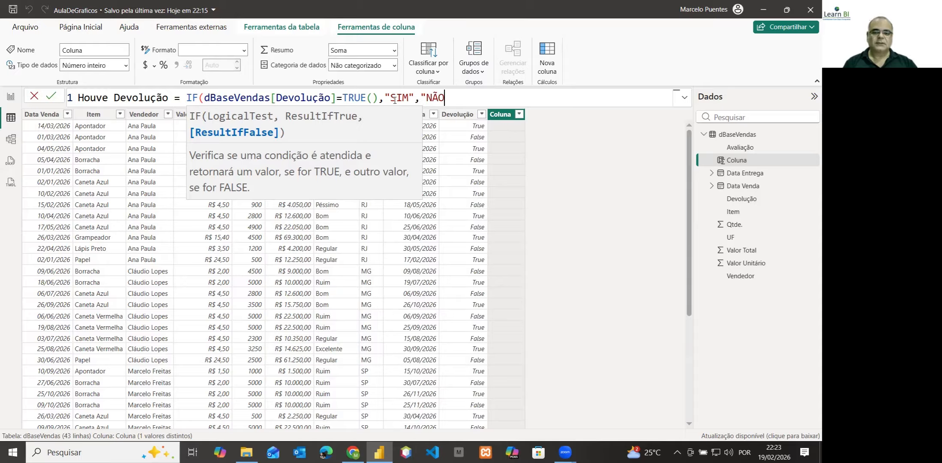
{"action": "type", "text": "\")"}
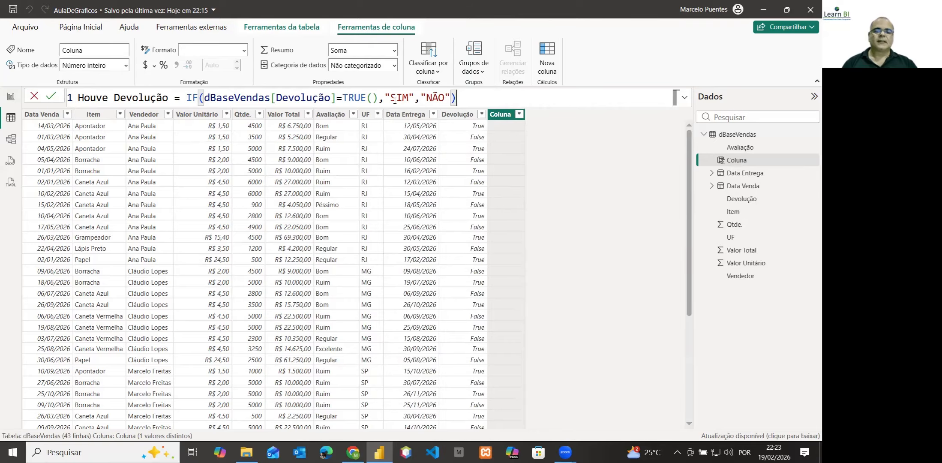
{"action": "key", "text": "Return"}
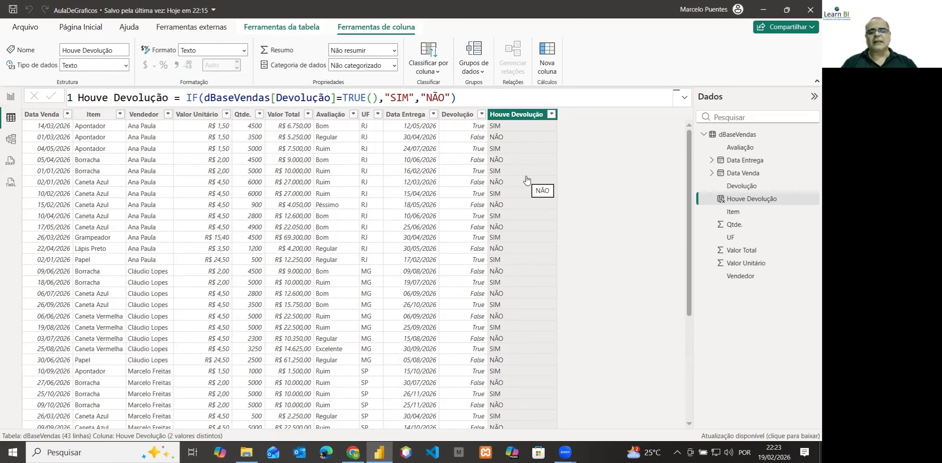
- Insert a ribbon chart on the Gráfico de Faixas report page and enlarge it to fill the area below the description
{"action": "left_click", "coordinate": [12, 97]}
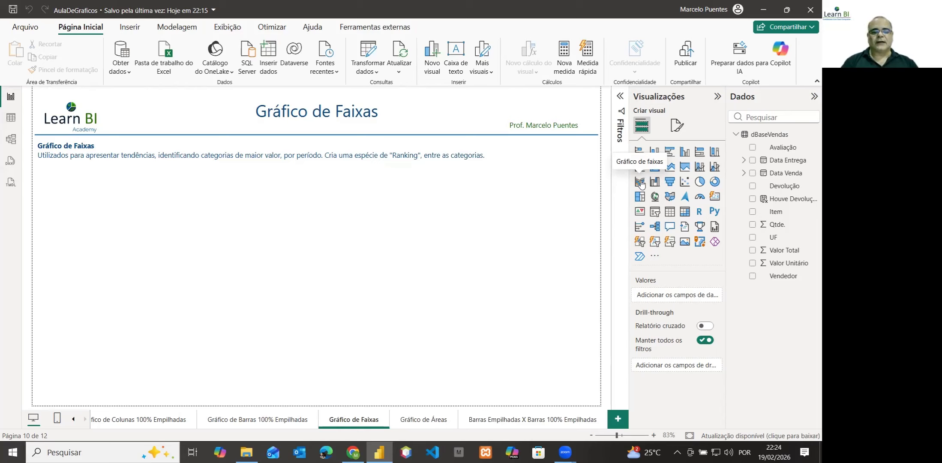
{"action": "left_click", "coordinate": [640, 182]}
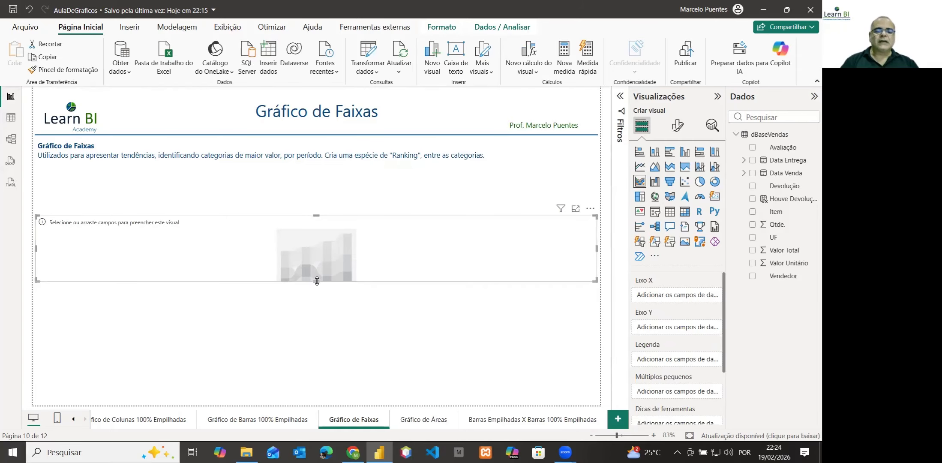
{"action": "left_click_drag", "start_coordinate": [316, 280], "coordinate": [316, 402]}
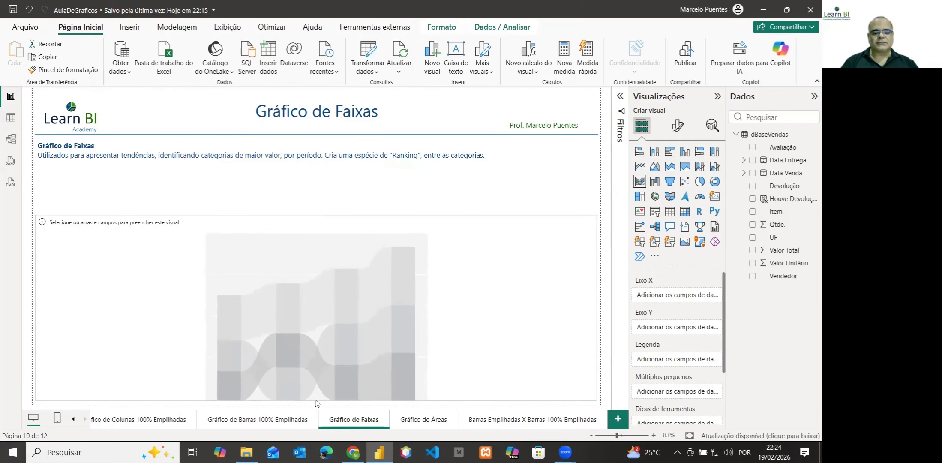
{"action": "left_click_drag", "start_coordinate": [316, 216], "coordinate": [325, 177]}
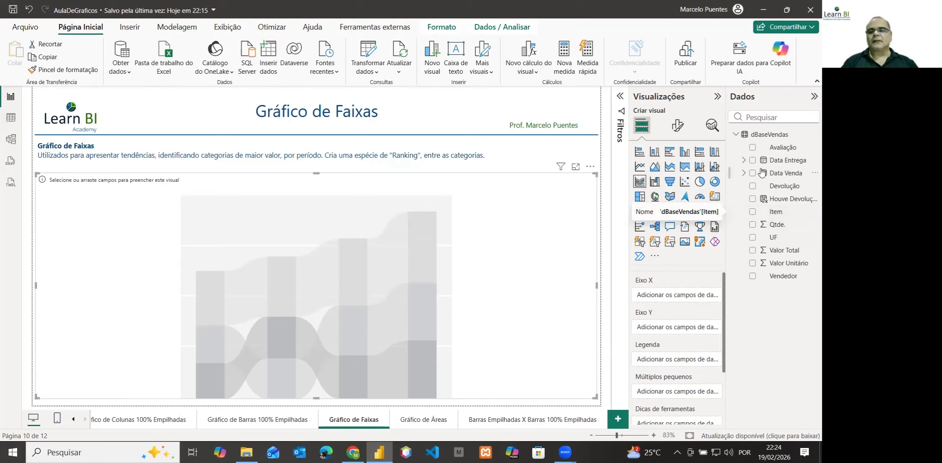
- Assign Mês from the Data Venda hierarchy to the ribbon chart's X axis and Valor Total to its Y axis
{"action": "left_click", "coordinate": [744, 173]}
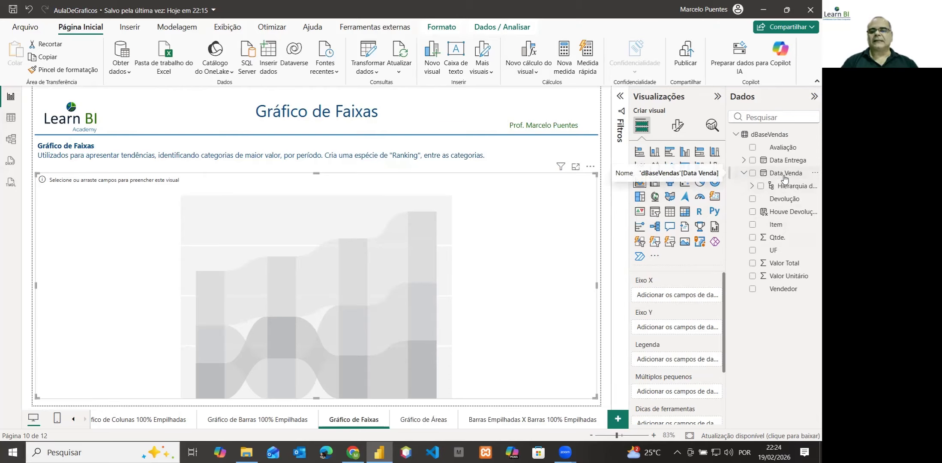
{"action": "left_click", "coordinate": [752, 186]}
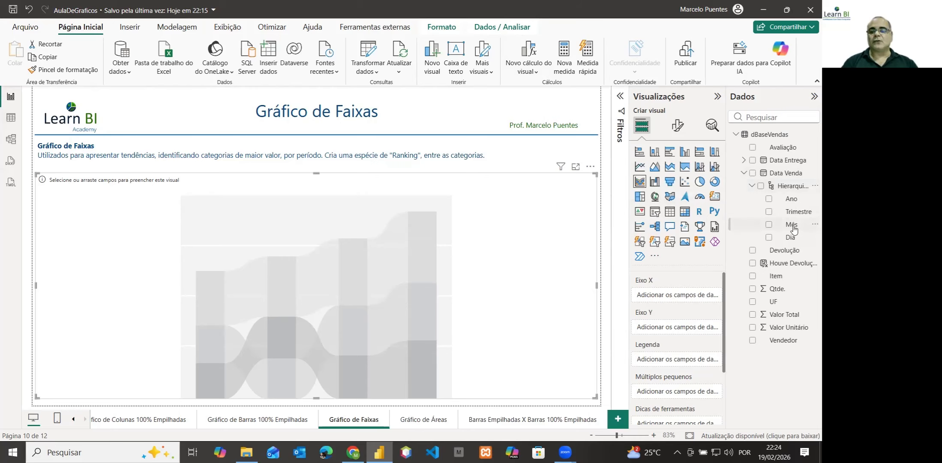
{"action": "left_click_drag", "start_coordinate": [794, 229], "coordinate": [694, 300]}
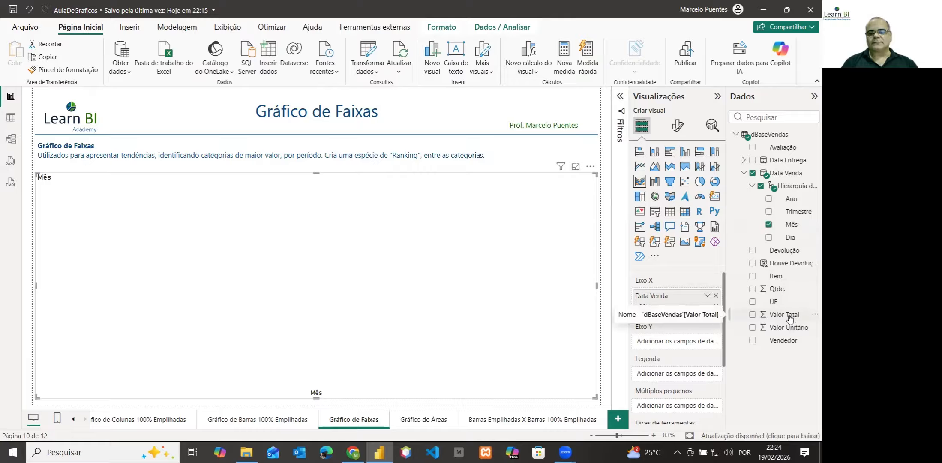
{"action": "left_click_drag", "start_coordinate": [791, 318], "coordinate": [692, 347]}
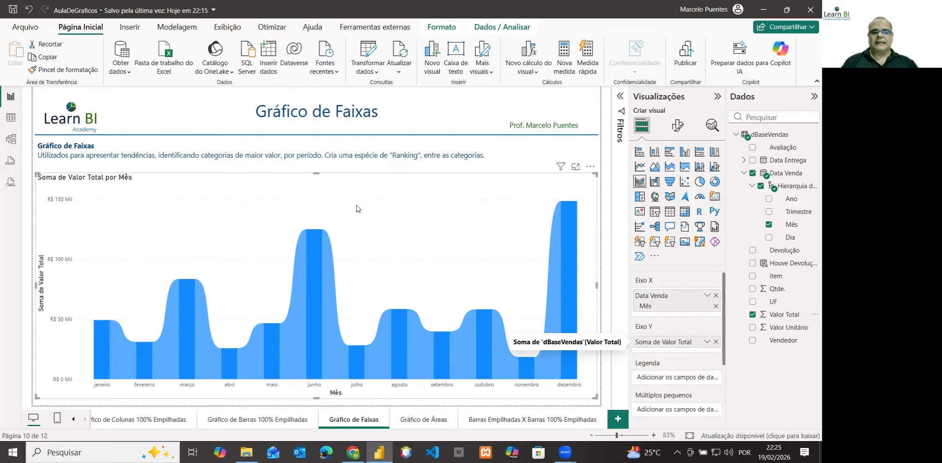
{"action": "left_click", "coordinate": [11, 118]}
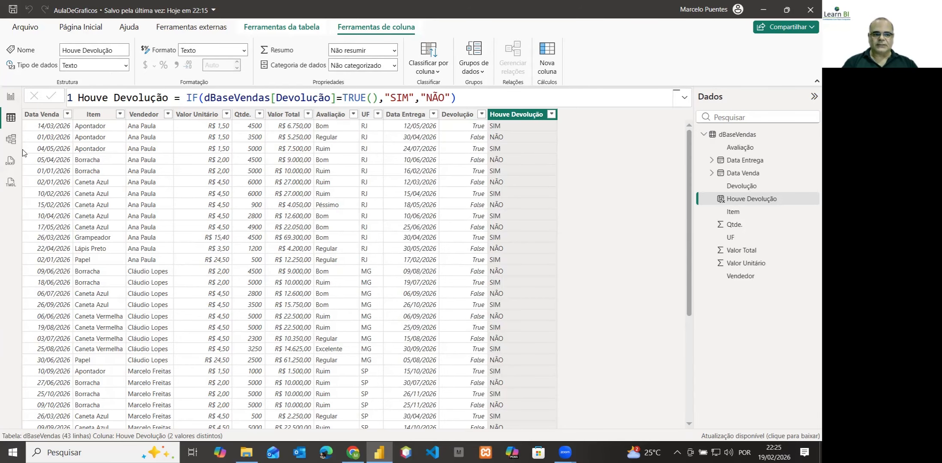
{"action": "left_click", "coordinate": [11, 97]}
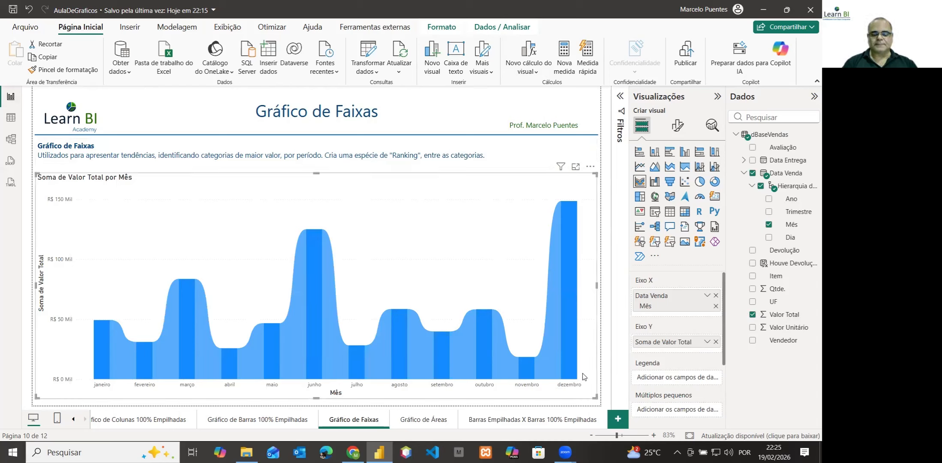
- Change the aggregation of Valor Total on the ribbon chart's Y axis to Contagem
{"action": "mouse_move", "coordinate": [572, 372]}
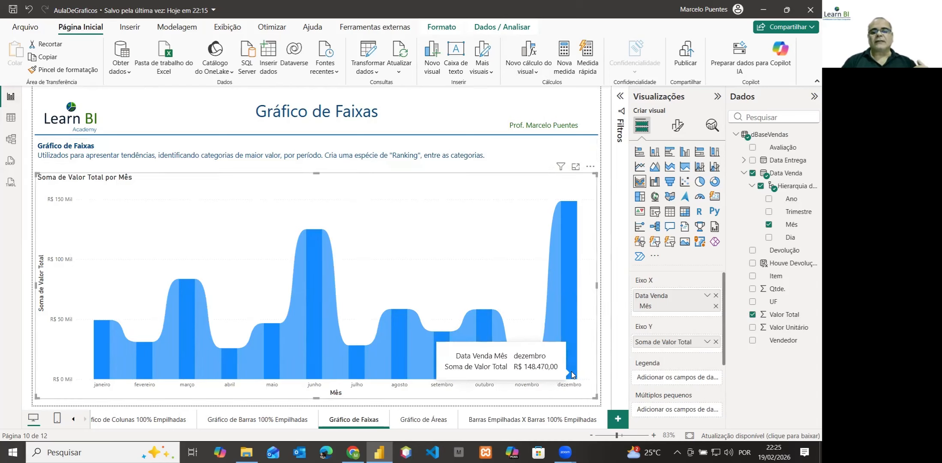
{"action": "left_click", "coordinate": [707, 342]}
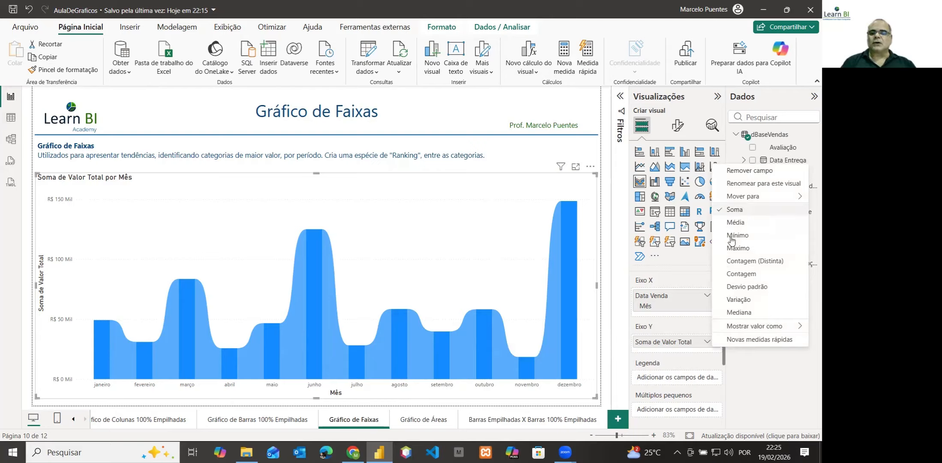
{"action": "left_click", "coordinate": [742, 274]}
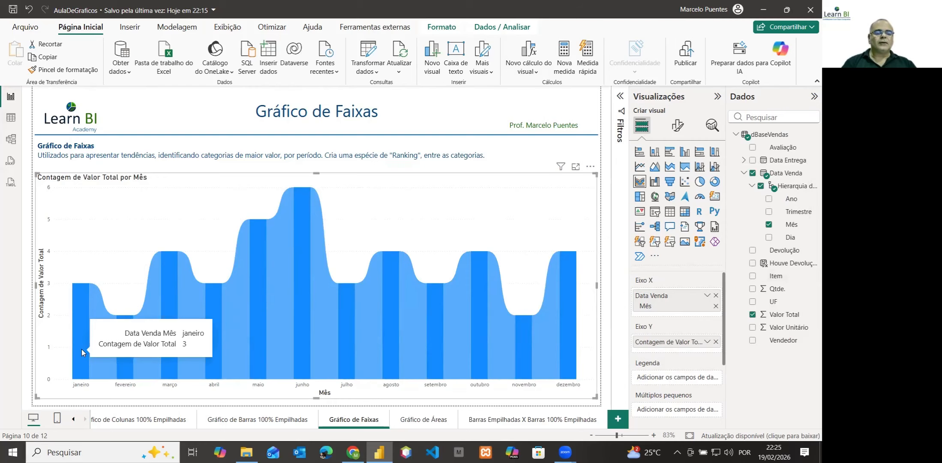
- Add the Houve Devolução field to the ribbon chart's legend
{"action": "mouse_move", "coordinate": [142, 358]}
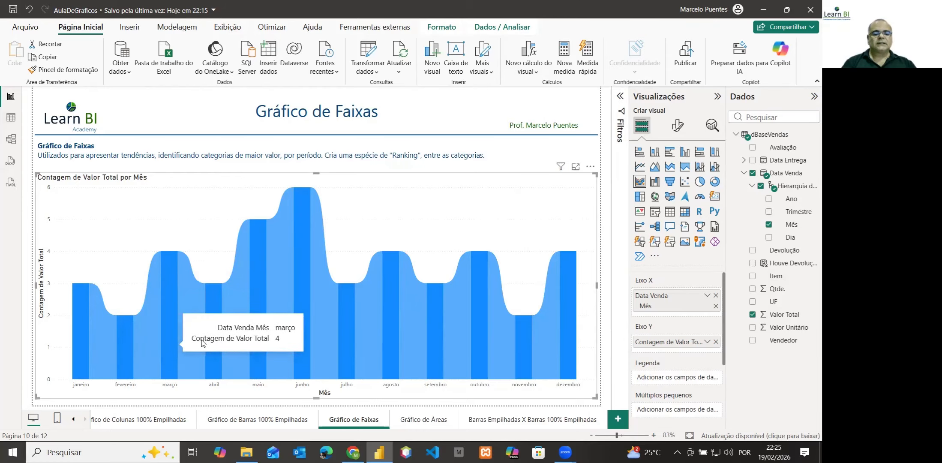
{"action": "mouse_move", "coordinate": [213, 337]}
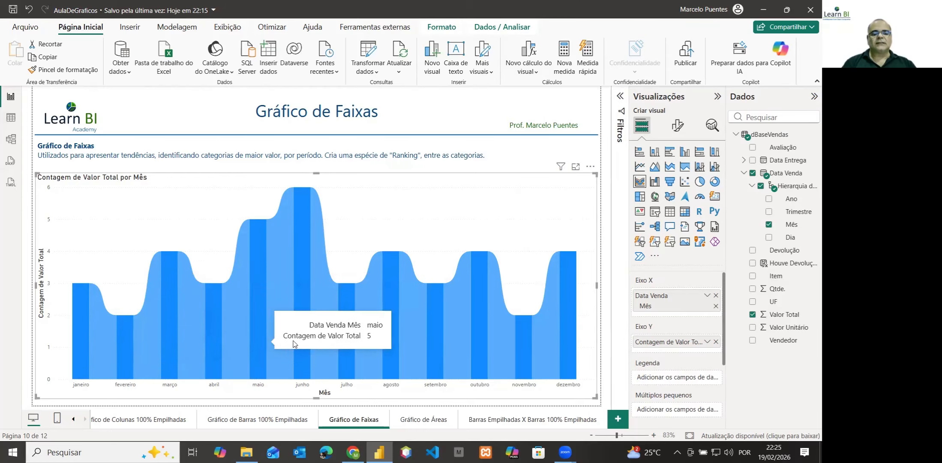
{"action": "mouse_move", "coordinate": [304, 345]}
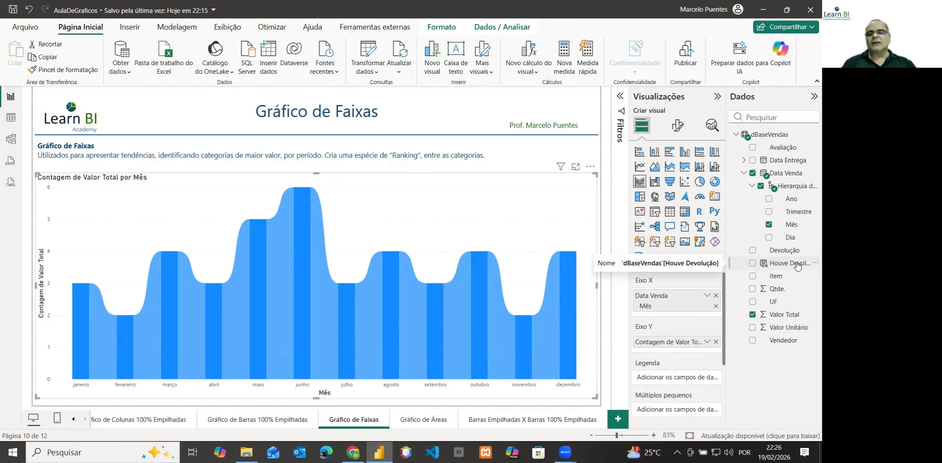
{"action": "left_click_drag", "start_coordinate": [798, 266], "coordinate": [695, 379]}
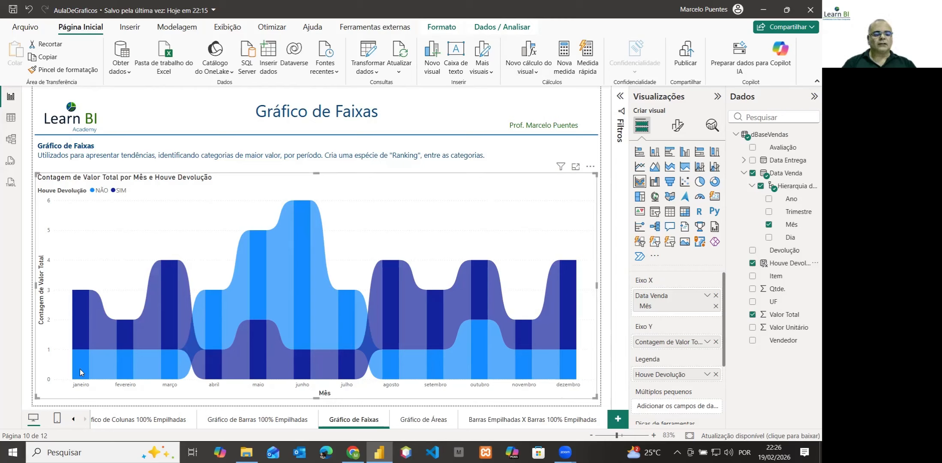
- Examine the monthly SIM and NÃO sales counts and the ribbons' changes and rankings between consecutive months
{"action": "mouse_move", "coordinate": [79, 369]}
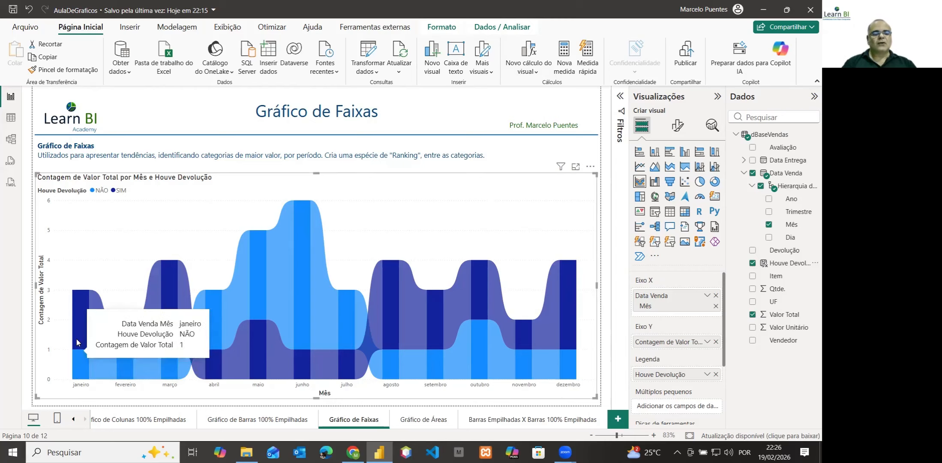
{"action": "mouse_move", "coordinate": [78, 341]}
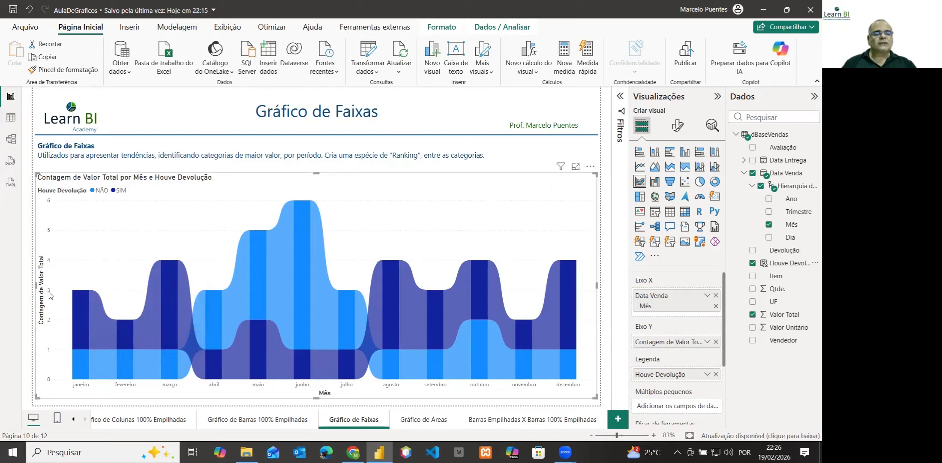
{"action": "mouse_move", "coordinate": [78, 291]}
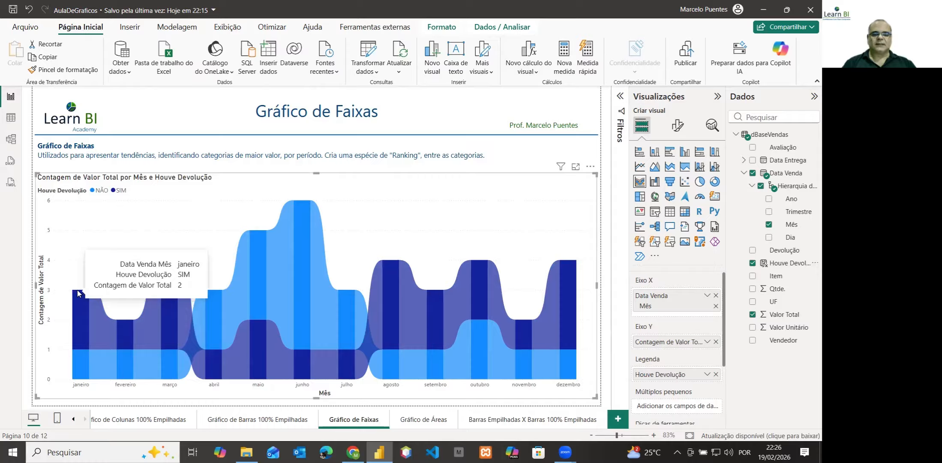
{"action": "mouse_move", "coordinate": [122, 372]}
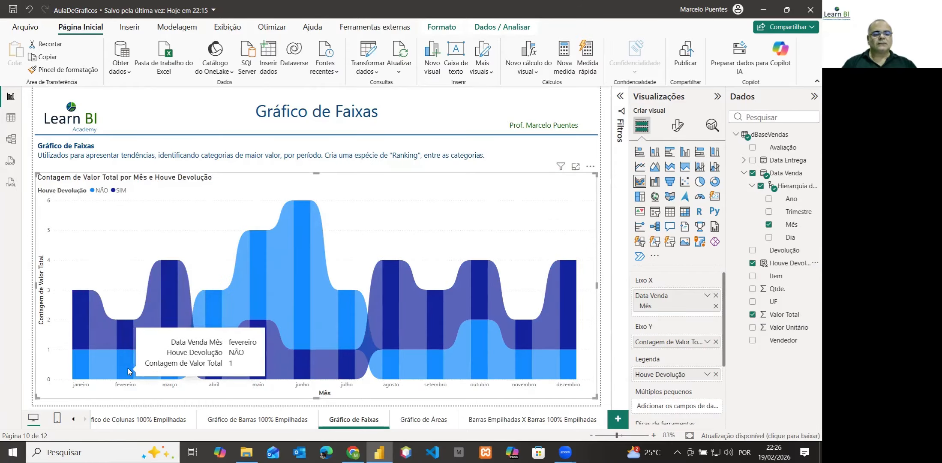
{"action": "mouse_move", "coordinate": [128, 339]}
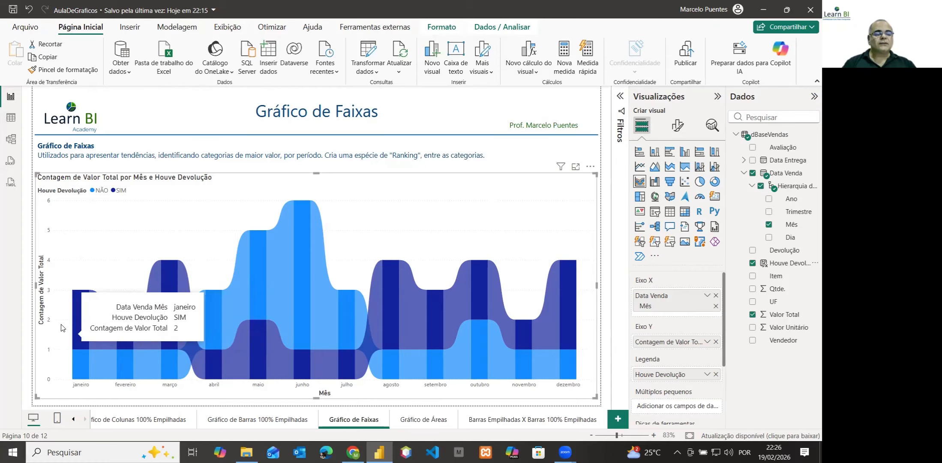
{"action": "mouse_move", "coordinate": [81, 325]}
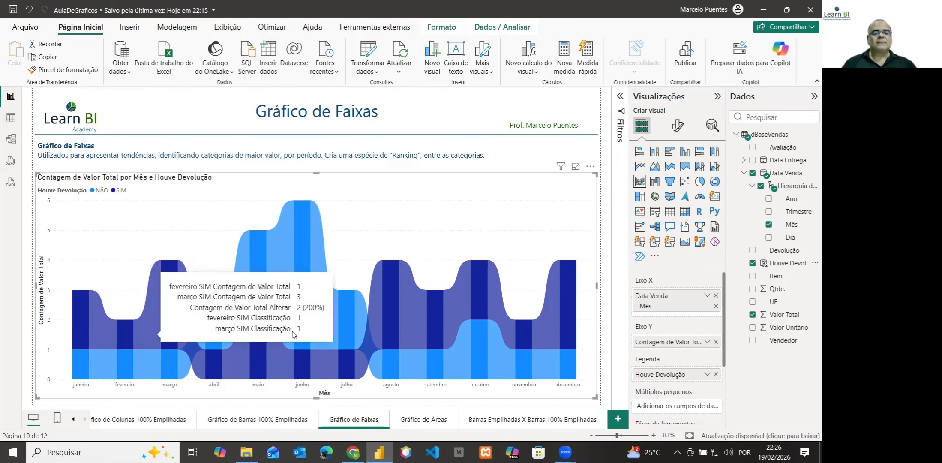
{"action": "mouse_move", "coordinate": [435, 330]}
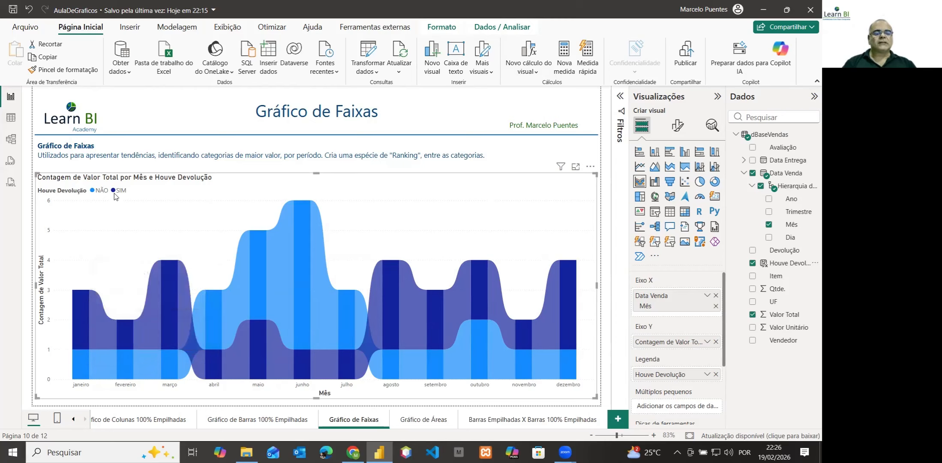
{"action": "mouse_move", "coordinate": [80, 330]}
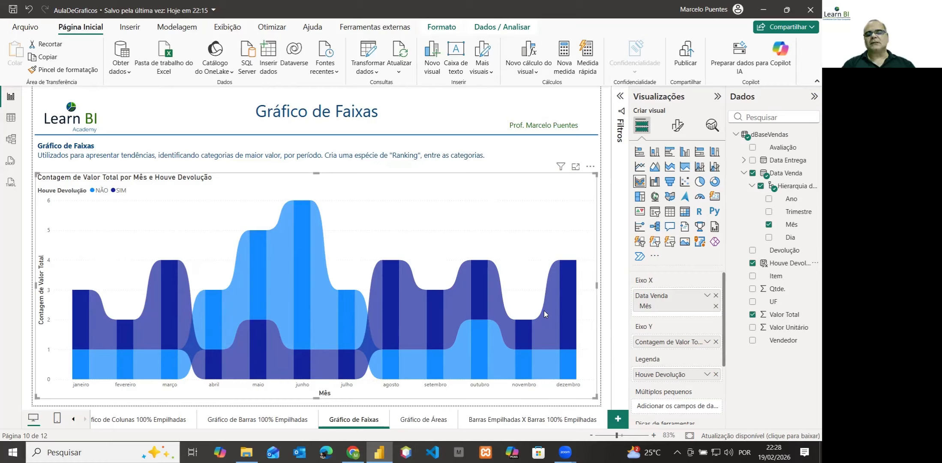
{"action": "mouse_move", "coordinate": [545, 312]}
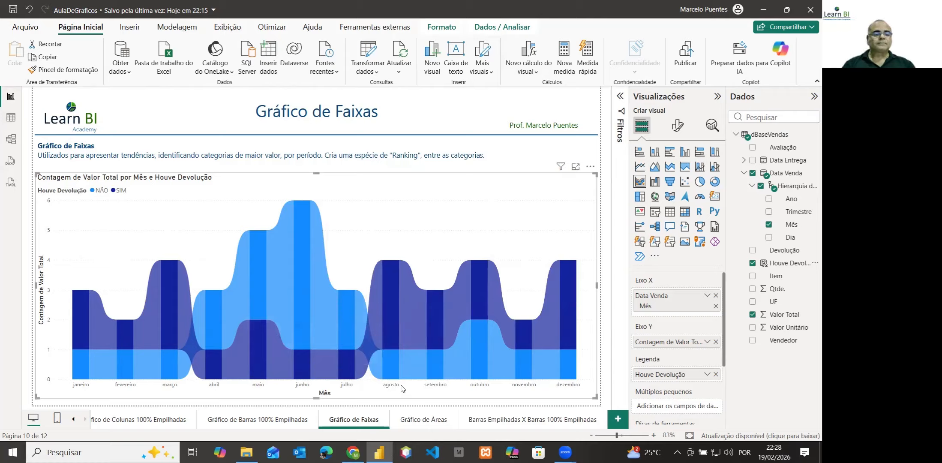
{"action": "mouse_move", "coordinate": [413, 361]}
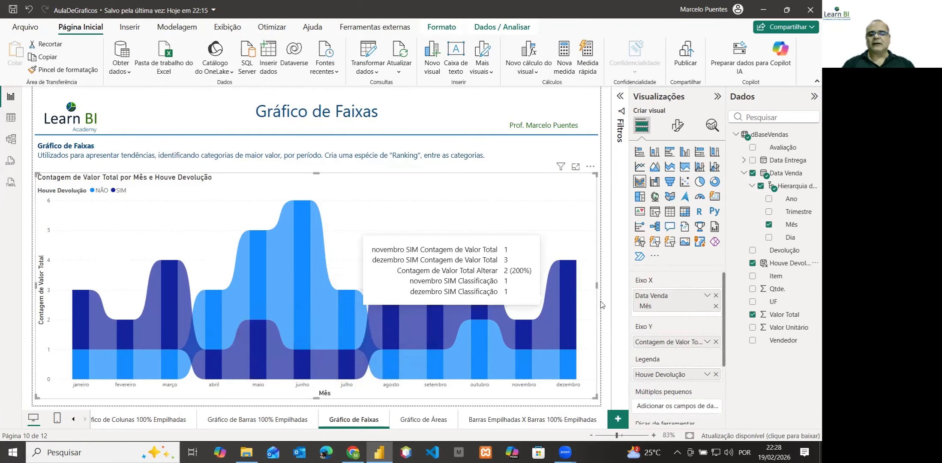
- Format the X-axis values in dark blue at font size 11, trying bold and turning it back off
{"action": "left_click", "coordinate": [677, 126]}
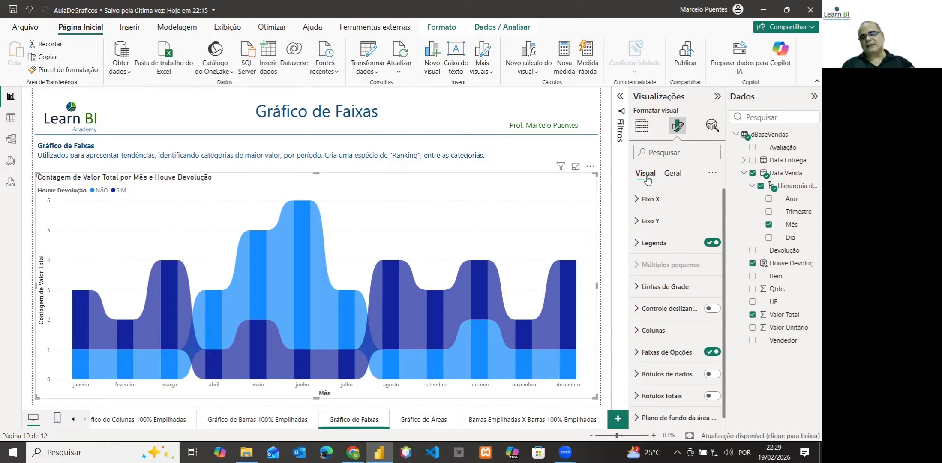
{"action": "left_click", "coordinate": [637, 201]}
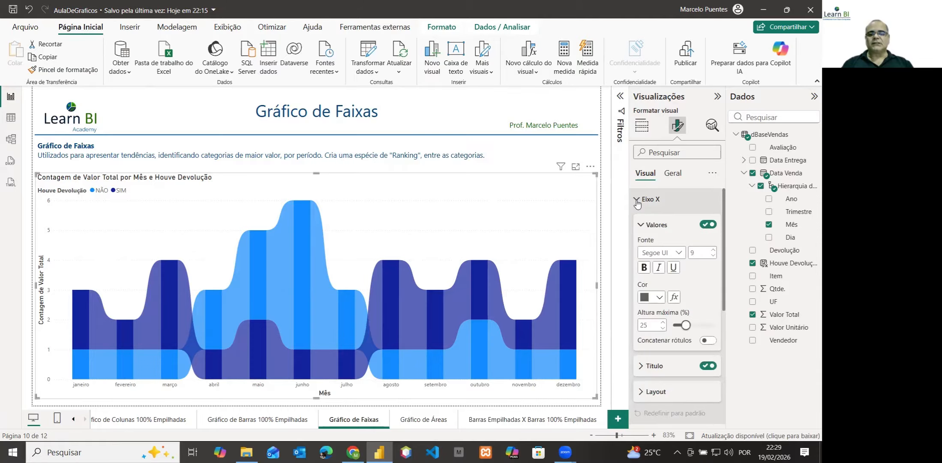
{"action": "left_click", "coordinate": [657, 299]}
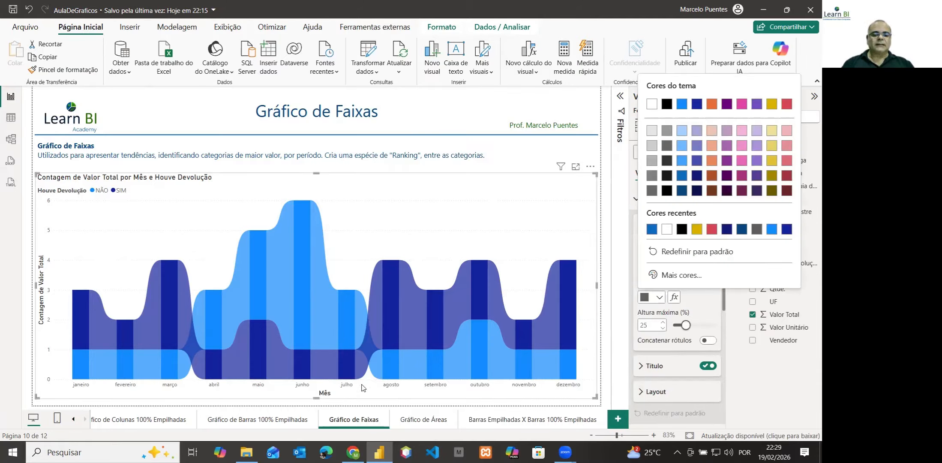
{"action": "left_click", "coordinate": [682, 193]}
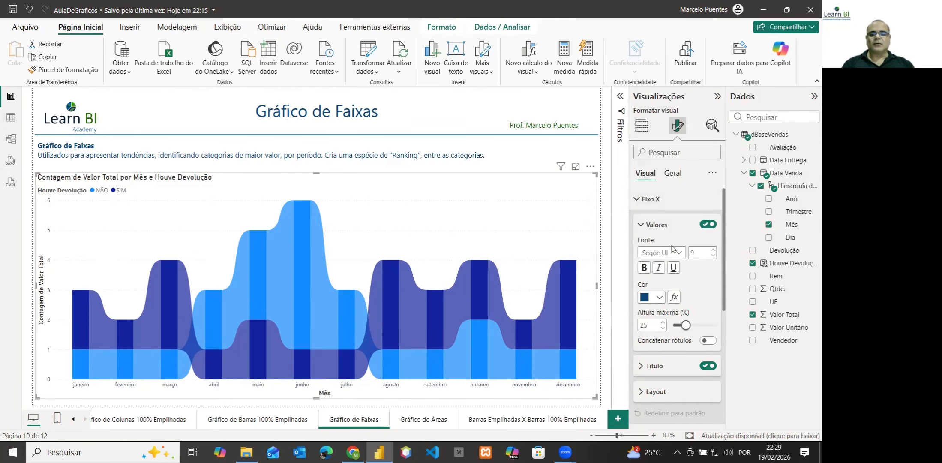
{"action": "left_click", "coordinate": [713, 249]}
{"action": "left_click", "coordinate": [713, 250]}
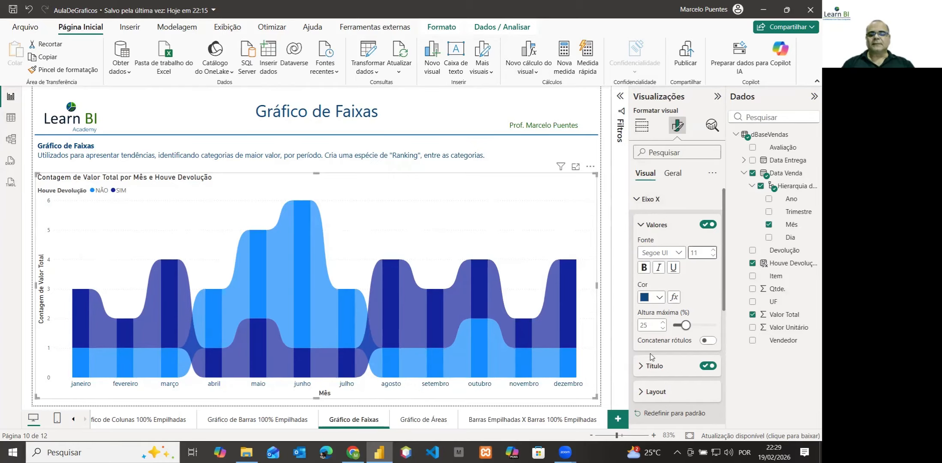
{"action": "left_click", "coordinate": [644, 269]}
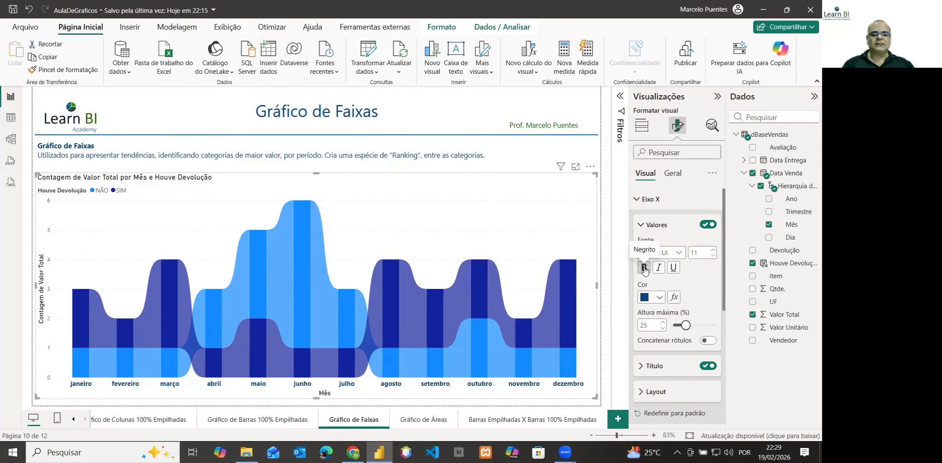
{"action": "left_click", "coordinate": [644, 270]}
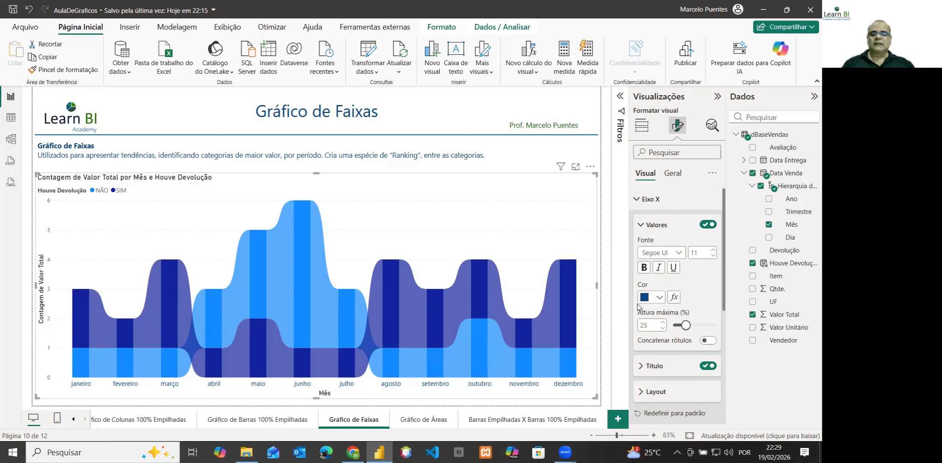
- Set the X-axis title text to "Período - Mês"
{"action": "left_click", "coordinate": [641, 367]}
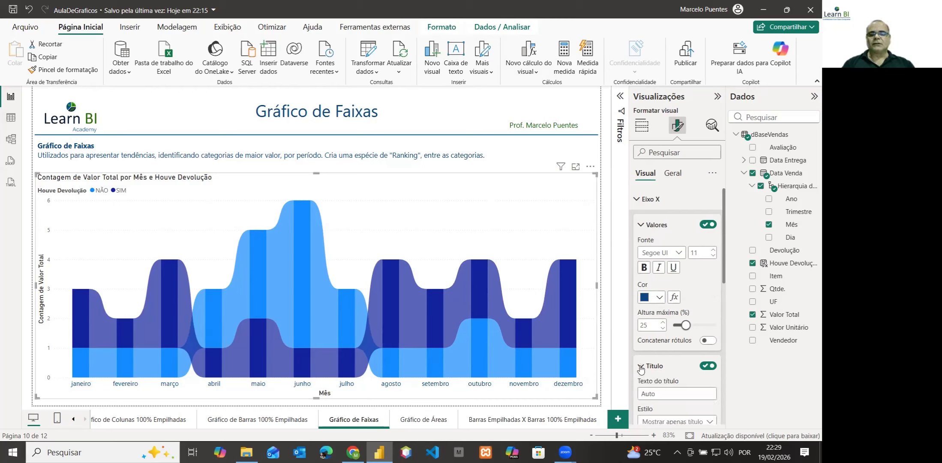
{"action": "scroll", "coordinate": [685, 358], "scroll_direction": "down", "scroll_amount": 5}
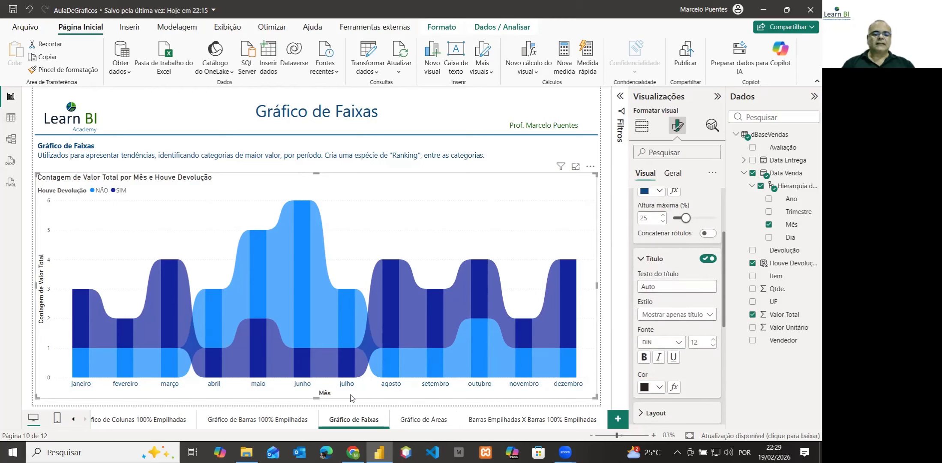
{"action": "left_click", "coordinate": [647, 287]}
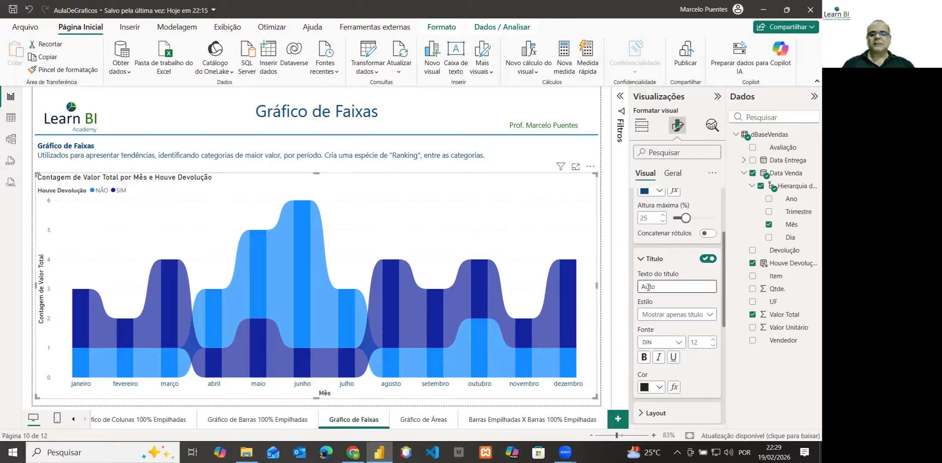
{"action": "type", "text": "Período"}
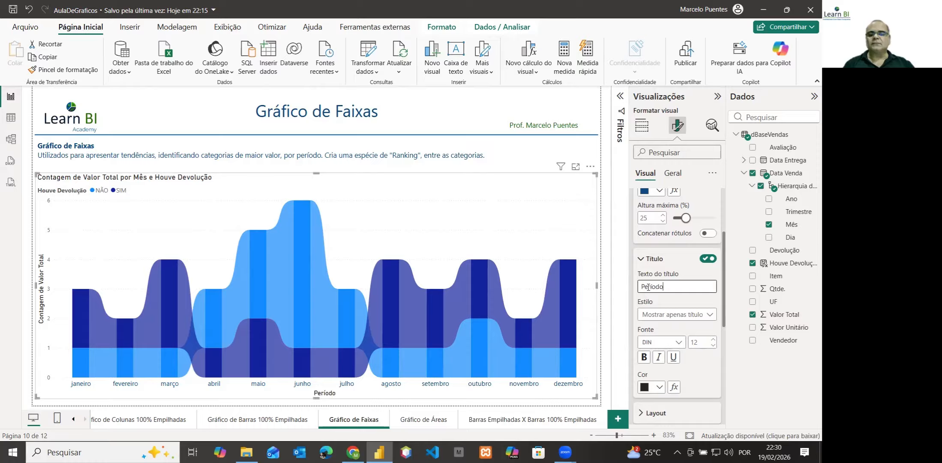
{"action": "type", "text": " - M"}
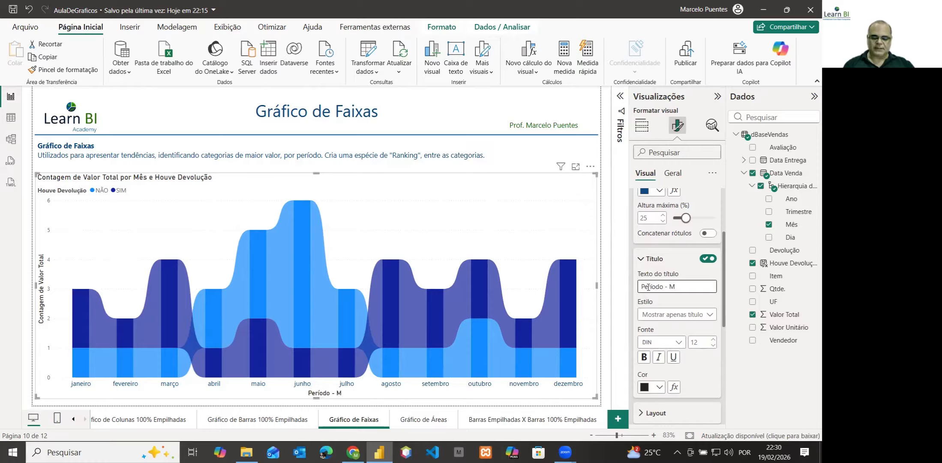
{"action": "type", "text": "ês"}
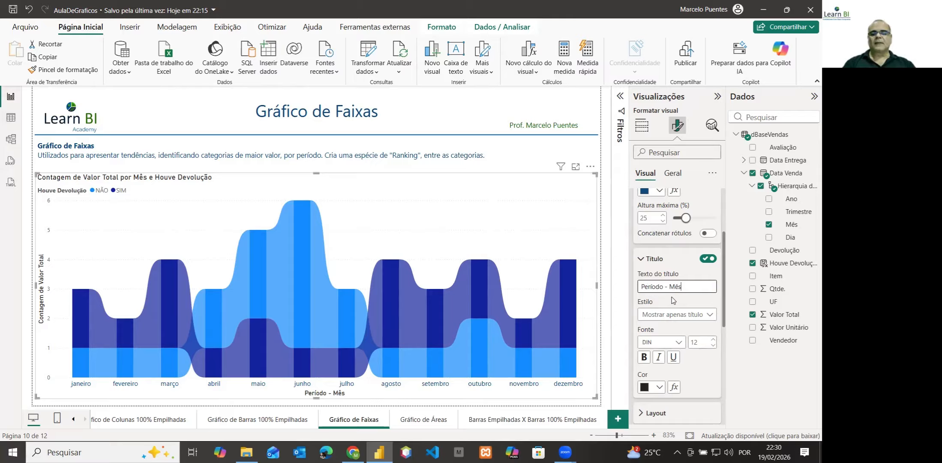
- Format the X-axis title in Segoe UI, size 10, bold and dark navy blue
{"action": "left_click", "coordinate": [669, 344]}
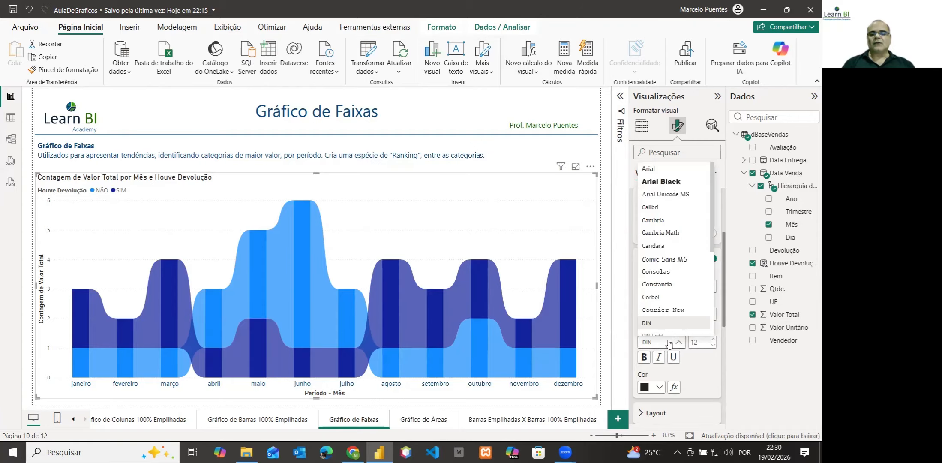
{"action": "scroll", "coordinate": [662, 274], "scroll_direction": "down", "scroll_amount": 2}
{"action": "left_click", "coordinate": [660, 267]}
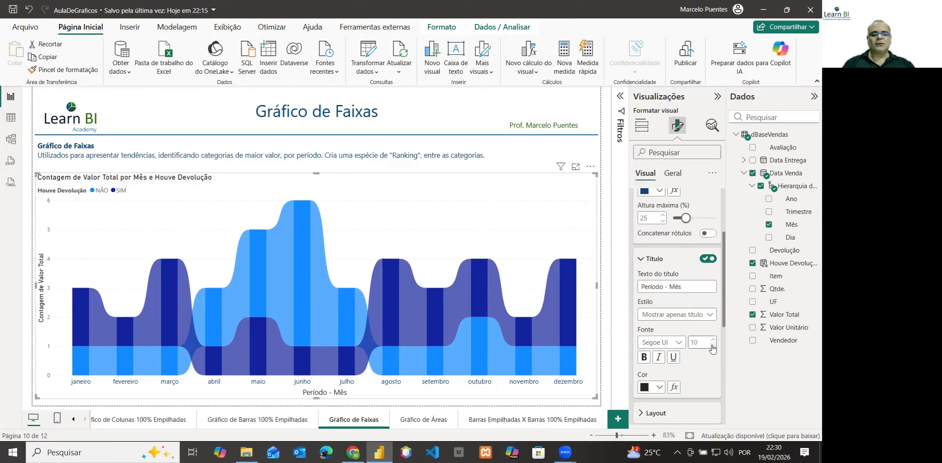
{"action": "left_click", "coordinate": [659, 388]}
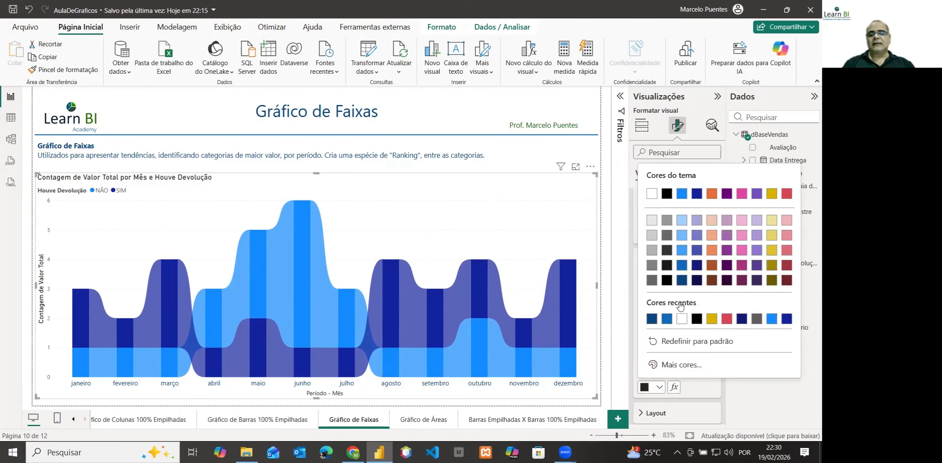
{"action": "left_click", "coordinate": [697, 265]}
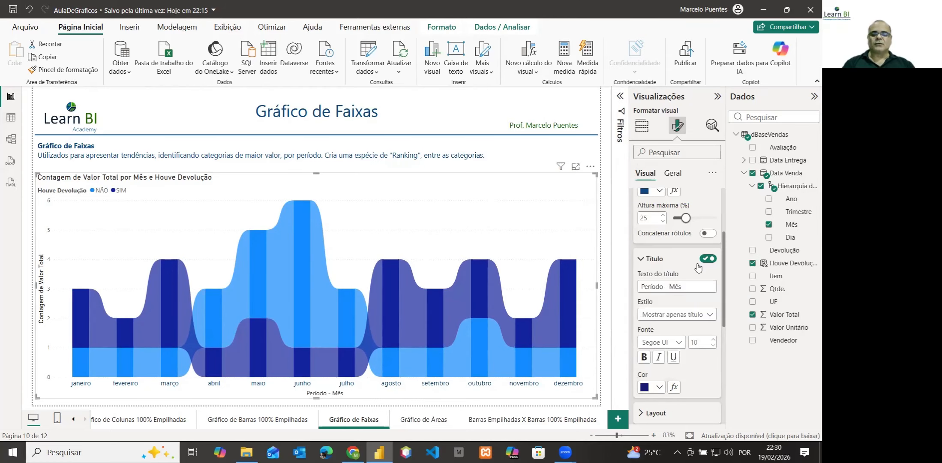
{"action": "left_click", "coordinate": [644, 359]}
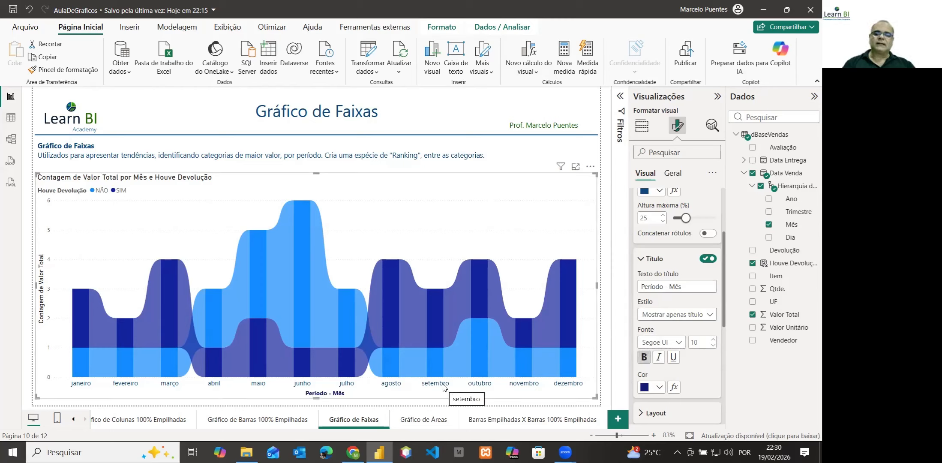
- Format the Y-axis values at font size 12 in blue
{"action": "scroll", "coordinate": [644, 322], "scroll_direction": "up", "scroll_amount": 3}
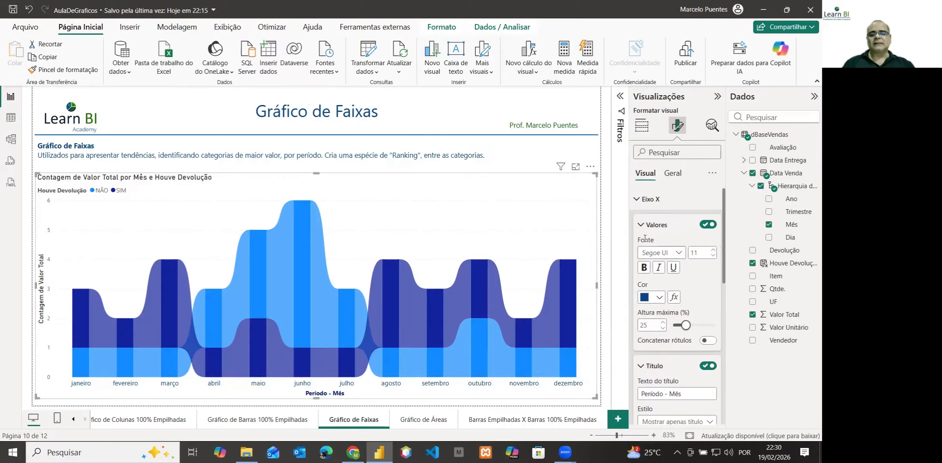
{"action": "left_click", "coordinate": [641, 225]}
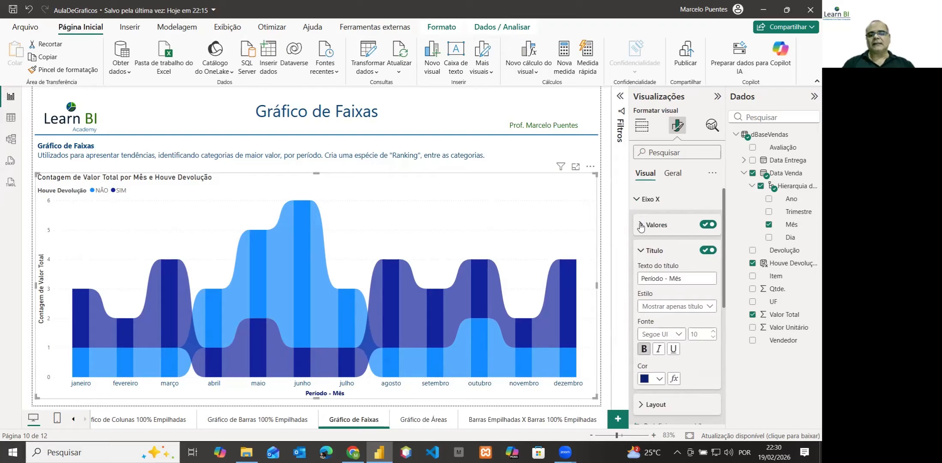
{"action": "left_click", "coordinate": [641, 251]}
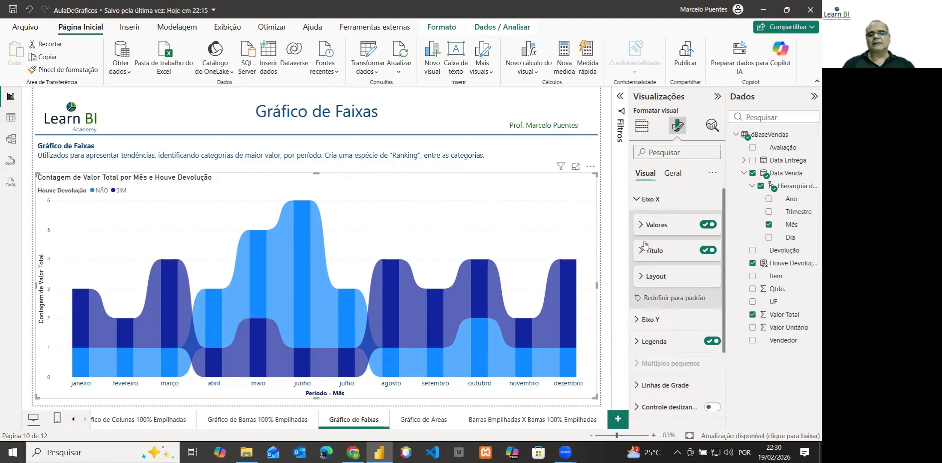
{"action": "left_click", "coordinate": [637, 200]}
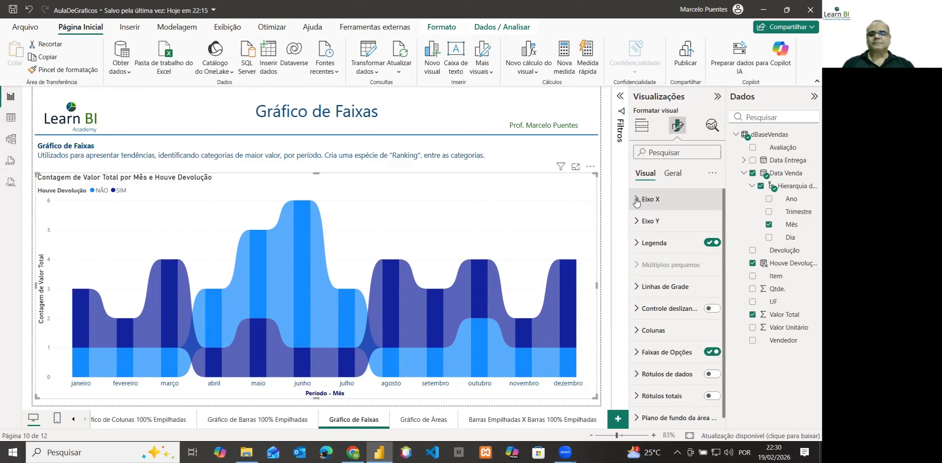
{"action": "left_click", "coordinate": [639, 222]}
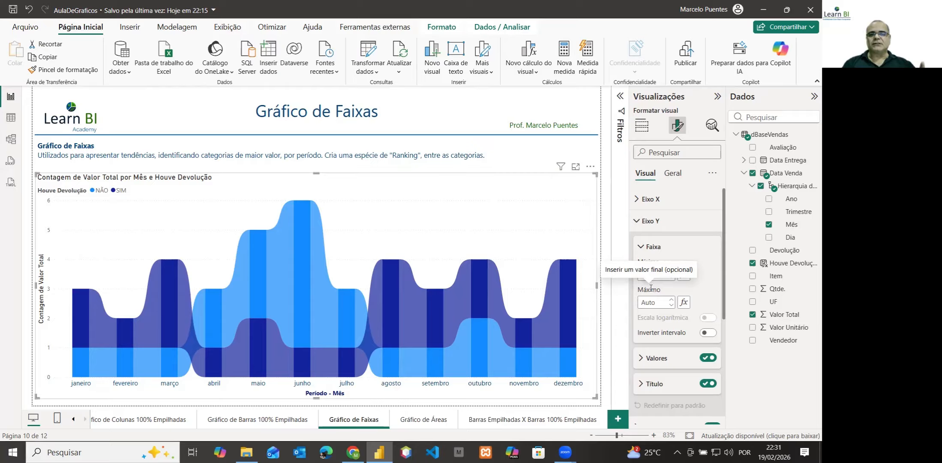
{"action": "left_click", "coordinate": [639, 248]}
{"action": "left_click", "coordinate": [640, 272]}
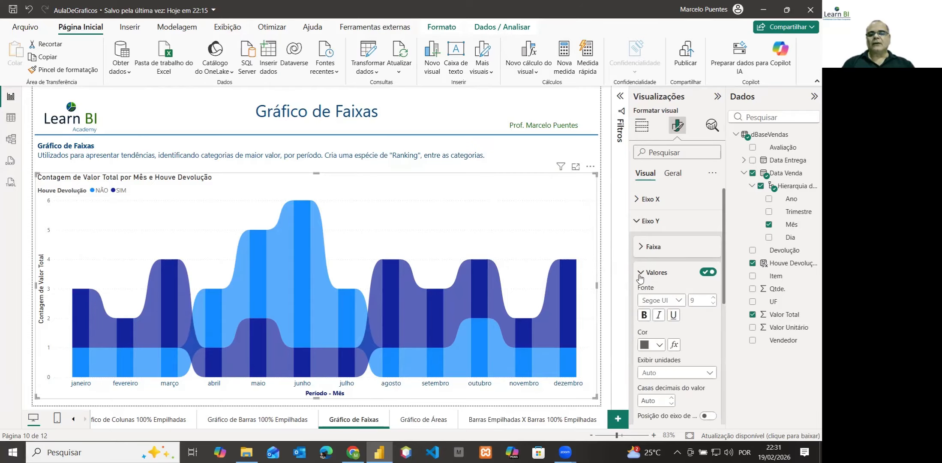
{"action": "left_click", "coordinate": [714, 297]}
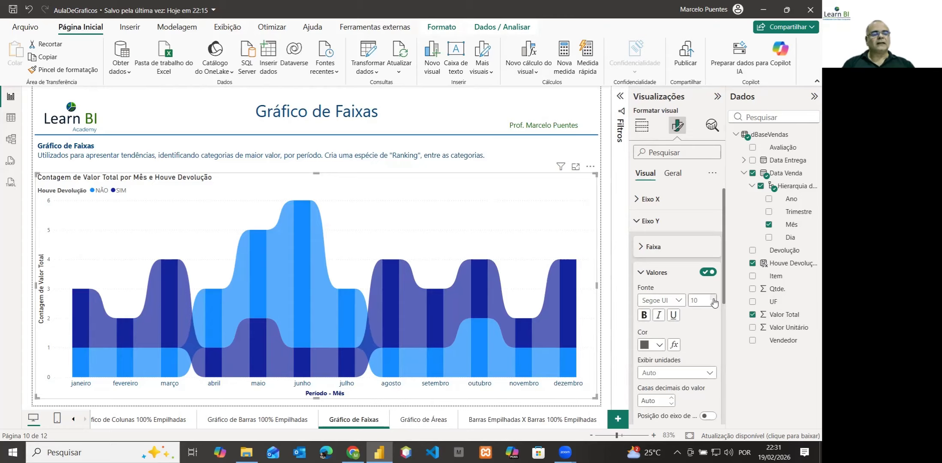
{"action": "left_click", "coordinate": [714, 298]}
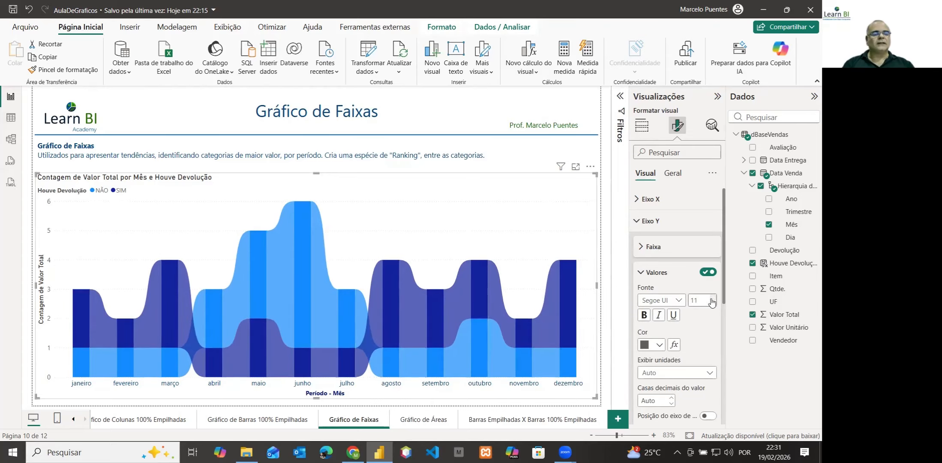
{"action": "left_click", "coordinate": [660, 346]}
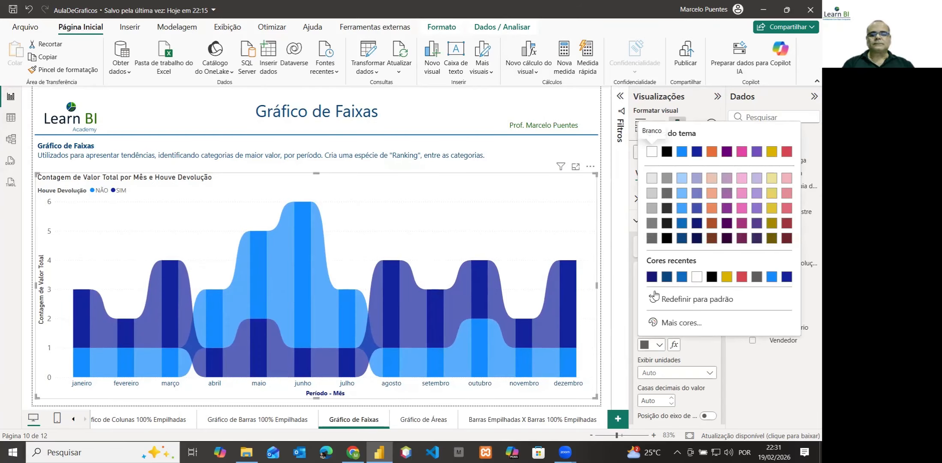
{"action": "left_click", "coordinate": [682, 277]}
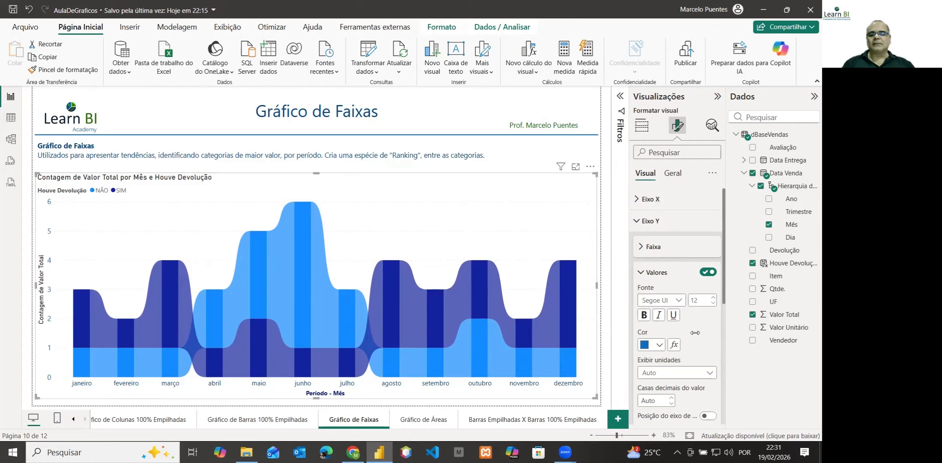
- Set the Y-axis title text to "Número de Vendas no Período"
{"action": "scroll", "coordinate": [688, 334], "scroll_direction": "down", "scroll_amount": 3}
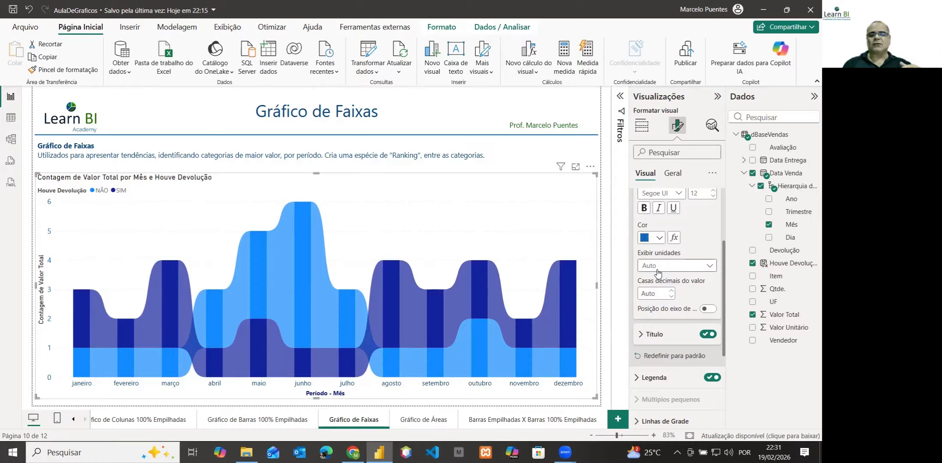
{"action": "left_click", "coordinate": [640, 336]}
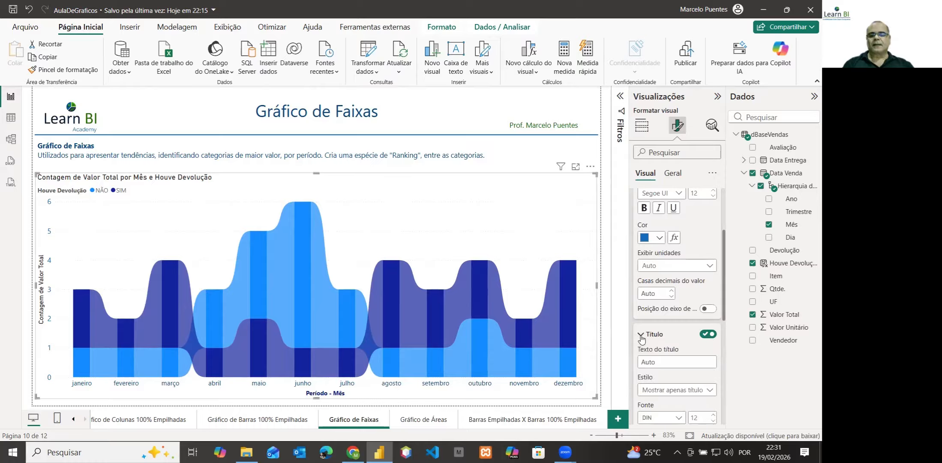
{"action": "left_click", "coordinate": [653, 361]}
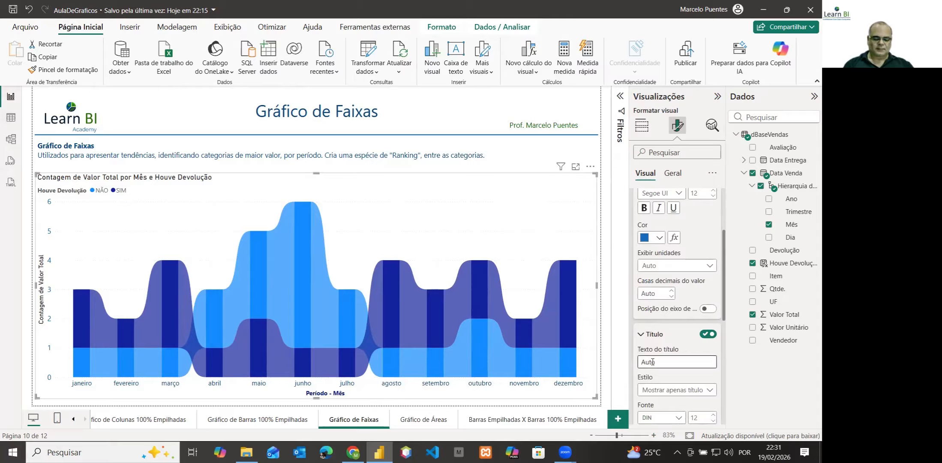
{"action": "type", "text": "Nu"}
{"action": "key", "text": "BackSpace"}
{"action": "type", "text": "úmero d"}
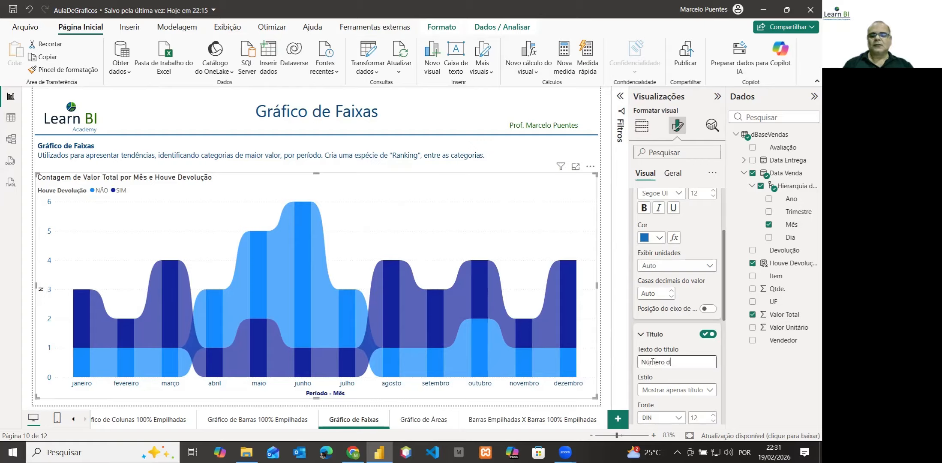
{"action": "type", "text": "e Vendas"}
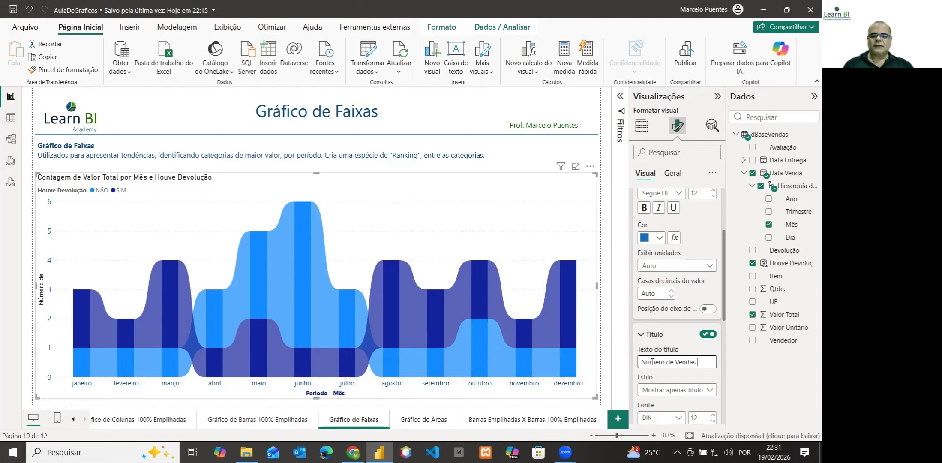
{"action": "type", "text": " no E"}
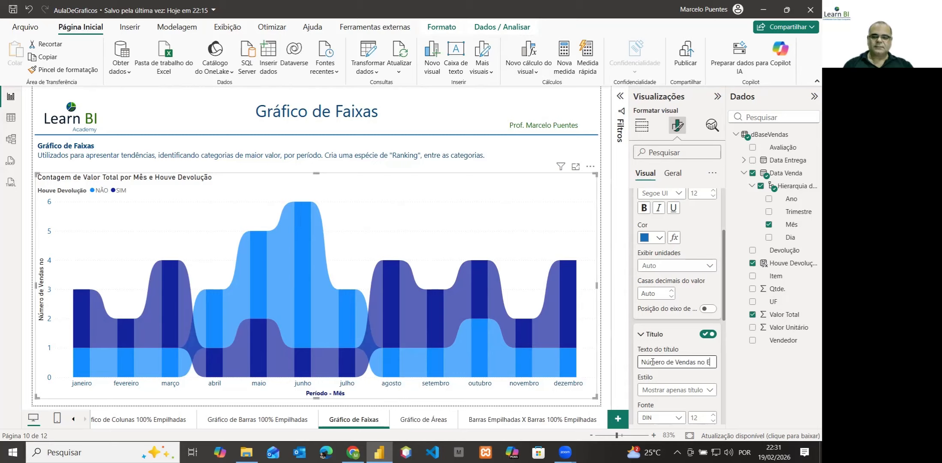
{"action": "type", "text": "er"}
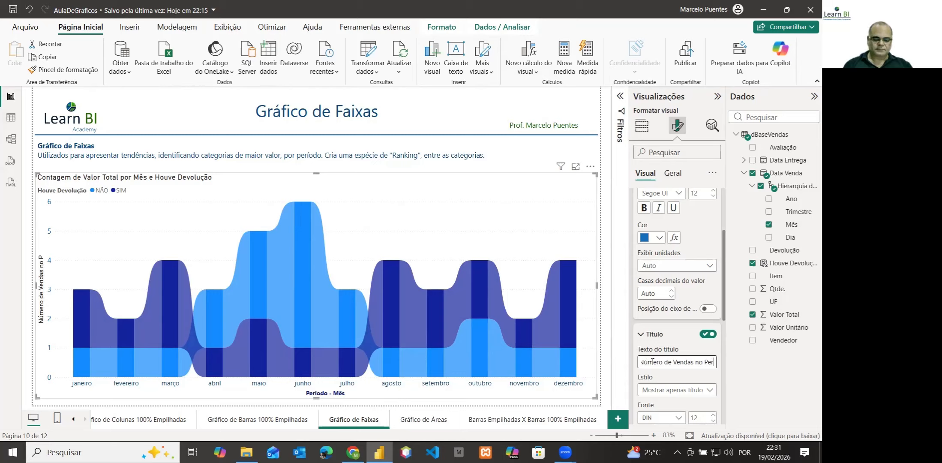
{"action": "type", "text": "íodo"}
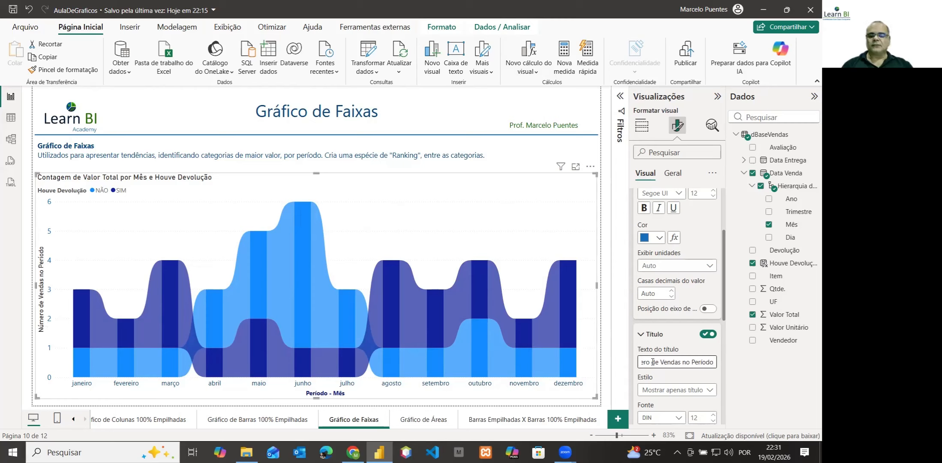
{"action": "key", "text": "Tab"}
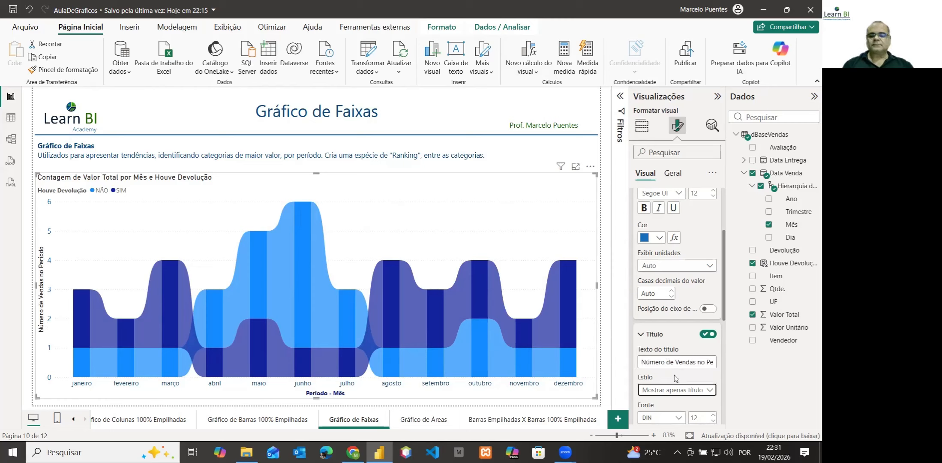
{"action": "left_click_drag", "start_coordinate": [696, 361], "coordinate": [724, 358]}
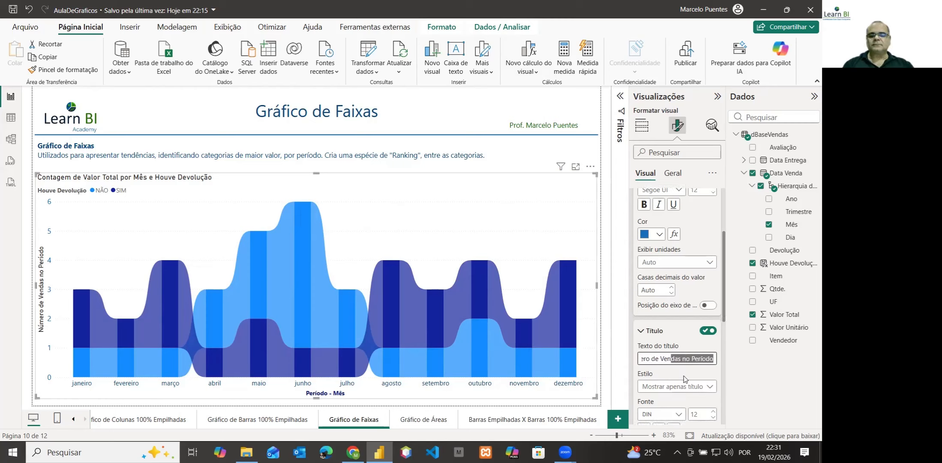
- Format the Y-axis title in Segoe UI, size 10, bold and dark navy blue
{"action": "scroll", "coordinate": [685, 379], "scroll_direction": "down", "scroll_amount": 3}
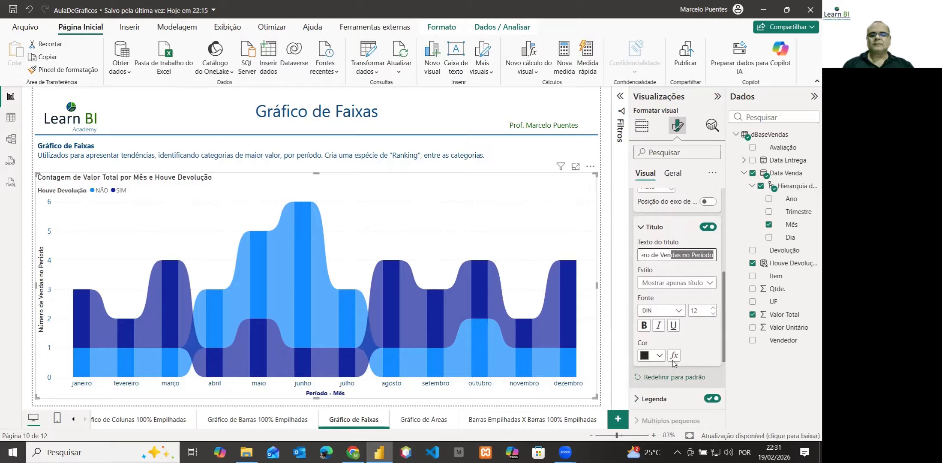
{"action": "left_click", "coordinate": [655, 315]}
{"action": "scroll", "coordinate": [656, 283], "scroll_direction": "down", "scroll_amount": 3}
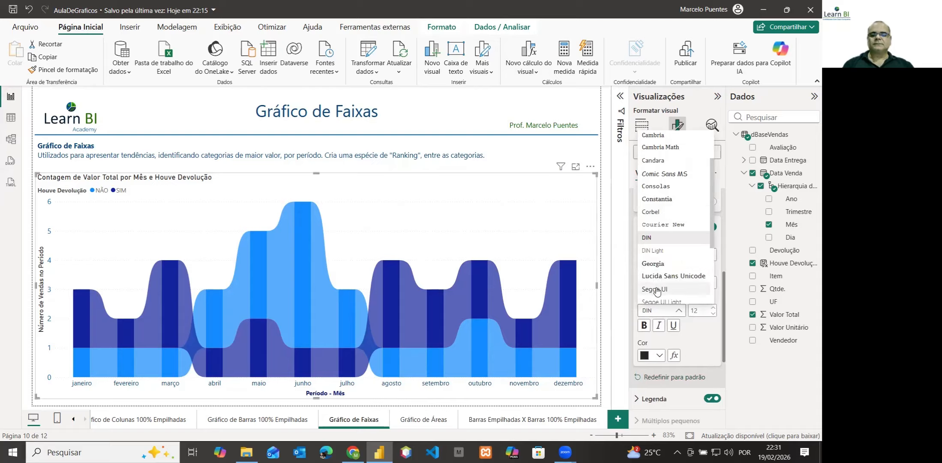
{"action": "left_click", "coordinate": [657, 290]}
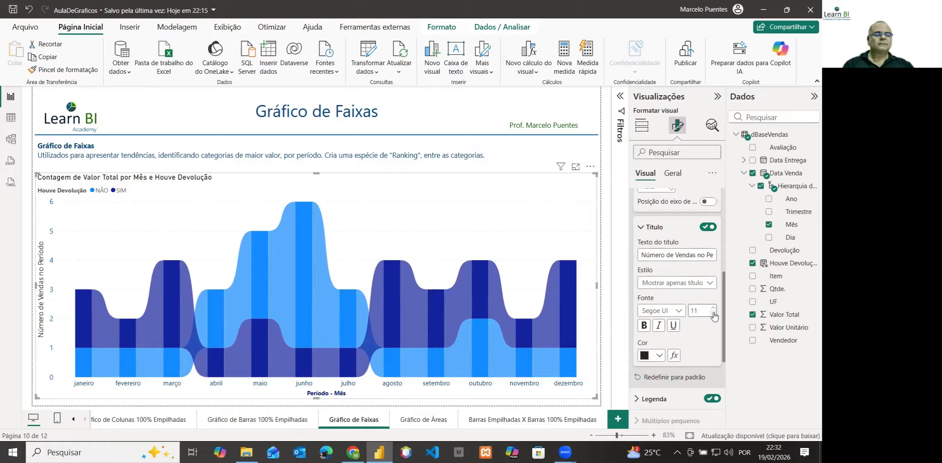
{"action": "left_click", "coordinate": [659, 356]}
{"action": "left_click", "coordinate": [667, 287]}
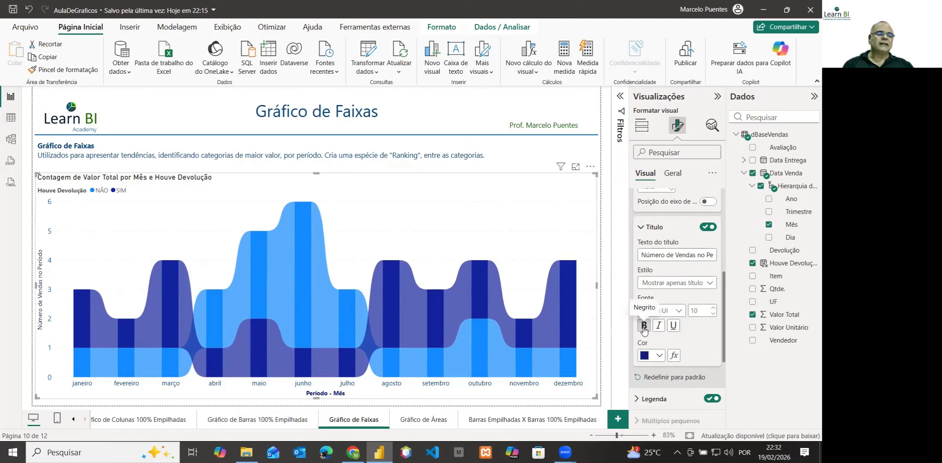
{"action": "left_click", "coordinate": [644, 327]}
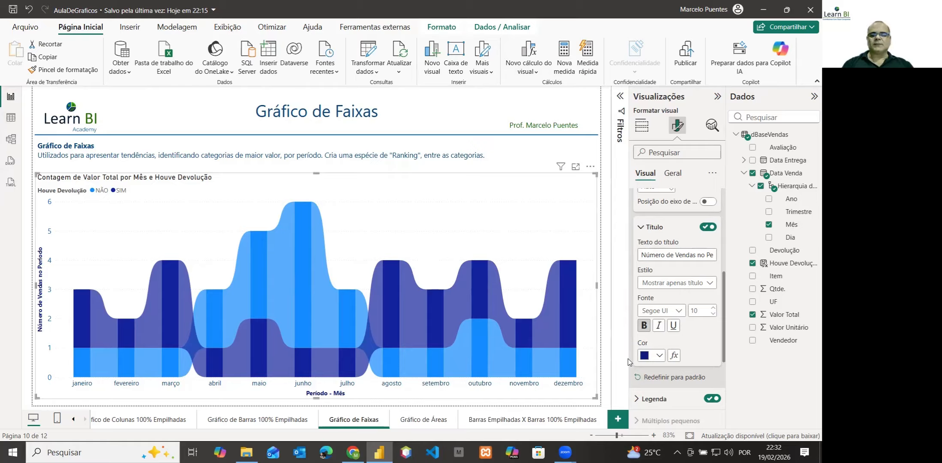
- Try the legend position Inferior central and set it back to Superior esquerdo
{"action": "scroll", "coordinate": [660, 290], "scroll_direction": "up", "scroll_amount": 3}
{"action": "scroll", "coordinate": [661, 290], "scroll_direction": "up", "scroll_amount": 5}
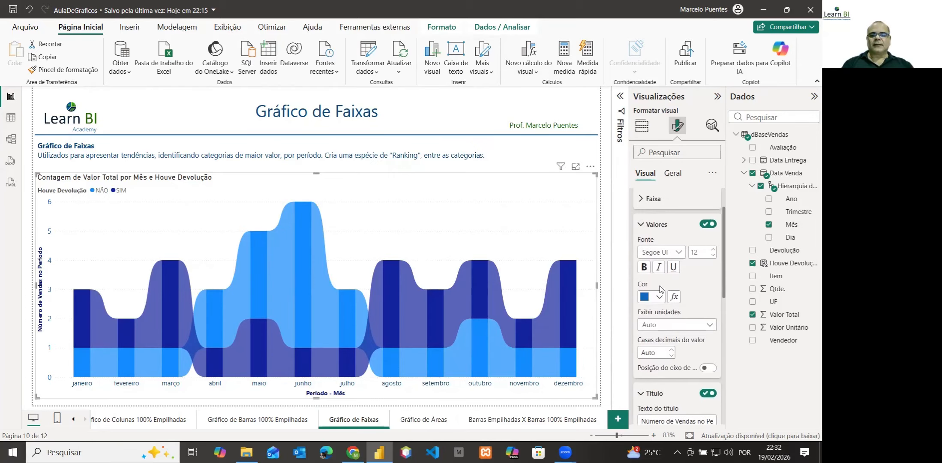
{"action": "left_click", "coordinate": [642, 275]}
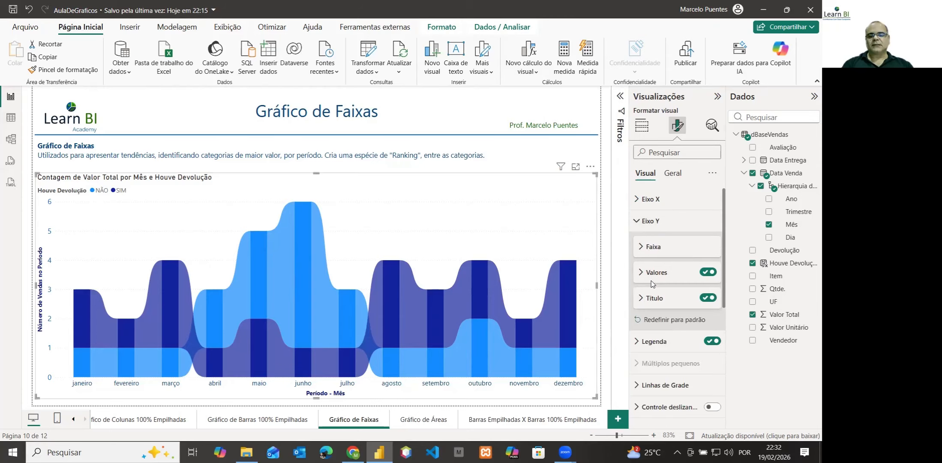
{"action": "left_click", "coordinate": [644, 300]}
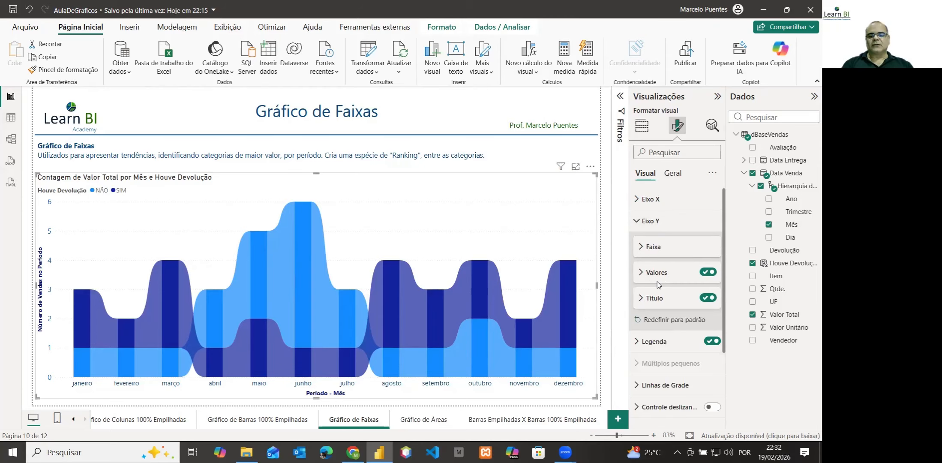
{"action": "left_click", "coordinate": [635, 224]}
{"action": "left_click", "coordinate": [638, 243]}
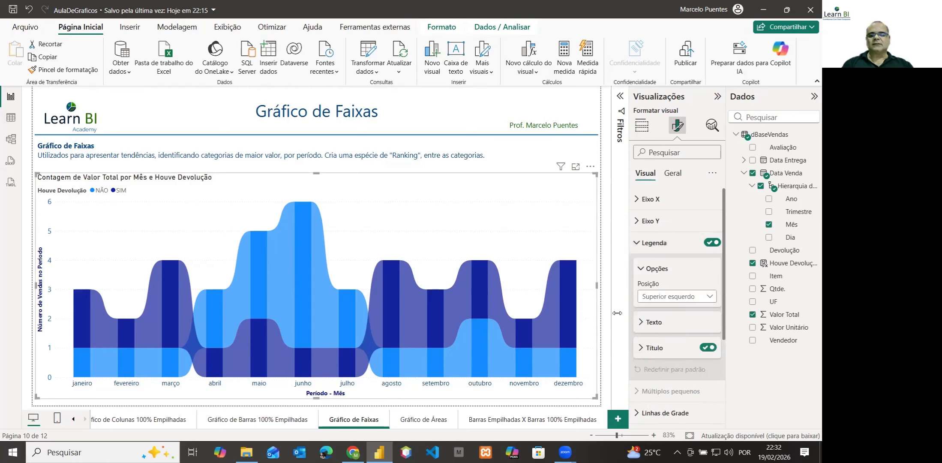
{"action": "left_click", "coordinate": [661, 304]}
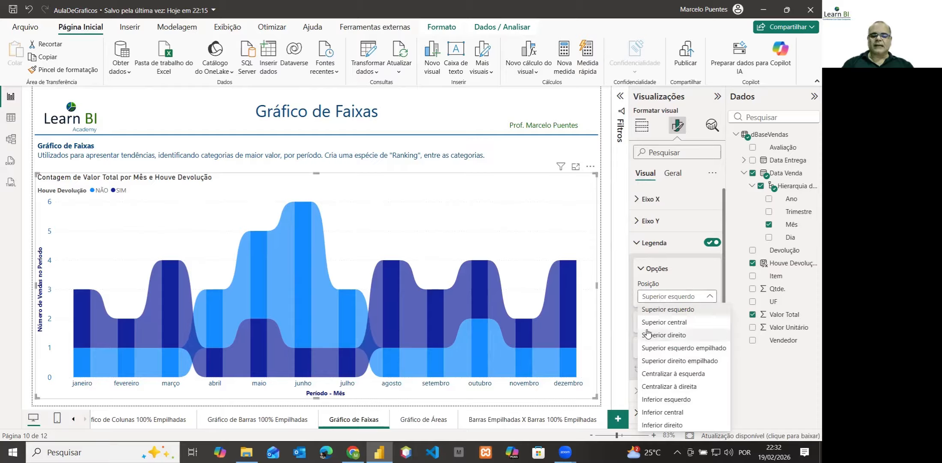
{"action": "left_click", "coordinate": [658, 299]}
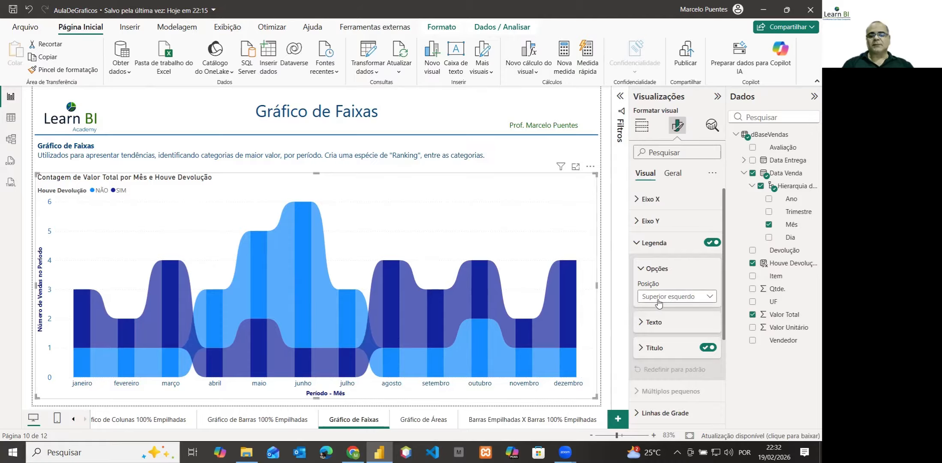
{"action": "left_click", "coordinate": [659, 300]}
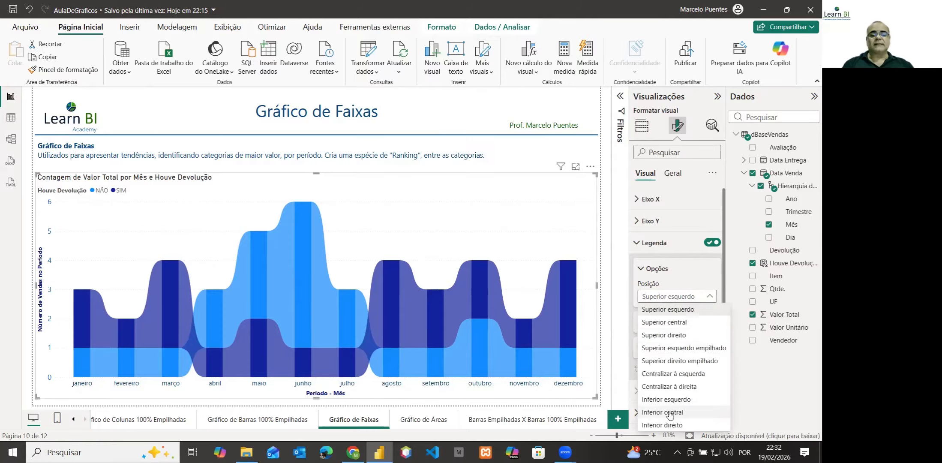
{"action": "left_click", "coordinate": [668, 412]}
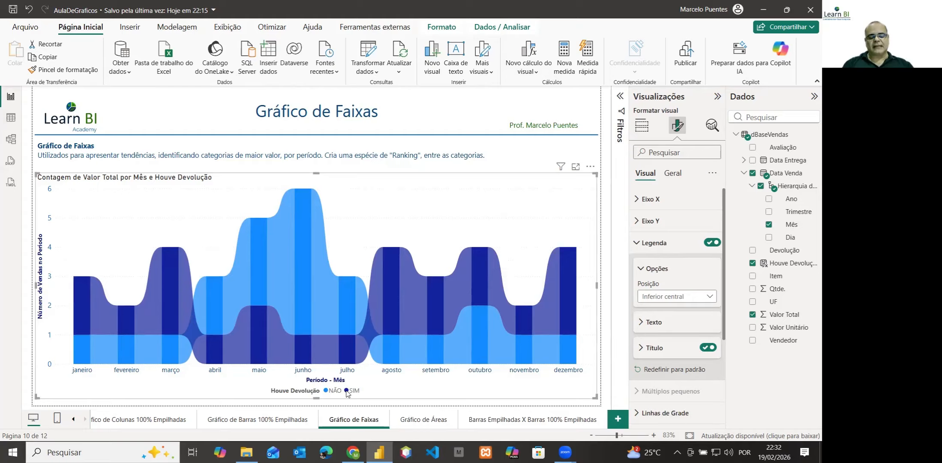
{"action": "left_click", "coordinate": [666, 297]}
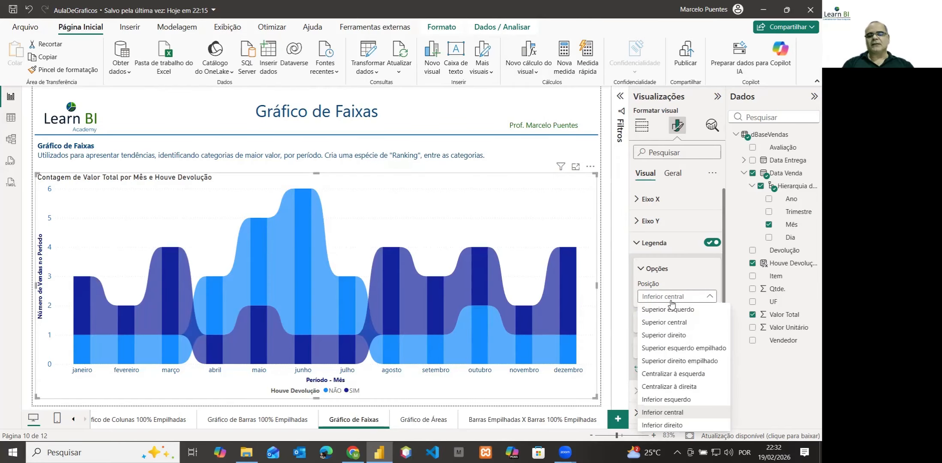
{"action": "left_click", "coordinate": [665, 310]}
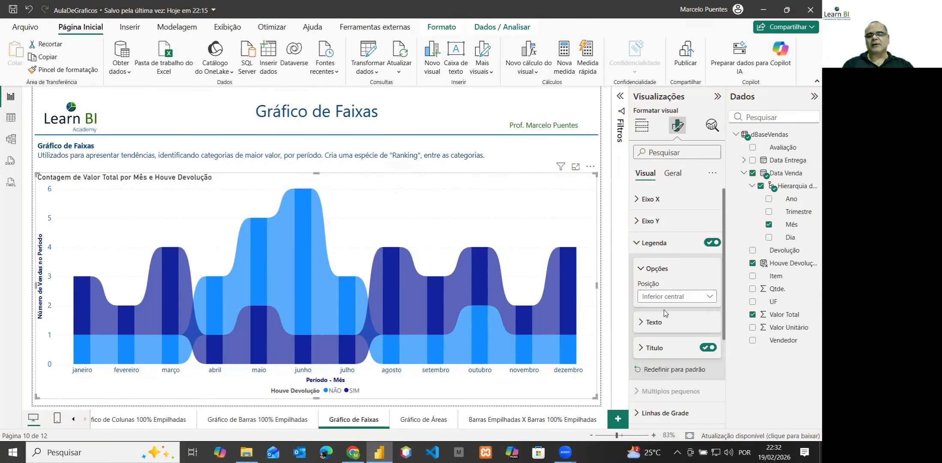
- Format the legend text at font size 11 in red and bold
{"action": "left_click", "coordinate": [643, 327]}
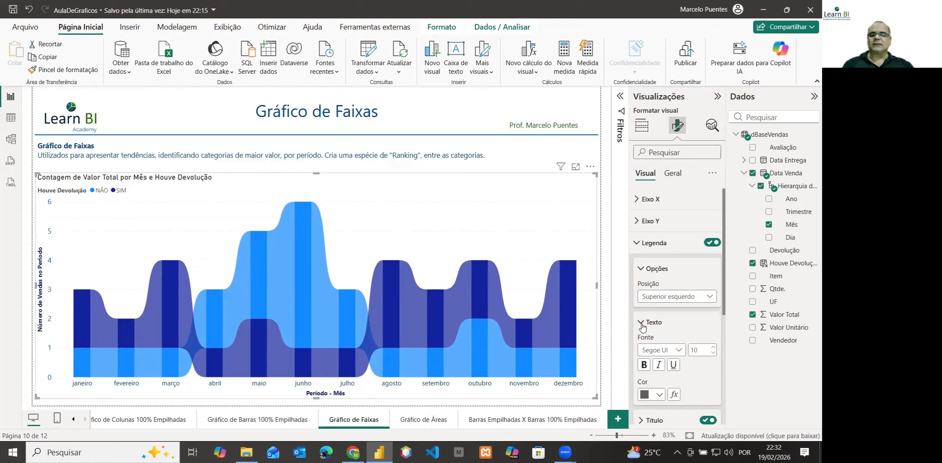
{"action": "left_click", "coordinate": [714, 347]}
{"action": "scroll", "coordinate": [651, 348], "scroll_direction": "down", "scroll_amount": 3}
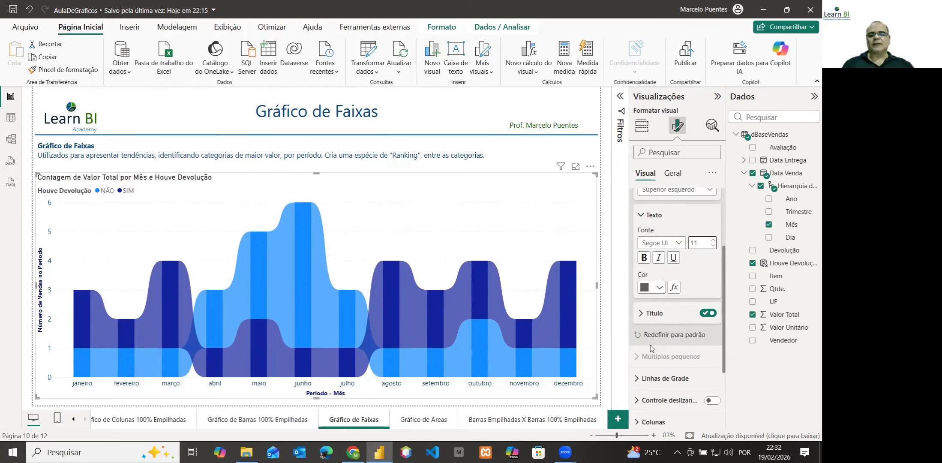
{"action": "left_click", "coordinate": [660, 288]}
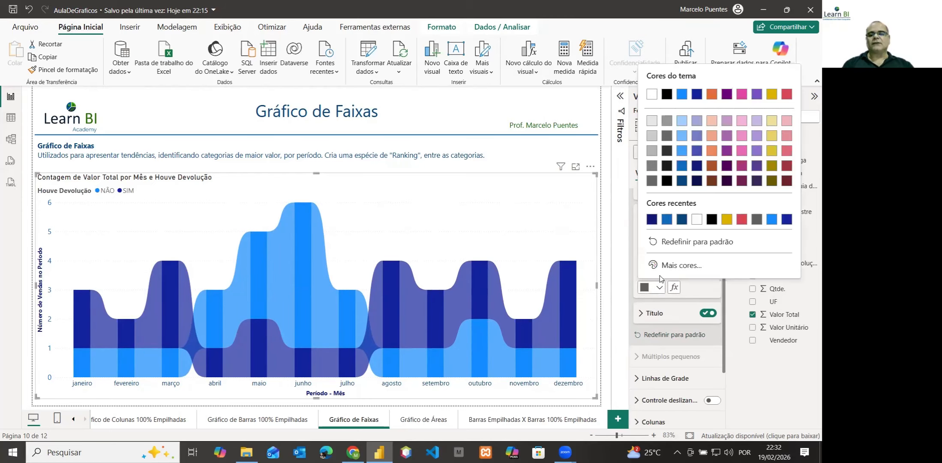
{"action": "left_click", "coordinate": [790, 96]}
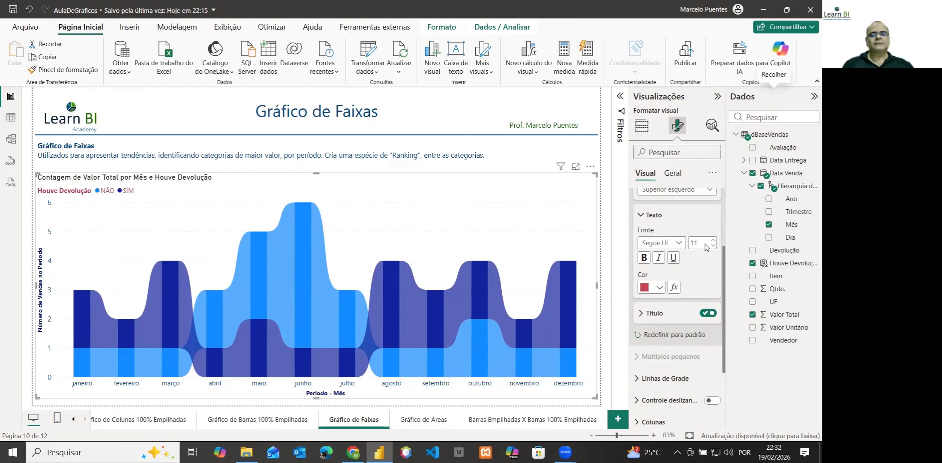
{"action": "left_click", "coordinate": [645, 258]}
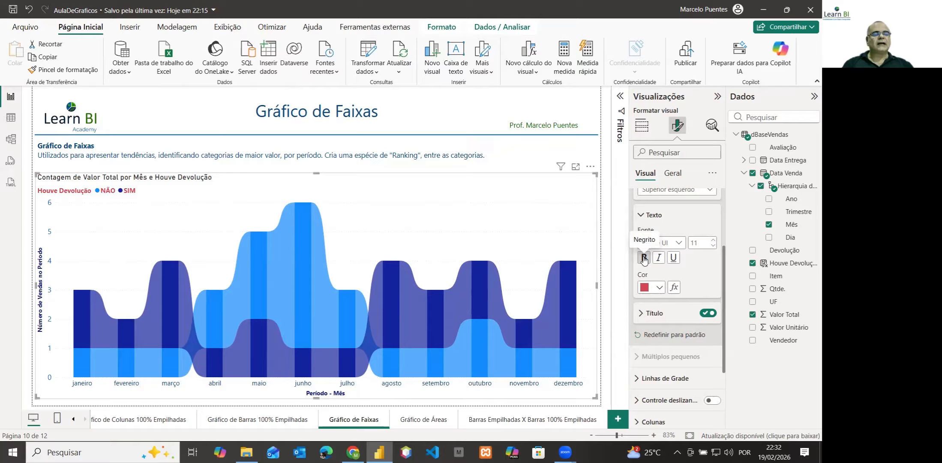
- Change the legend title text to "Houve Devolução?" and collapse the legend settings
{"action": "left_click", "coordinate": [641, 314]}
{"action": "left_click", "coordinate": [698, 341]}
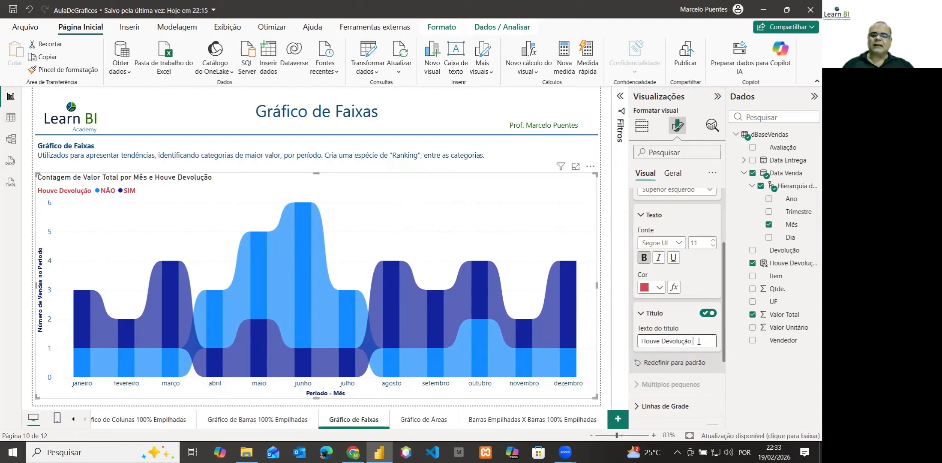
{"action": "type", "text": "?"}
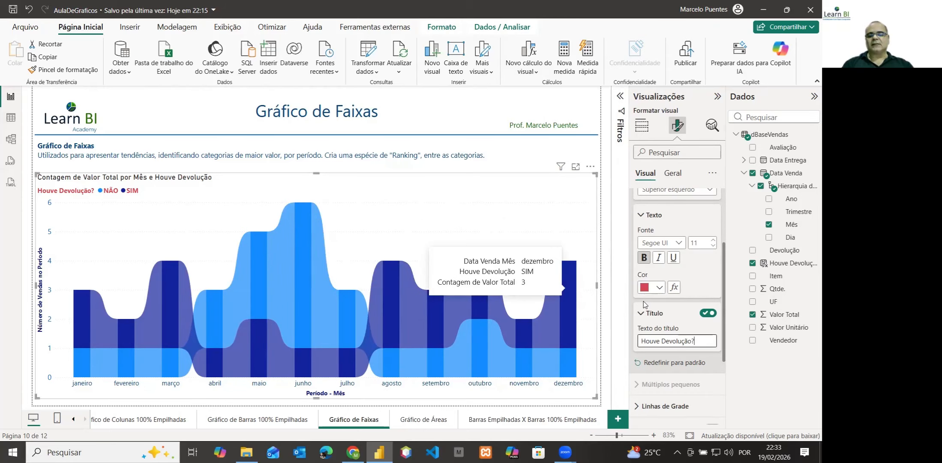
{"action": "left_click", "coordinate": [644, 314]}
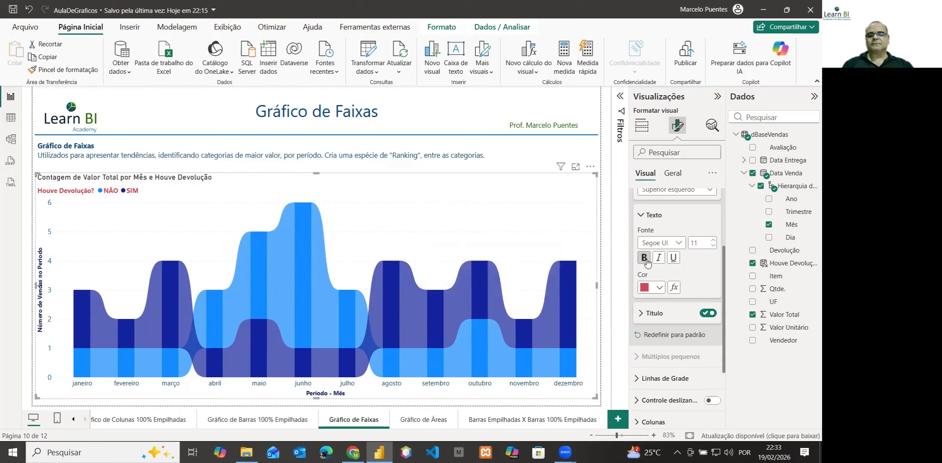
{"action": "scroll", "coordinate": [644, 317], "scroll_direction": "up", "scroll_amount": 3}
{"action": "left_click", "coordinate": [643, 320]}
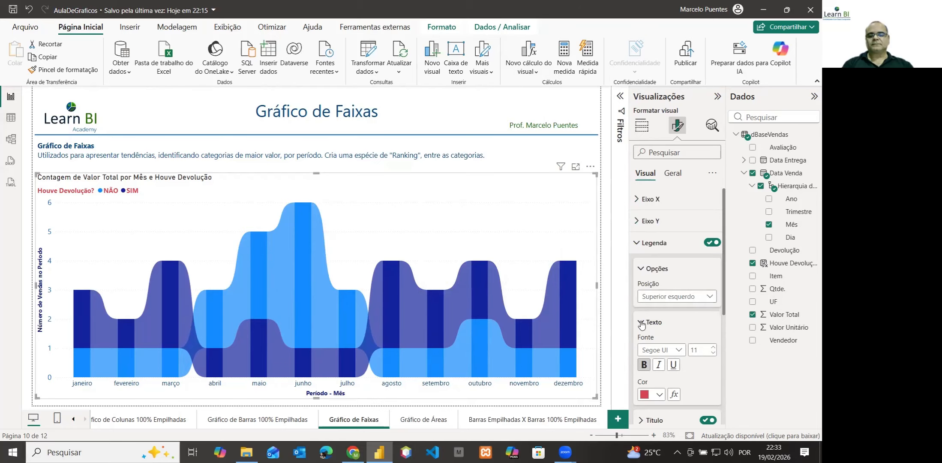
{"action": "left_click", "coordinate": [641, 269]}
{"action": "left_click", "coordinate": [637, 244]}
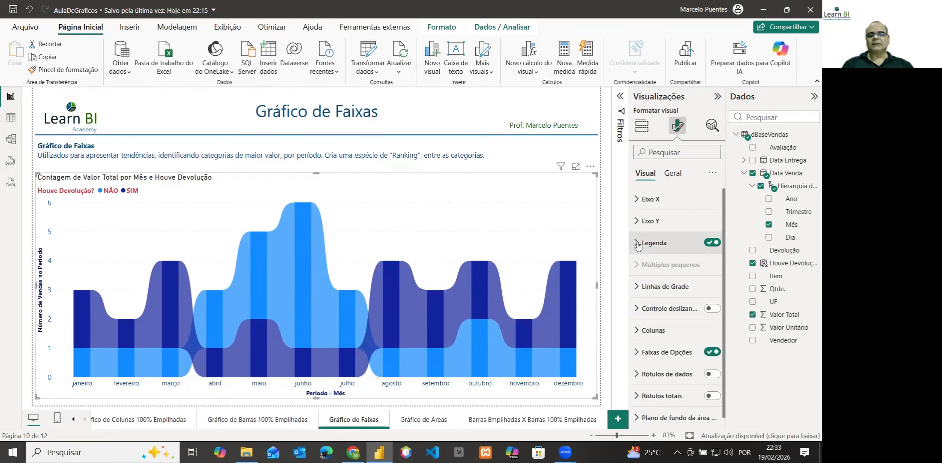
- Style the chart's horizontal gridlines in black with the Sólido line style
{"action": "left_click", "coordinate": [637, 287]}
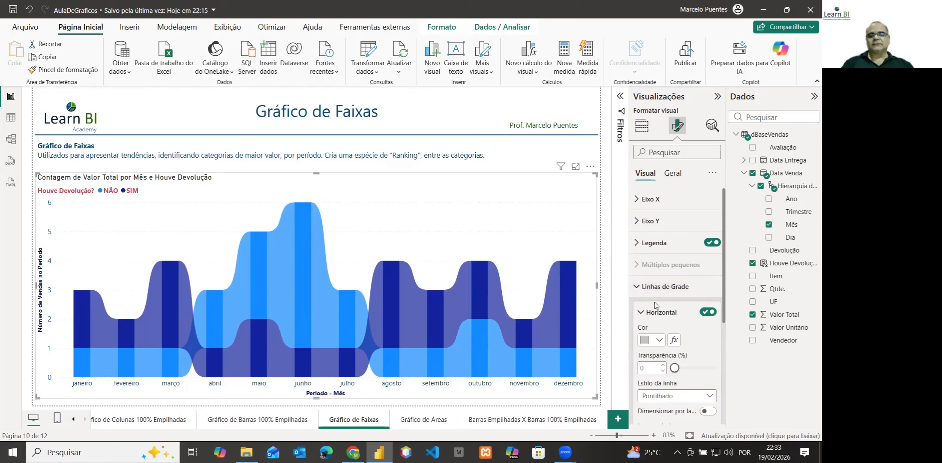
{"action": "left_click", "coordinate": [660, 341]}
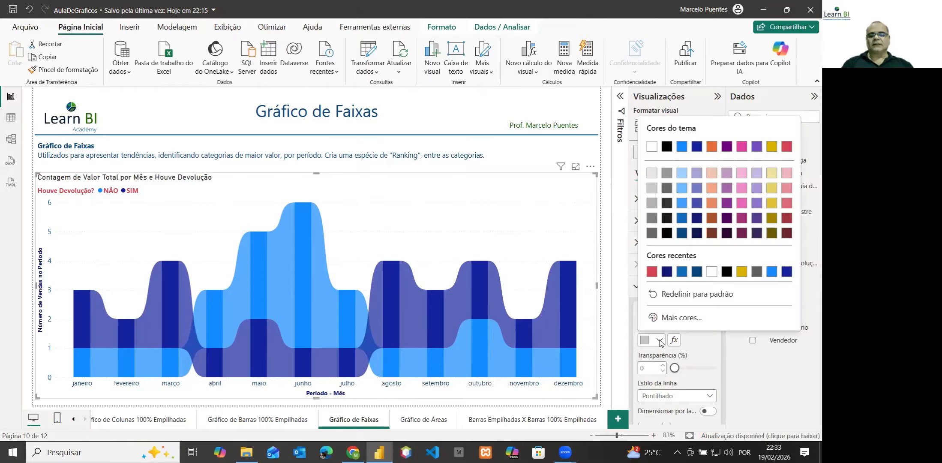
{"action": "left_click", "coordinate": [667, 146]}
{"action": "scroll", "coordinate": [665, 347], "scroll_direction": "down", "scroll_amount": 1}
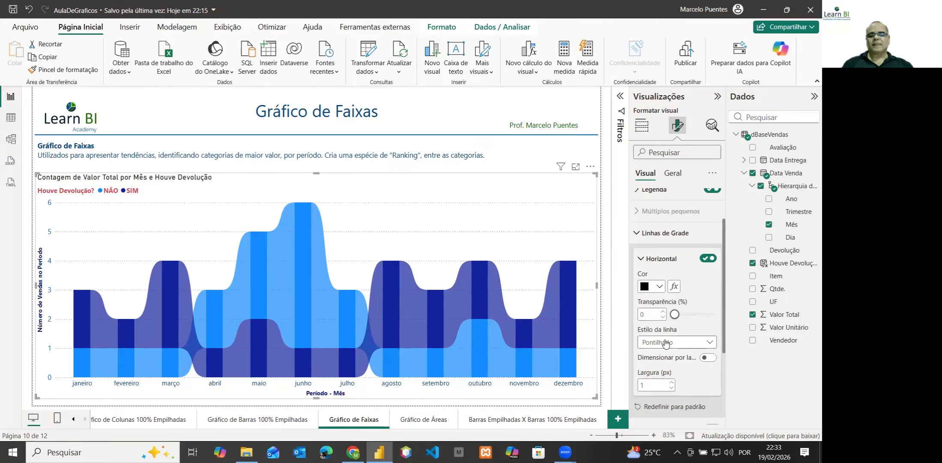
{"action": "left_click", "coordinate": [662, 342]}
{"action": "left_click", "coordinate": [658, 357]}
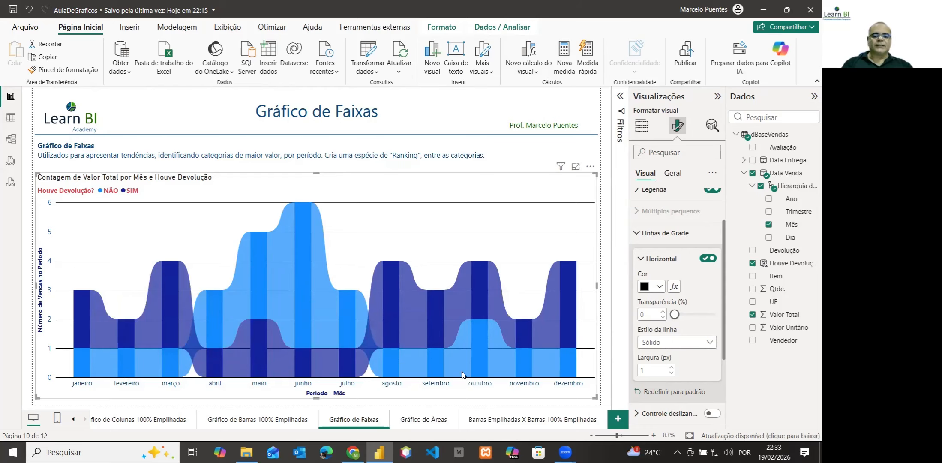
- Turn off the chart's horizontal gridlines and collapse the gridline settings
{"action": "mouse_move", "coordinate": [522, 337]}
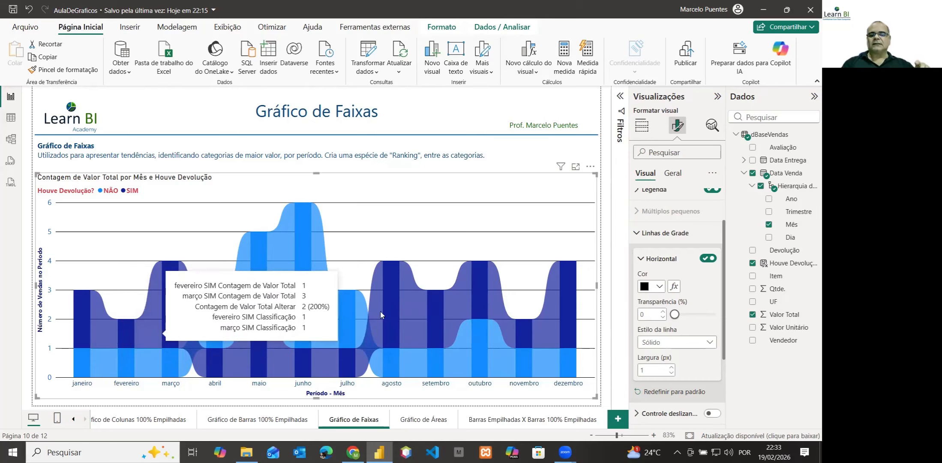
{"action": "left_click", "coordinate": [708, 258]}
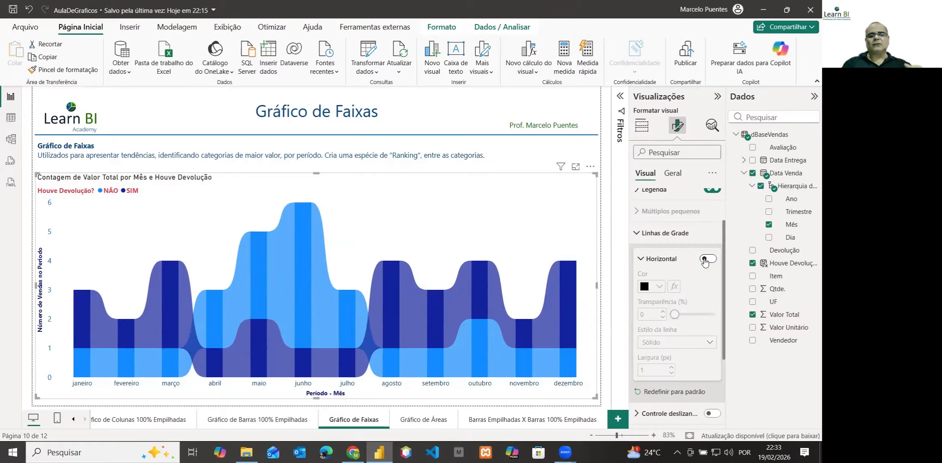
{"action": "left_click", "coordinate": [642, 259]}
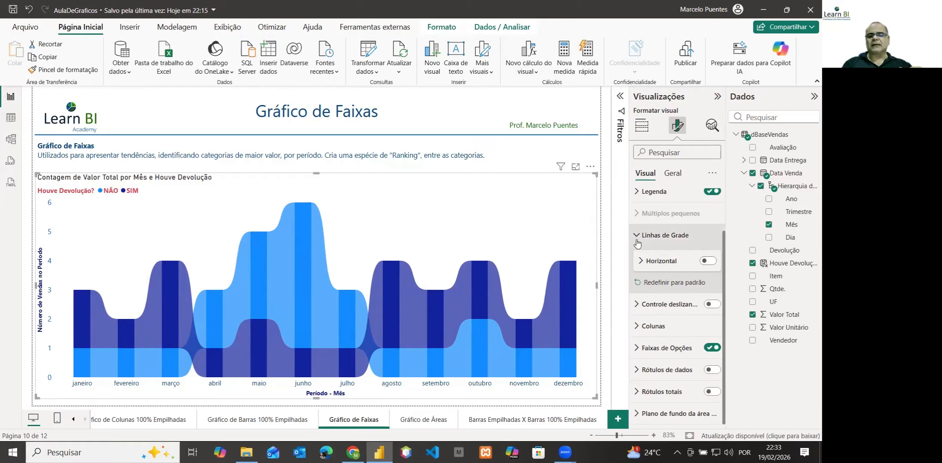
{"action": "left_click", "coordinate": [636, 239]}
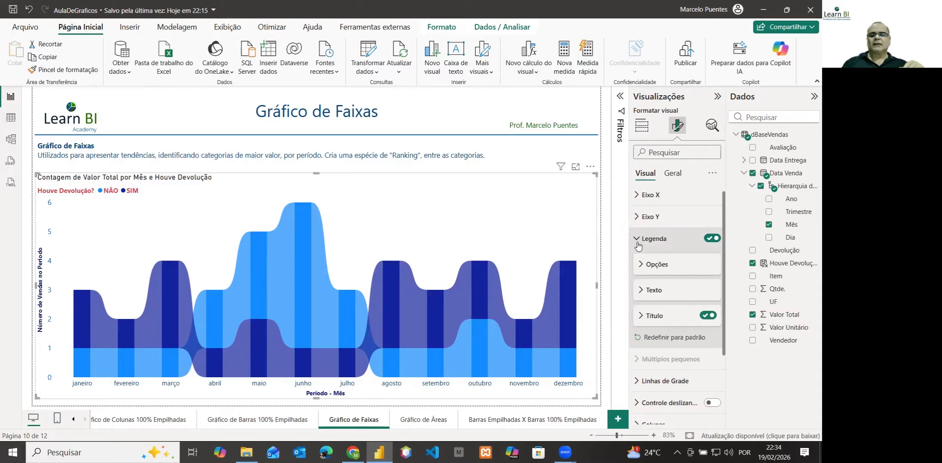
{"action": "left_click", "coordinate": [638, 244]}
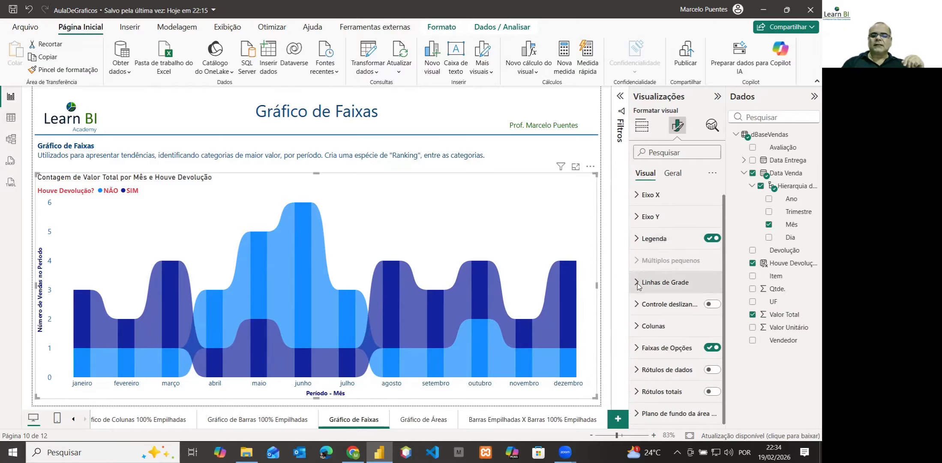
- Try the zoom slider on the chart and examine the Y-axis minimum and maximum range settings
{"action": "left_click", "coordinate": [711, 304]}
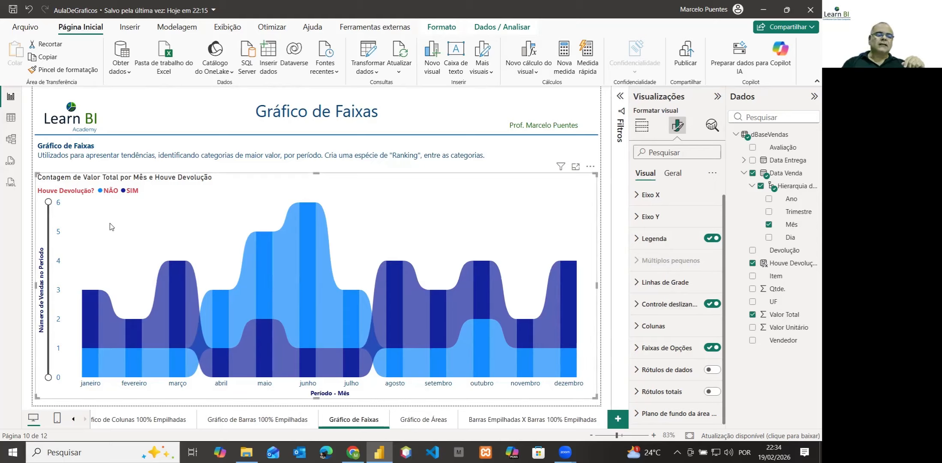
{"action": "mouse_move", "coordinate": [48, 202]}
{"action": "left_mouse_down"}
{"action": "mouse_move", "coordinate": [44, 305]}
{"action": "mouse_move", "coordinate": [48, 202]}
{"action": "left_mouse_up"}
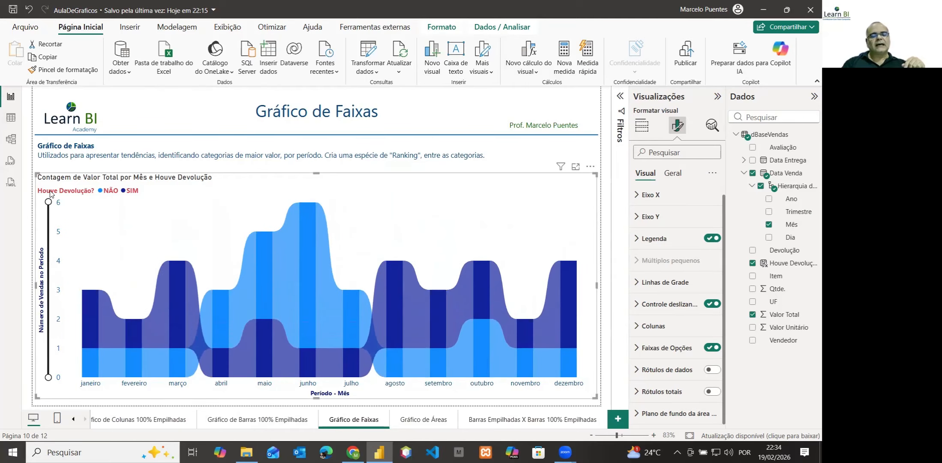
{"action": "left_click", "coordinate": [639, 218]}
{"action": "left_click", "coordinate": [647, 242]}
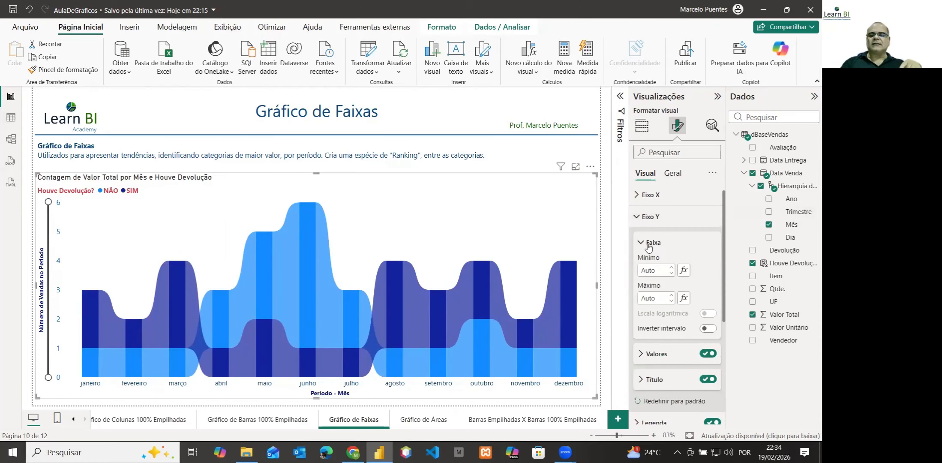
{"action": "left_click", "coordinate": [639, 218]}
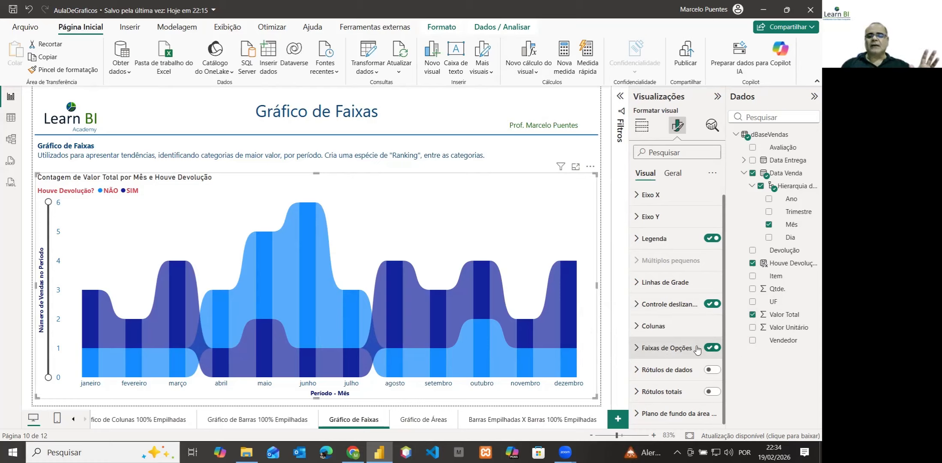
{"action": "left_click", "coordinate": [713, 304]}
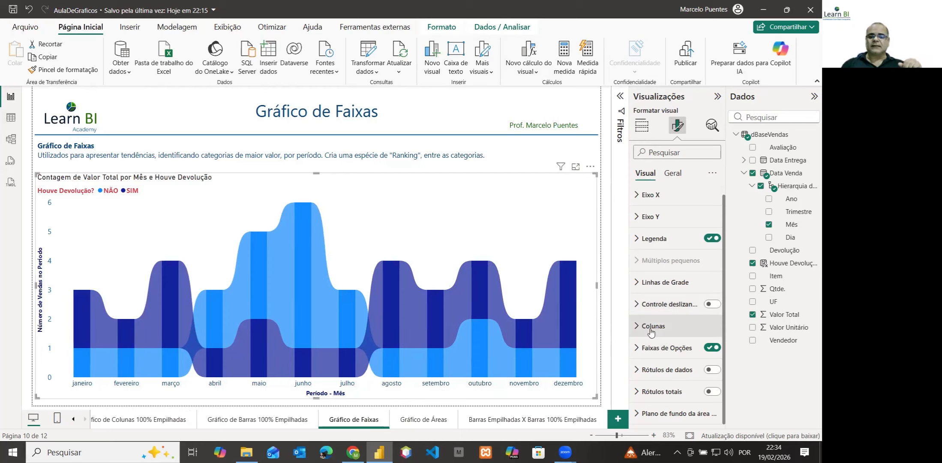
- Check the column color options for the NÃO series
{"action": "left_click", "coordinate": [638, 328]}
{"action": "scroll", "coordinate": [669, 302], "scroll_direction": "down", "scroll_amount": 5}
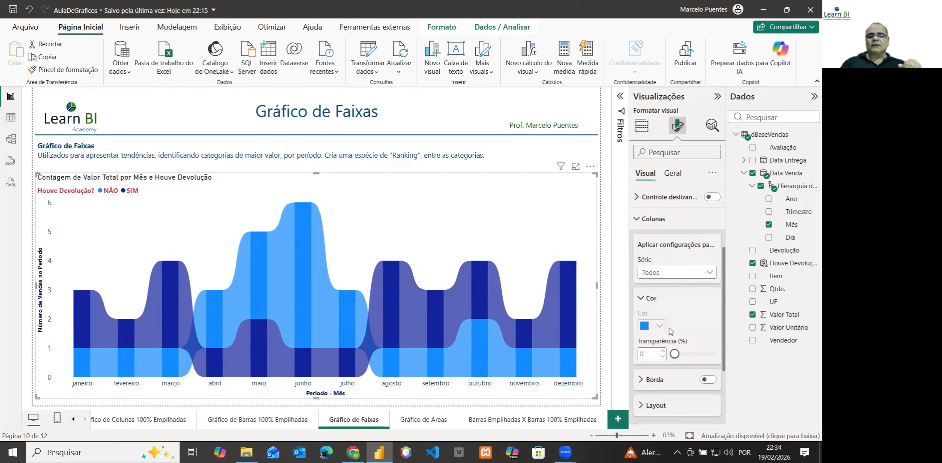
{"action": "left_click", "coordinate": [672, 275]}
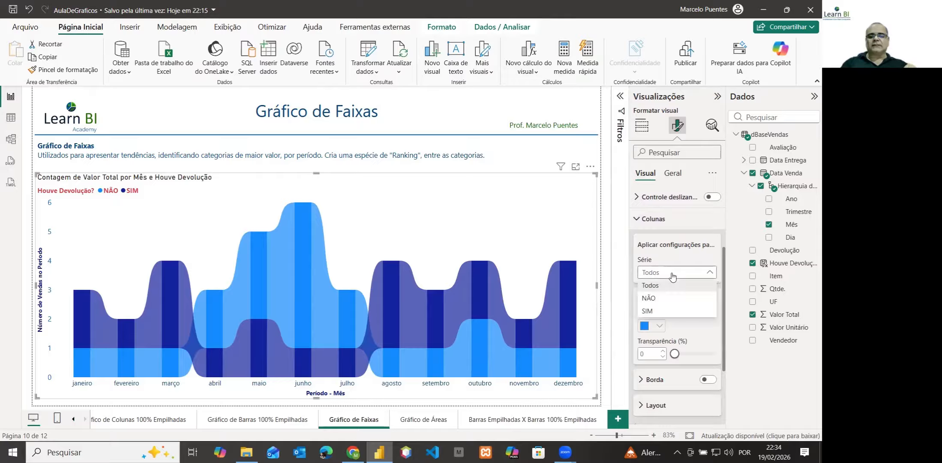
{"action": "left_click", "coordinate": [654, 298]}
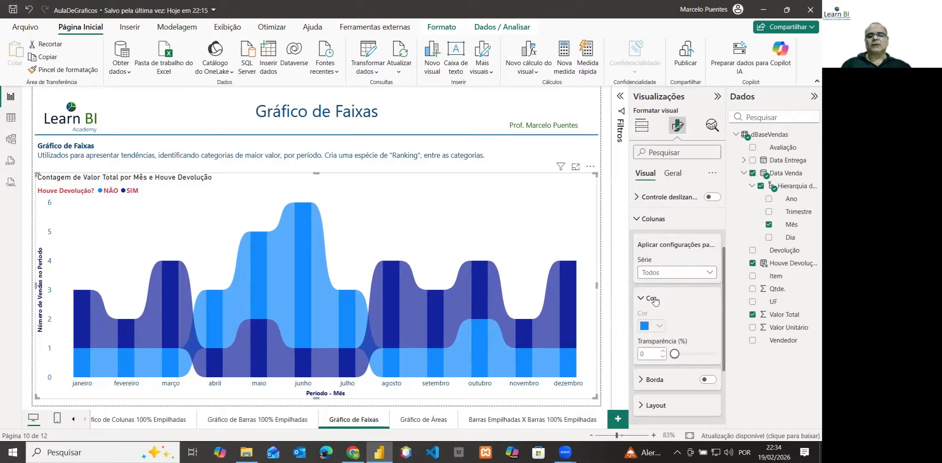
{"action": "left_click", "coordinate": [660, 327]}
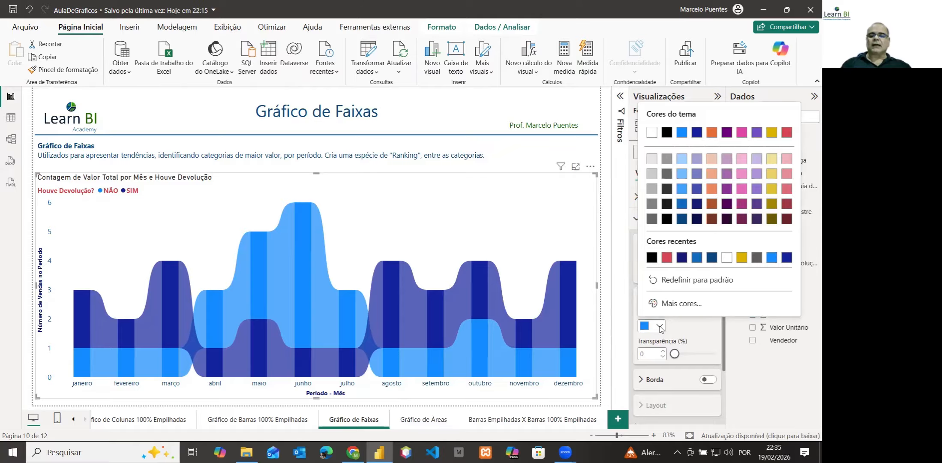
{"action": "left_click", "coordinate": [676, 327]}
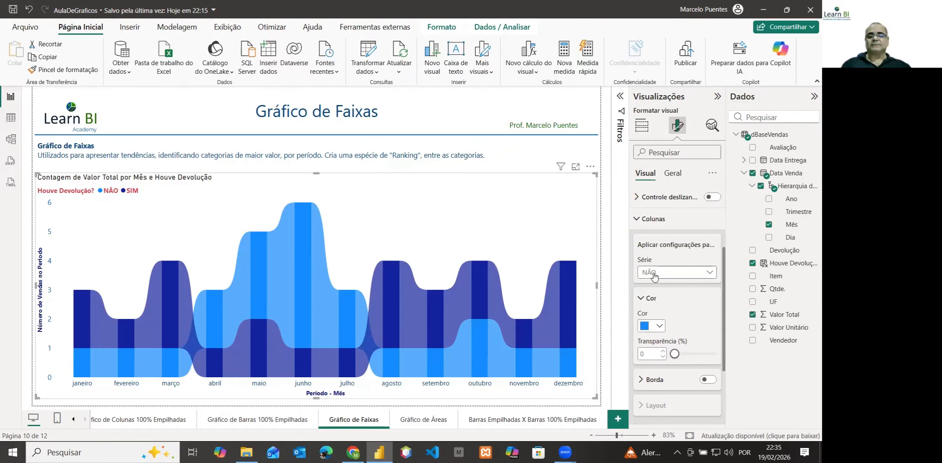
- Try dark red for the SIM series columns and settle on theme orange
{"action": "left_click", "coordinate": [655, 276]}
{"action": "left_click", "coordinate": [662, 312]}
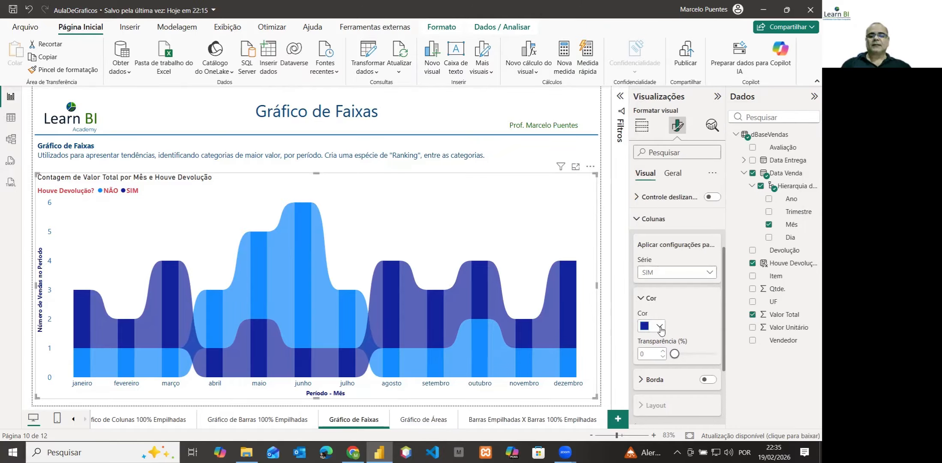
{"action": "left_click", "coordinate": [660, 328]}
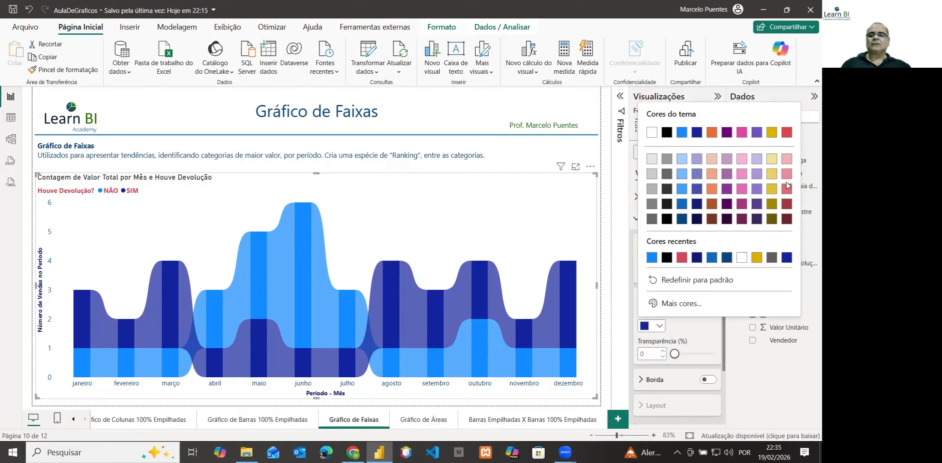
{"action": "left_click", "coordinate": [786, 205]}
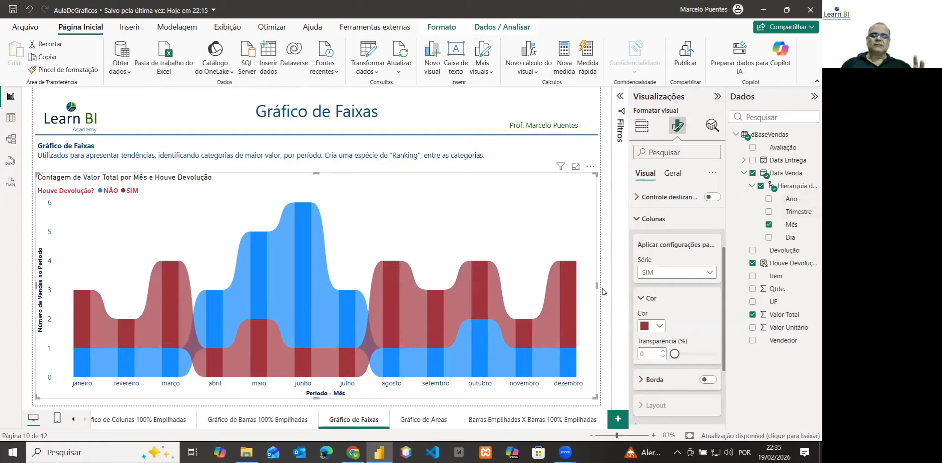
{"action": "left_click", "coordinate": [660, 326]}
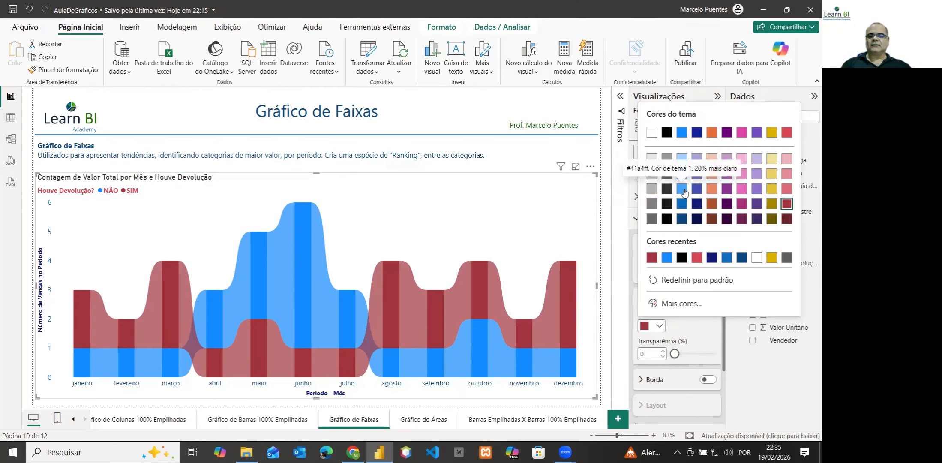
{"action": "left_click", "coordinate": [712, 132]}
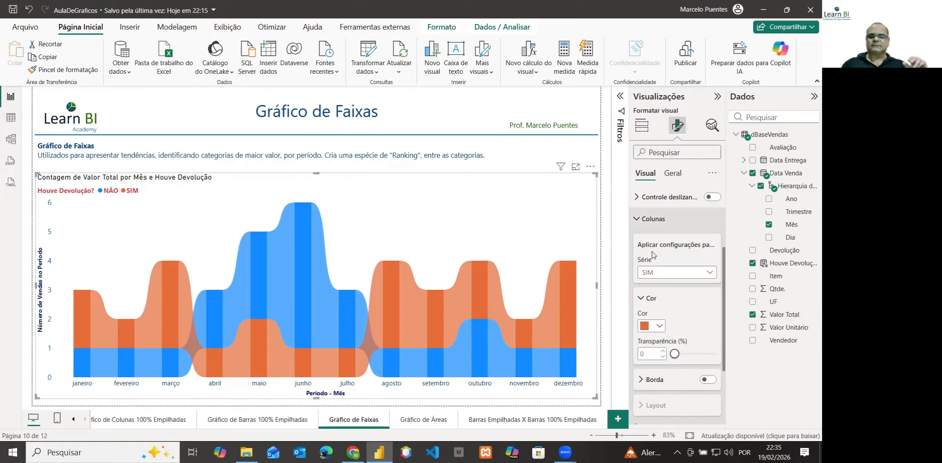
- Add a black 2 px border to the SIM series columns and collapse the column settings
{"action": "scroll", "coordinate": [685, 341], "scroll_direction": "down", "scroll_amount": 1}
{"action": "scroll", "coordinate": [685, 341], "scroll_direction": "down", "scroll_amount": 2}
{"action": "left_click", "coordinate": [645, 326]}
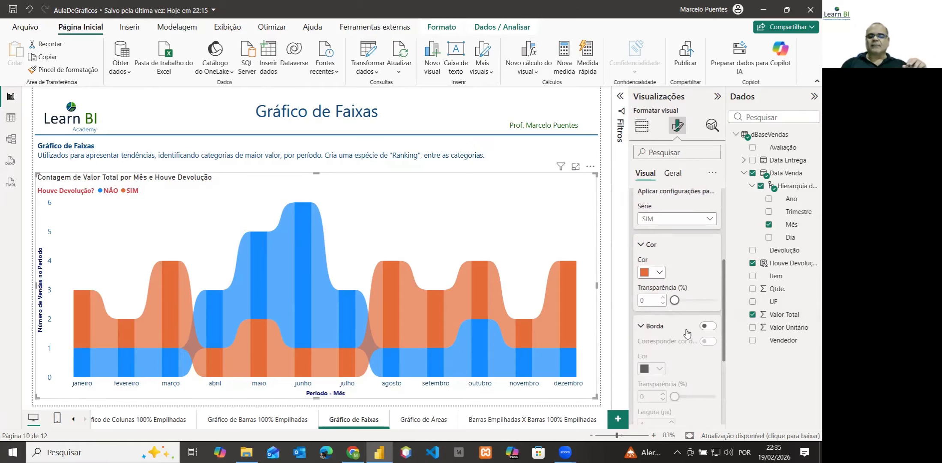
{"action": "left_click", "coordinate": [710, 327]}
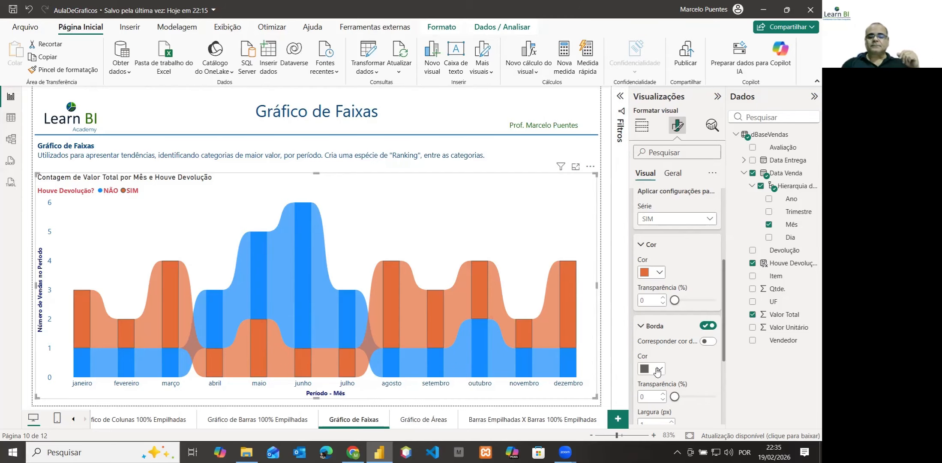
{"action": "left_click", "coordinate": [660, 370]}
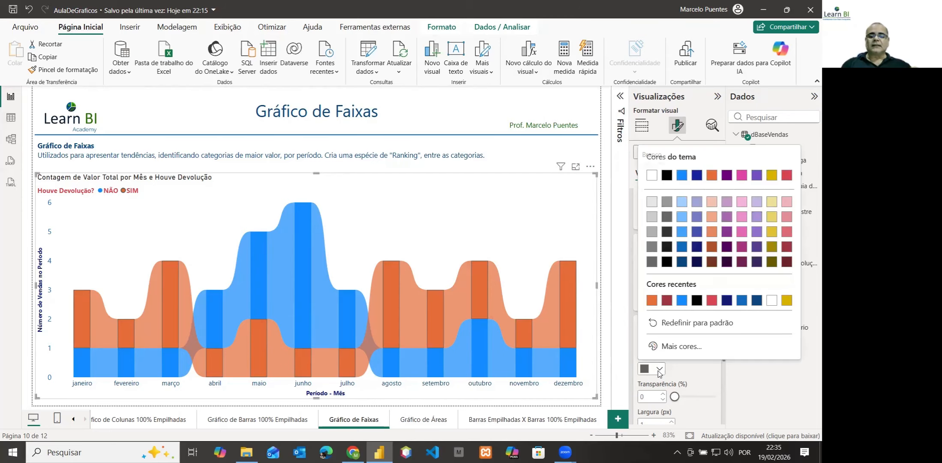
{"action": "left_click", "coordinate": [697, 302]}
{"action": "scroll", "coordinate": [654, 389], "scroll_direction": "down", "scroll_amount": 1}
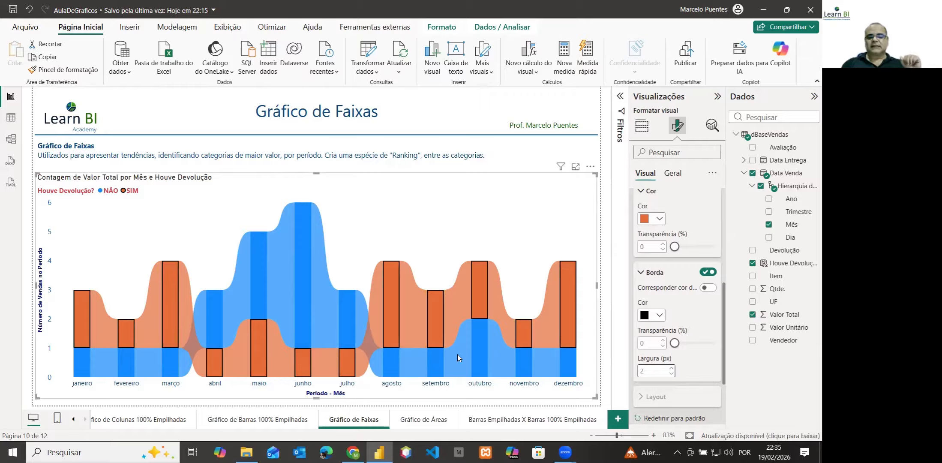
{"action": "left_click", "coordinate": [643, 272]}
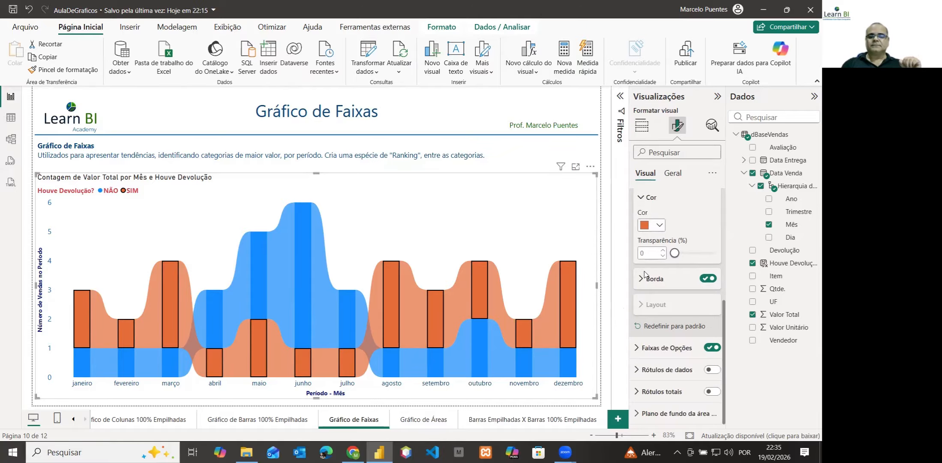
{"action": "scroll", "coordinate": [641, 263], "scroll_direction": "up", "scroll_amount": 3}
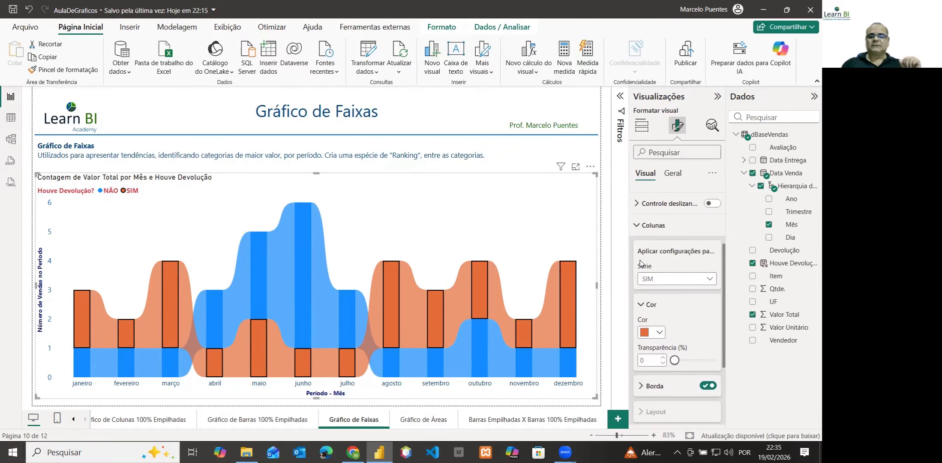
{"action": "left_click", "coordinate": [642, 305]}
{"action": "left_click", "coordinate": [639, 226]}
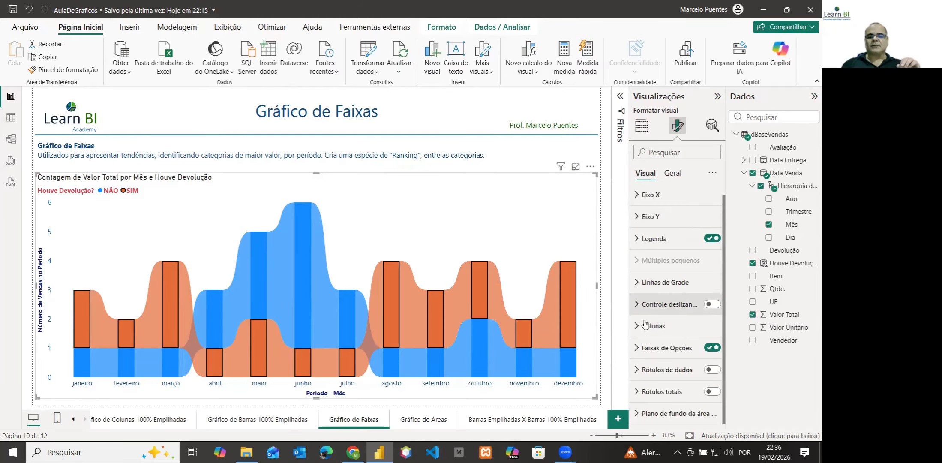
- Try the ribbons without matching the series color, restore the match, and set ribbon transparency to 40% for all series
{"action": "left_click", "coordinate": [638, 348]}
{"action": "scroll", "coordinate": [639, 352], "scroll_direction": "down", "scroll_amount": 3}
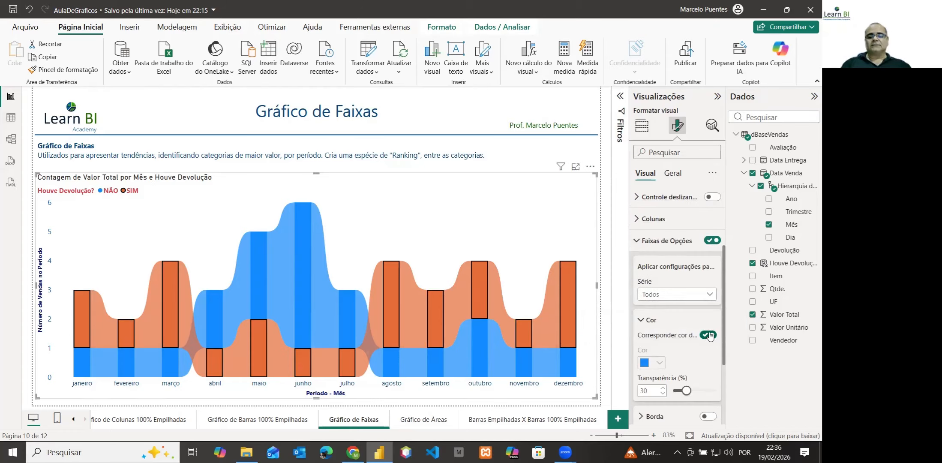
{"action": "left_click", "coordinate": [707, 335]}
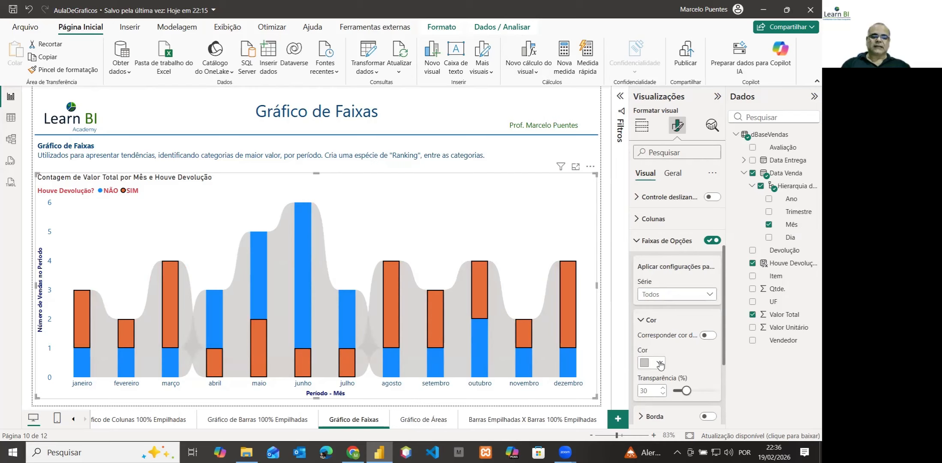
{"action": "left_click", "coordinate": [710, 335]}
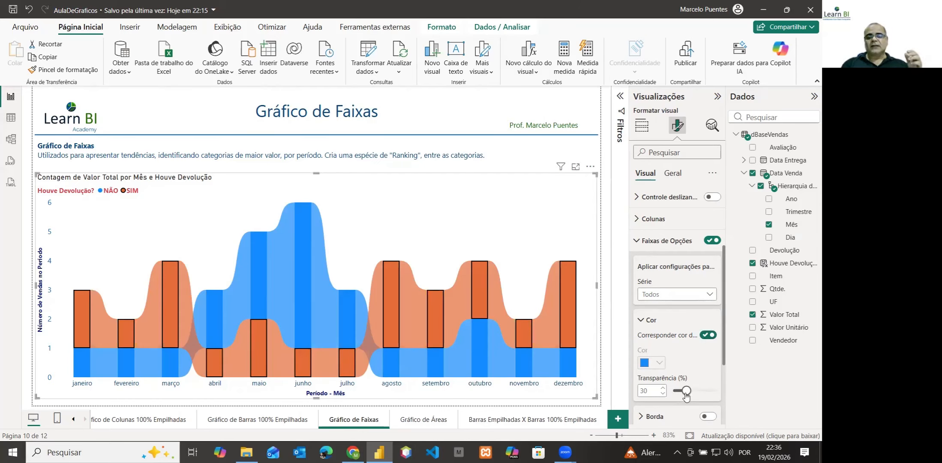
{"action": "mouse_move", "coordinate": [686, 391]}
{"action": "left_mouse_down"}
{"action": "mouse_move", "coordinate": [700, 390]}
{"action": "mouse_move", "coordinate": [680, 391]}
{"action": "mouse_move", "coordinate": [690, 390]}
{"action": "left_mouse_up"}
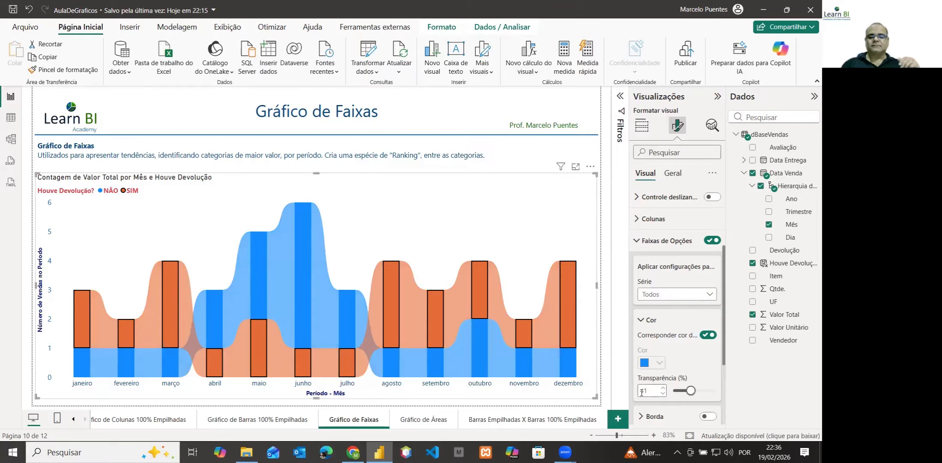
{"action": "type", "text": "40"}
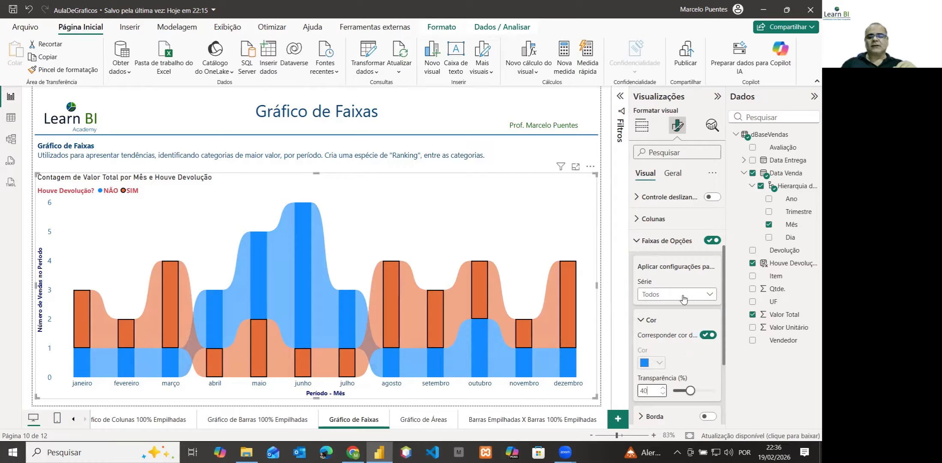
- Try a pink 6 px border on the ribbons of all series and turn the border off again
{"action": "scroll", "coordinate": [683, 288], "scroll_direction": "down", "scroll_amount": 3}
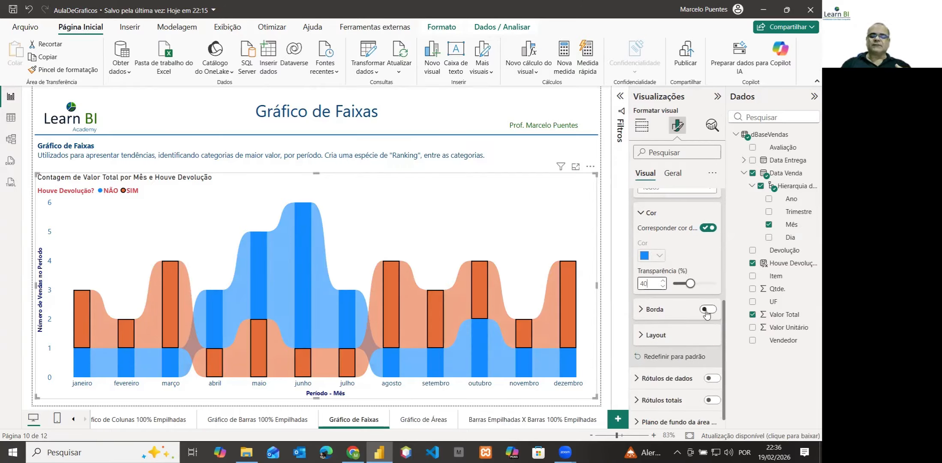
{"action": "left_click", "coordinate": [706, 311]}
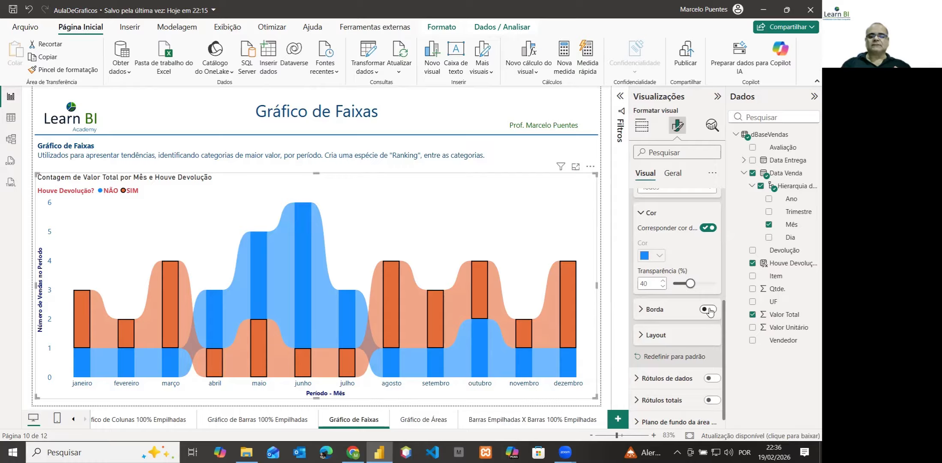
{"action": "left_click", "coordinate": [651, 312]}
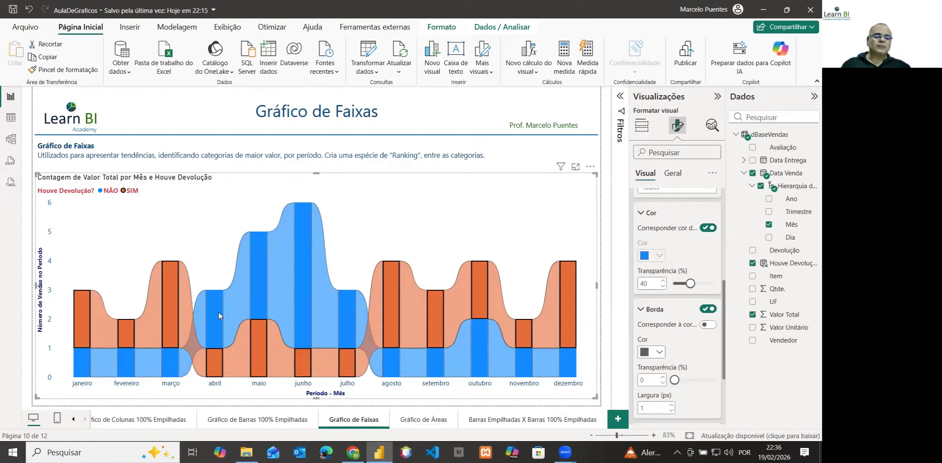
{"action": "left_click", "coordinate": [659, 352]}
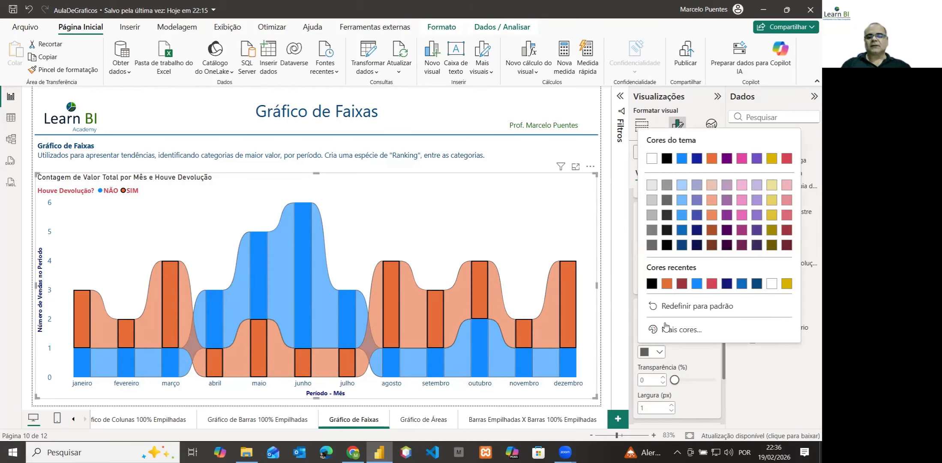
{"action": "left_click", "coordinate": [742, 159]}
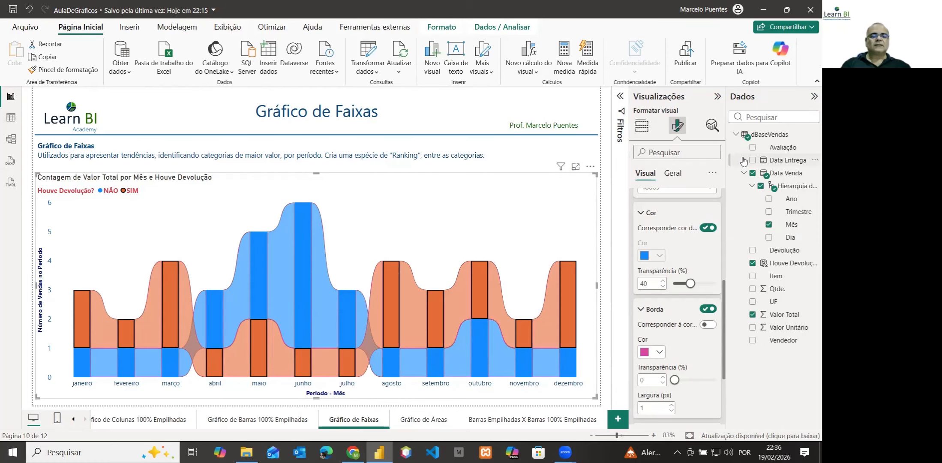
{"action": "left_click", "coordinate": [671, 405]}
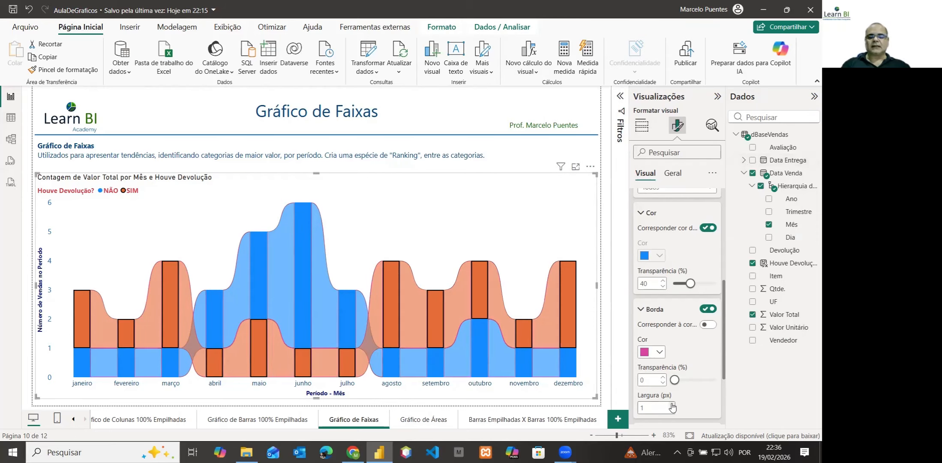
{"action": "left_click", "coordinate": [671, 405]}
{"action": "left_click", "coordinate": [672, 405]}
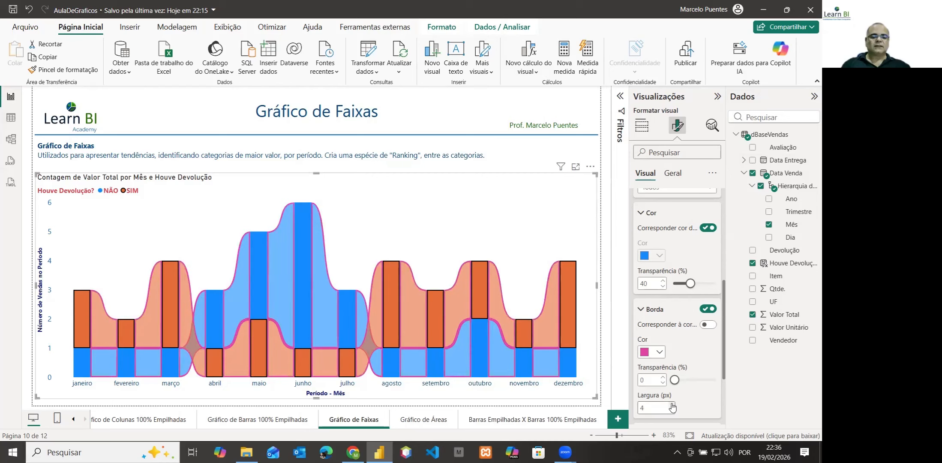
{"action": "left_click", "coordinate": [672, 405]}
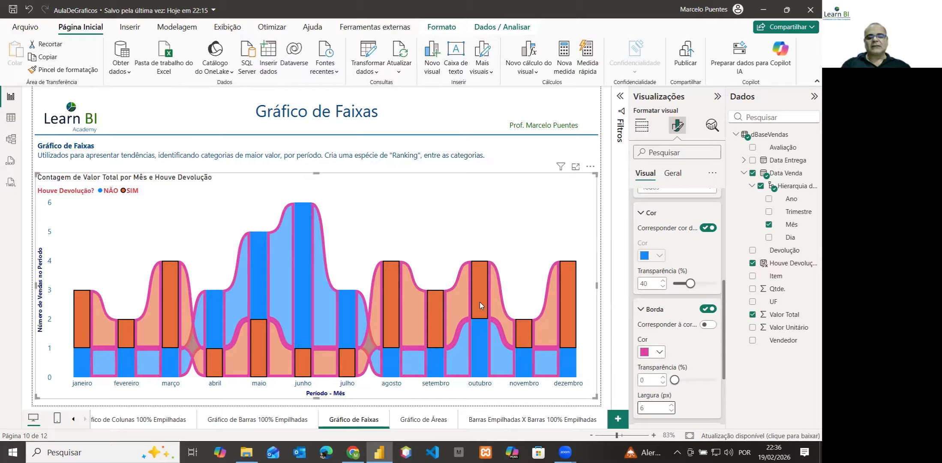
{"action": "left_click", "coordinate": [708, 309]}
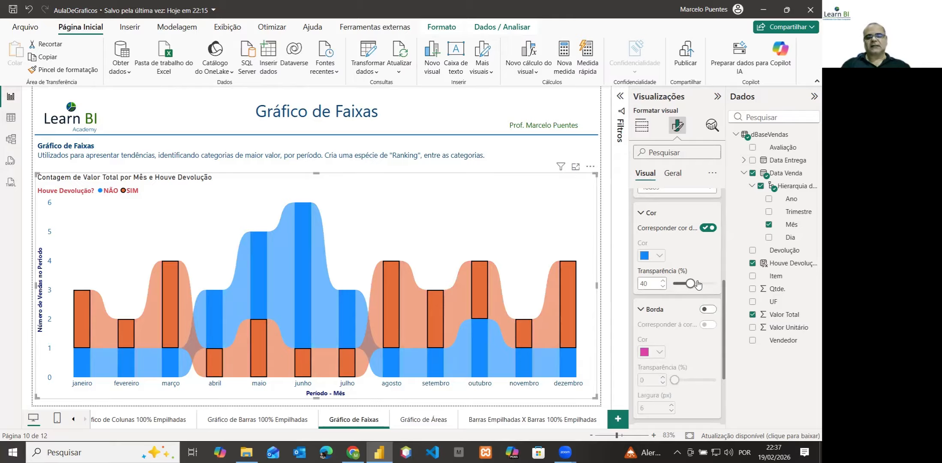
{"action": "left_click", "coordinate": [641, 309]}
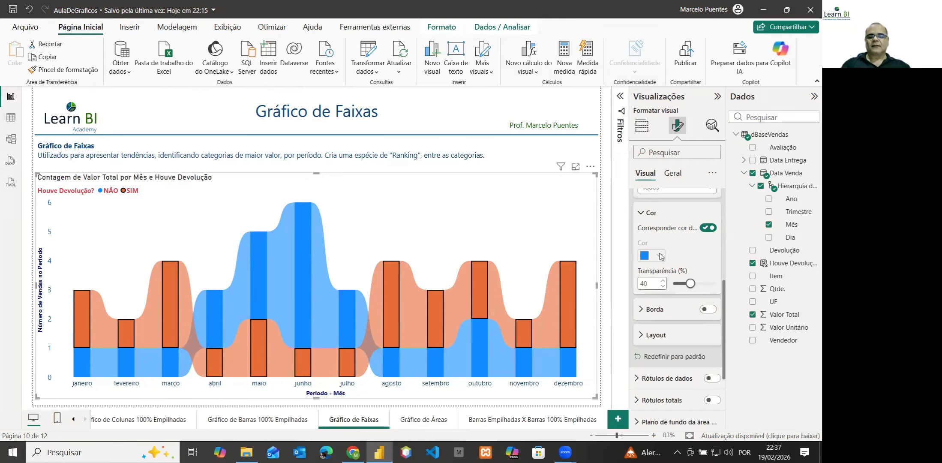
- Collapse the ribbon settings and turn on data labels for all series
{"action": "scroll", "coordinate": [655, 281], "scroll_direction": "up", "scroll_amount": 3}
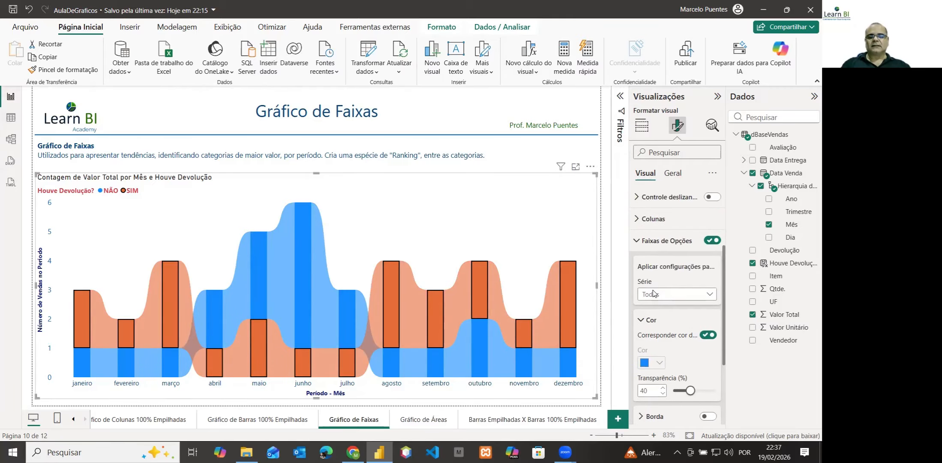
{"action": "left_click", "coordinate": [642, 321]}
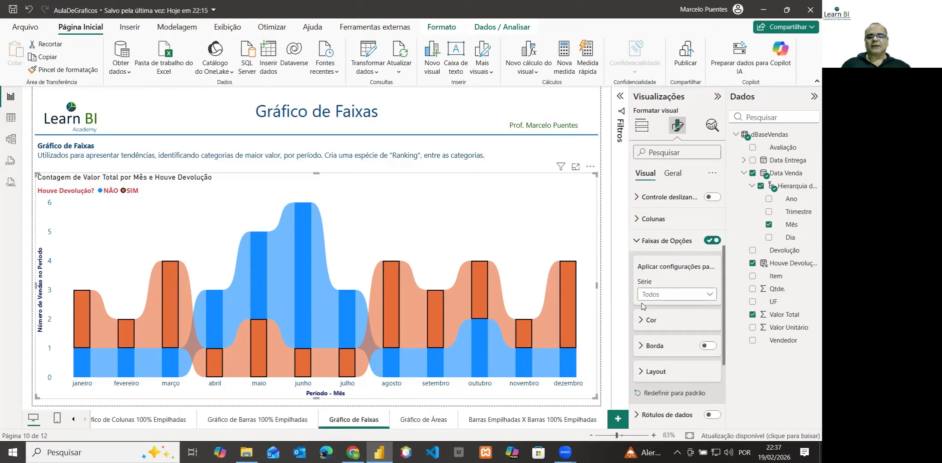
{"action": "left_click", "coordinate": [637, 241]}
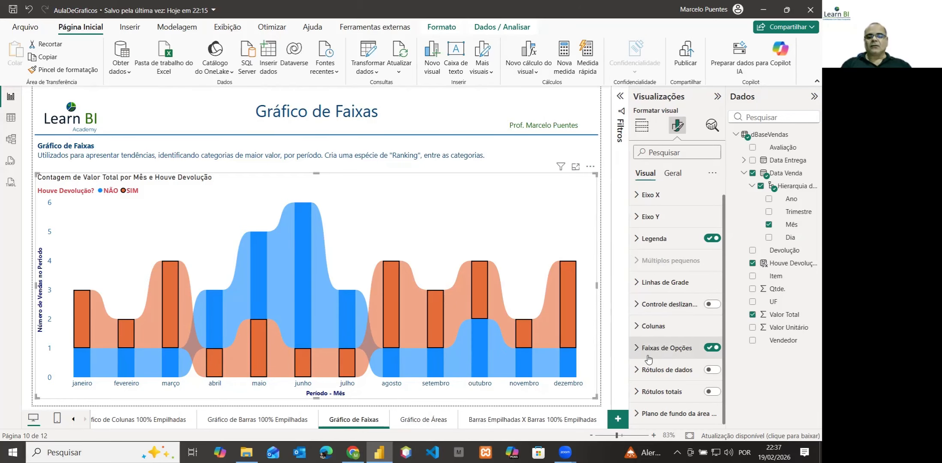
{"action": "left_click", "coordinate": [653, 372]}
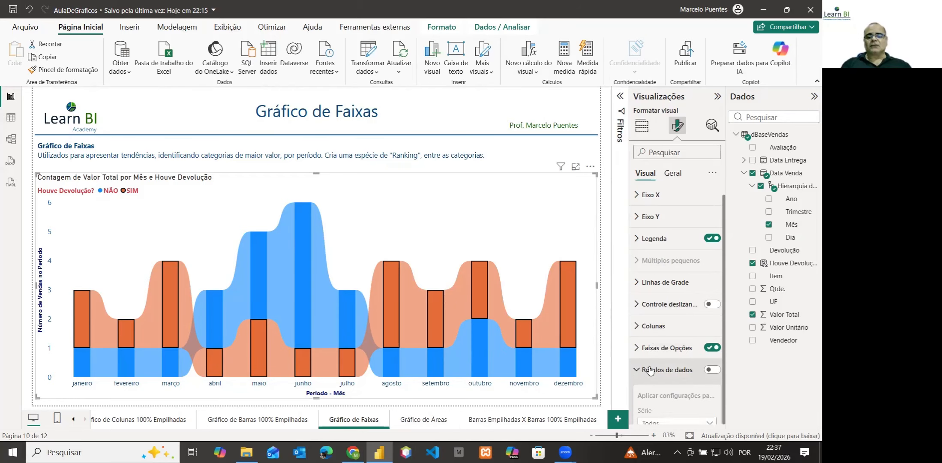
{"action": "left_click", "coordinate": [713, 262]}
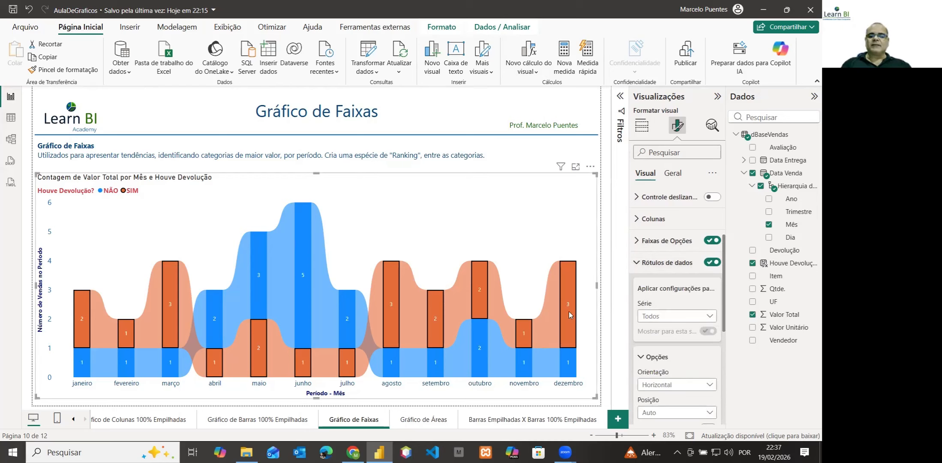
- Check the data label orientation options, try the Interior central position, and set the label position to Base interna
{"action": "scroll", "coordinate": [654, 352], "scroll_direction": "down", "scroll_amount": 3}
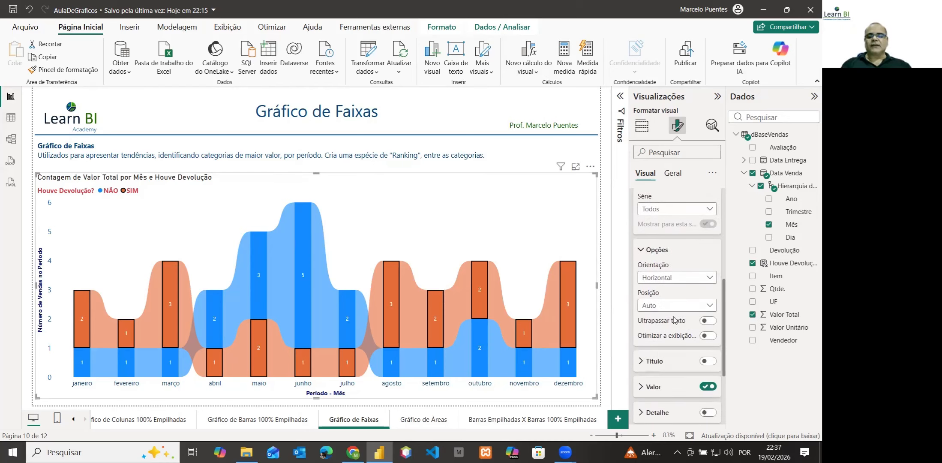
{"action": "scroll", "coordinate": [666, 295], "scroll_direction": "up", "scroll_amount": 2}
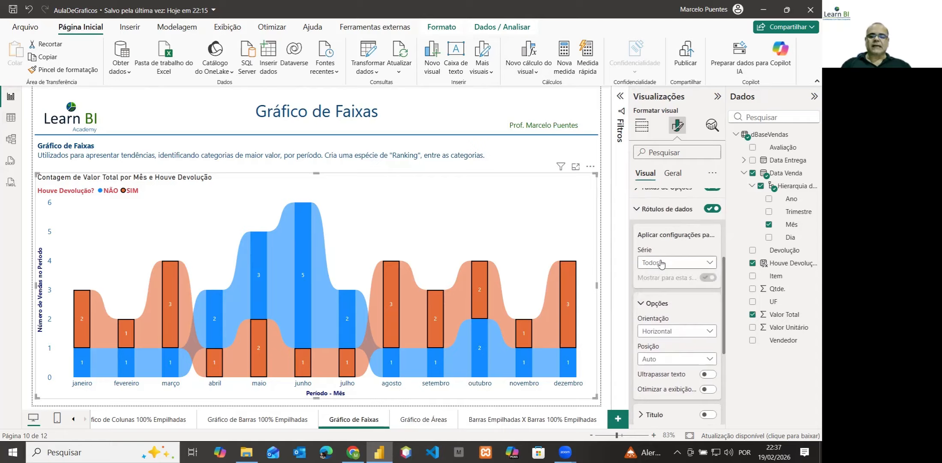
{"action": "left_click", "coordinate": [660, 335]}
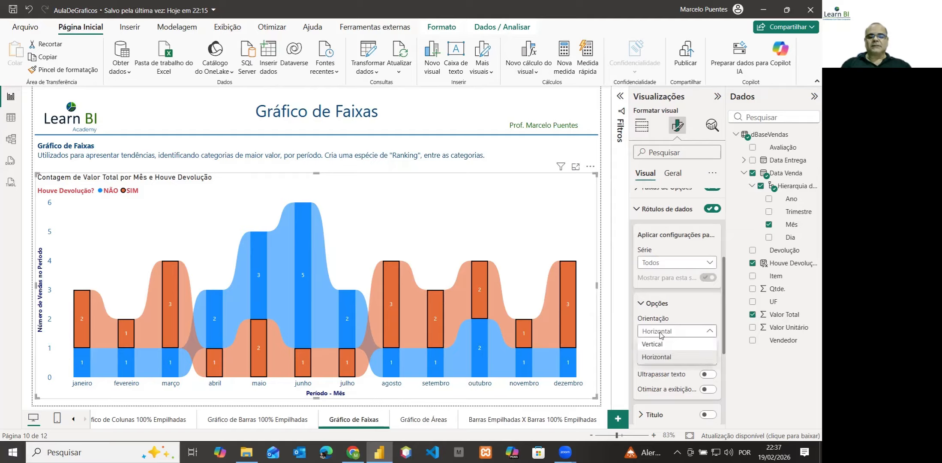
{"action": "left_click", "coordinate": [660, 335]}
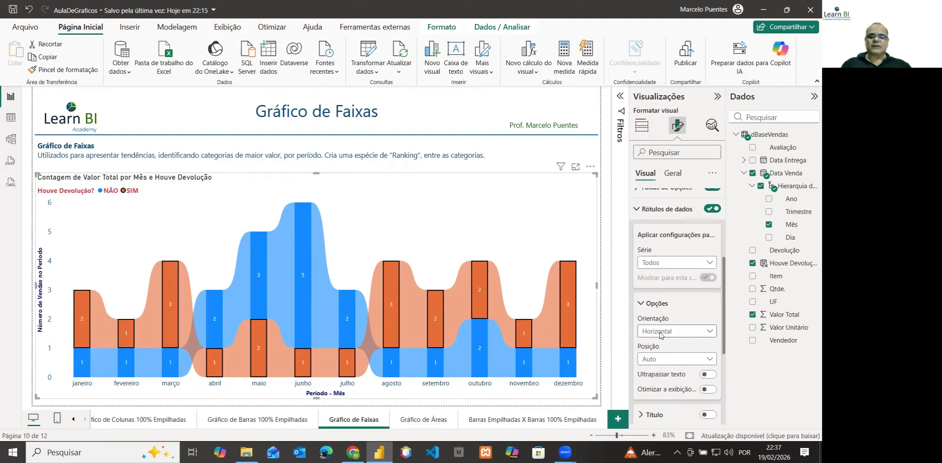
{"action": "left_click", "coordinate": [654, 363]}
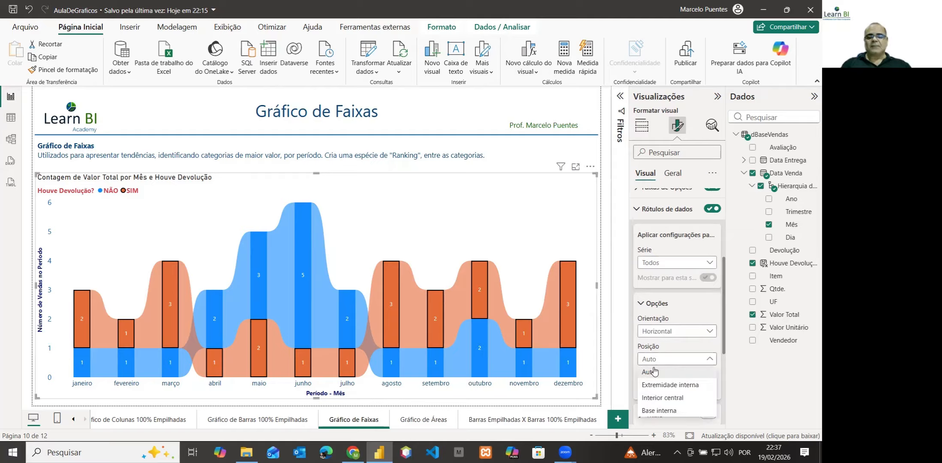
{"action": "left_click", "coordinate": [666, 398]}
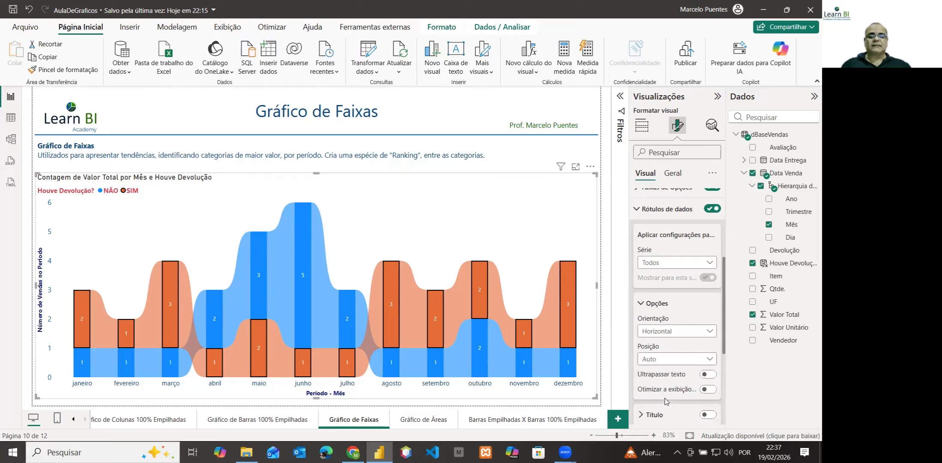
{"action": "left_click", "coordinate": [674, 362]}
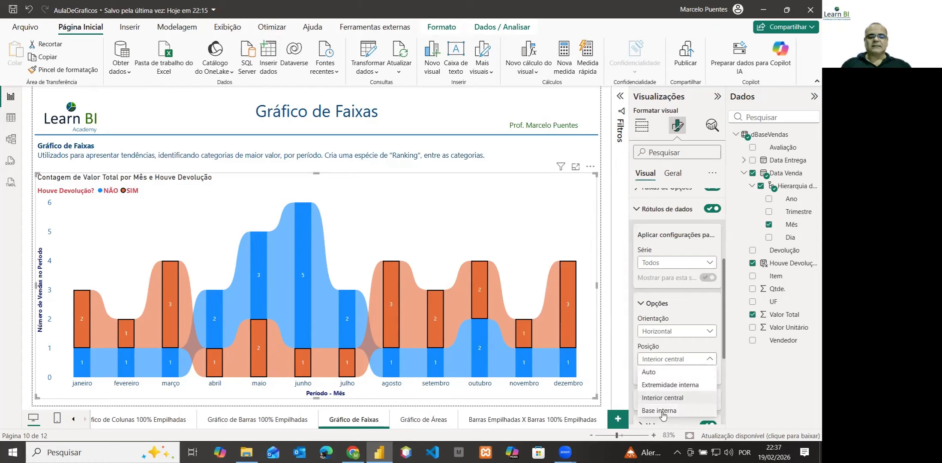
{"action": "left_click", "coordinate": [660, 411]}
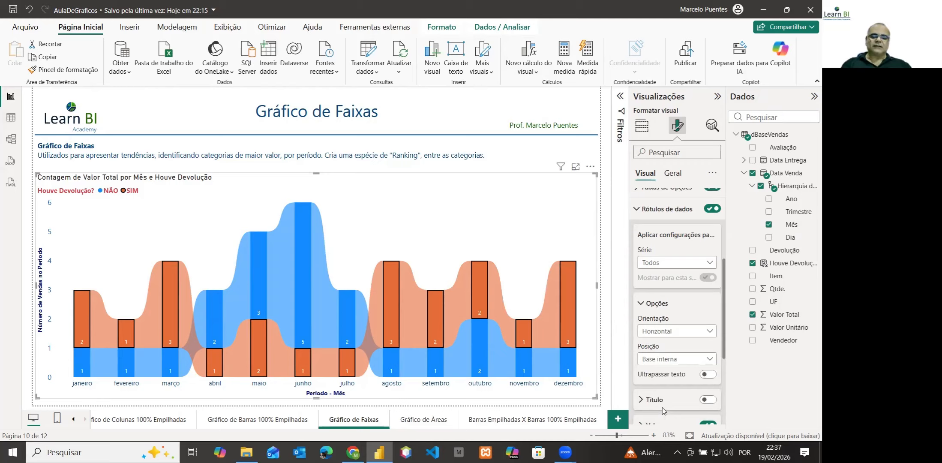
- Set the data label position to Auto for all series and collapse the label options
{"action": "left_click", "coordinate": [664, 360]}
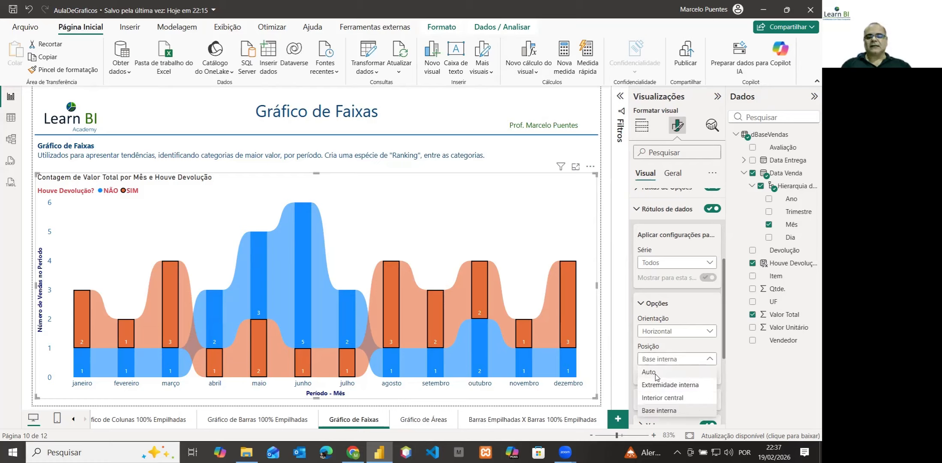
{"action": "left_click", "coordinate": [655, 372]}
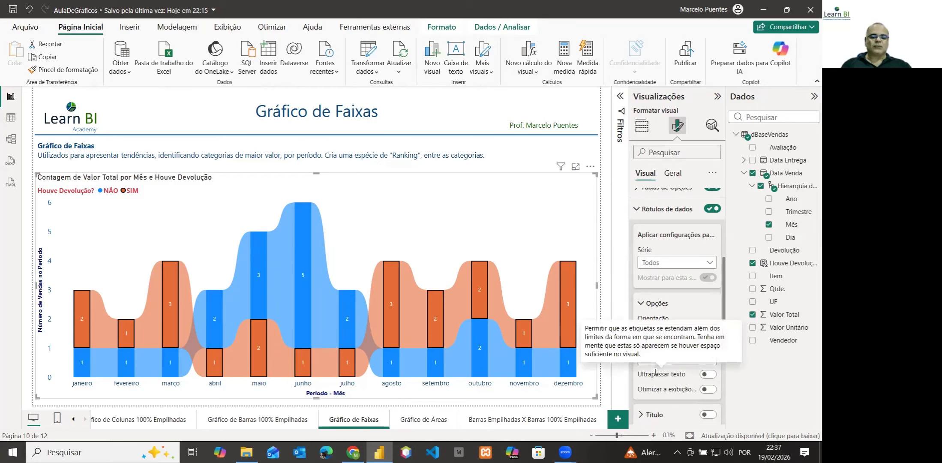
{"action": "left_click", "coordinate": [643, 304]}
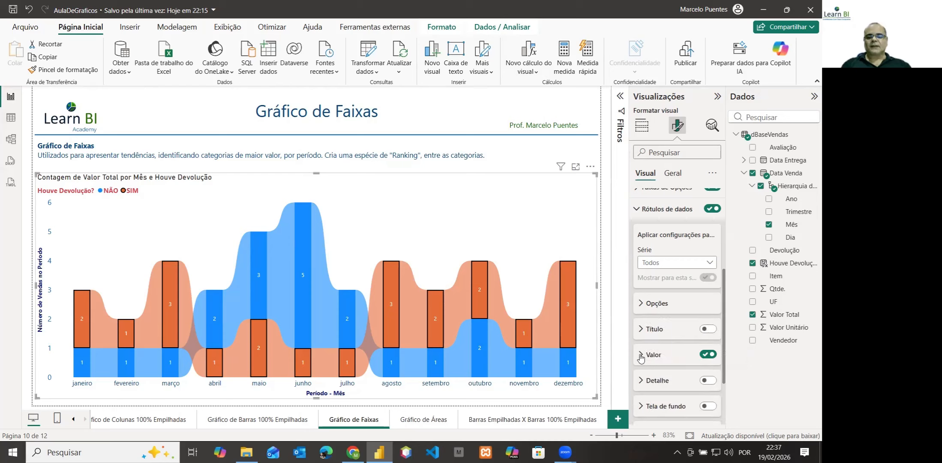
- Format the data label values for all series with font size 12 and white text
{"action": "left_click", "coordinate": [657, 358]}
{"action": "scroll", "coordinate": [673, 326], "scroll_direction": "down", "scroll_amount": 3}
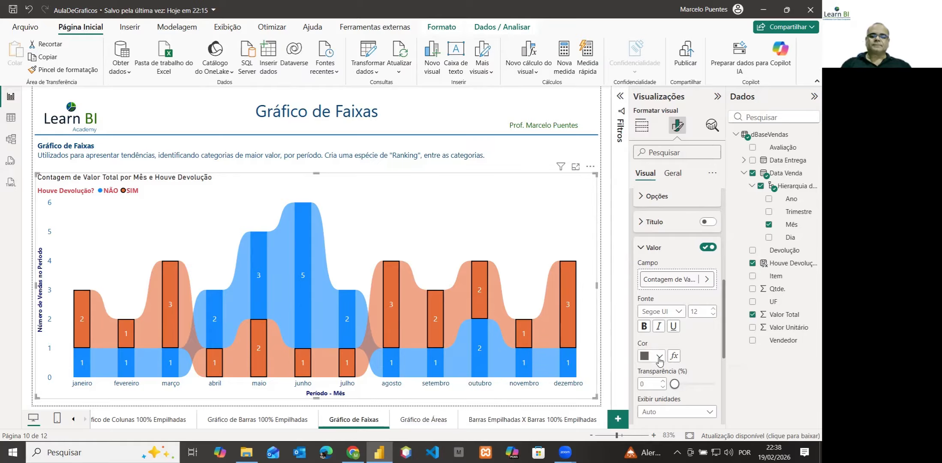
{"action": "left_click", "coordinate": [659, 359]}
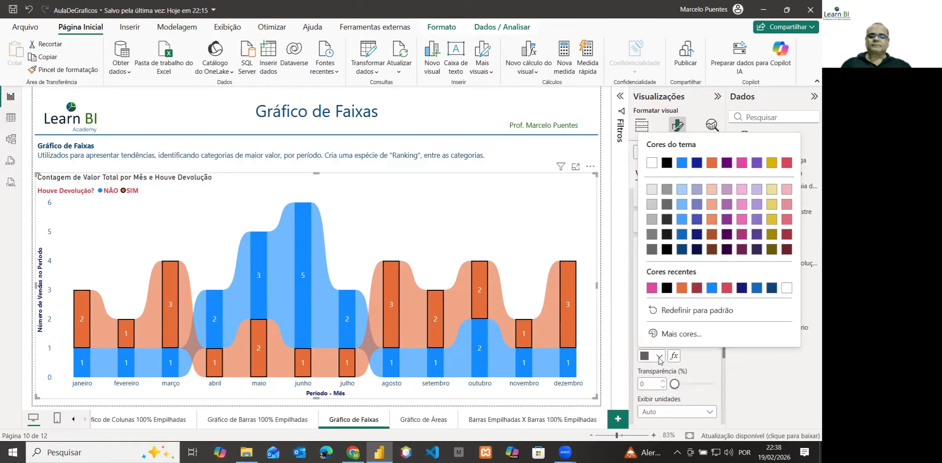
{"action": "left_click", "coordinate": [785, 292]}
{"action": "scroll", "coordinate": [676, 342], "scroll_direction": "down", "scroll_amount": 5}
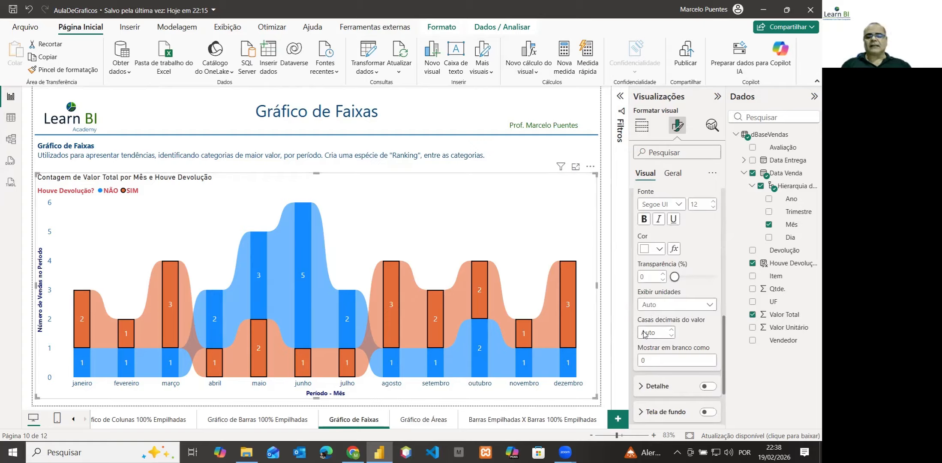
{"action": "scroll", "coordinate": [646, 320], "scroll_direction": "up", "scroll_amount": 3}
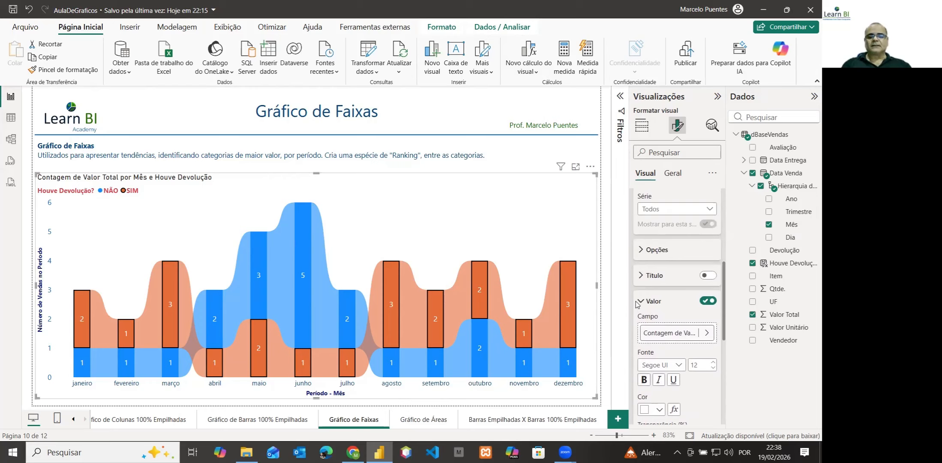
{"action": "left_click", "coordinate": [641, 302]}
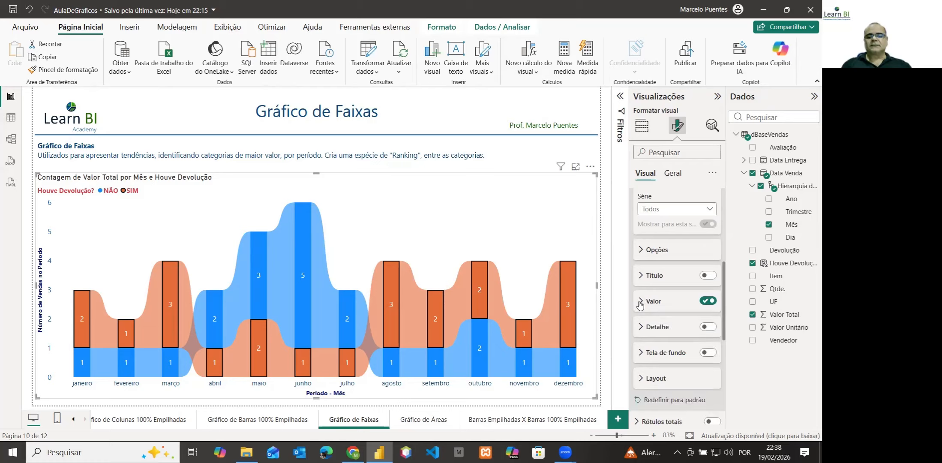
- Turn on the data label detail, and try hiding the label values and showing them again
{"action": "left_click", "coordinate": [710, 328]}
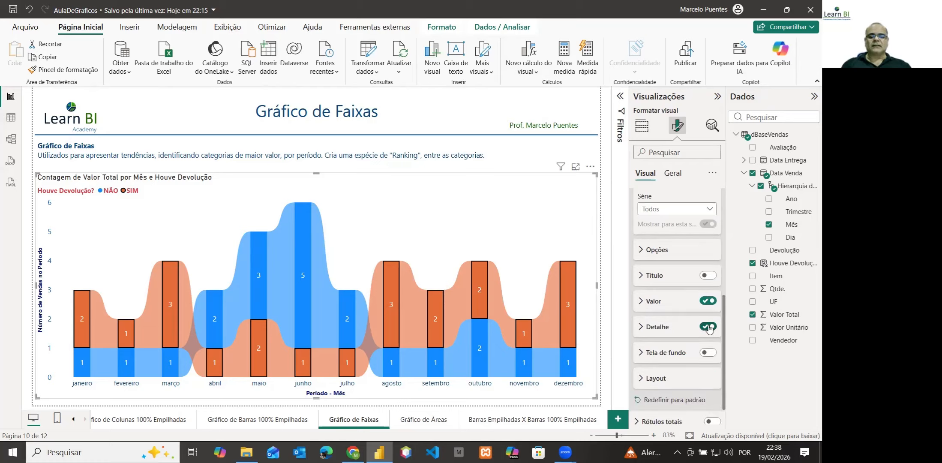
{"action": "left_click", "coordinate": [640, 328]}
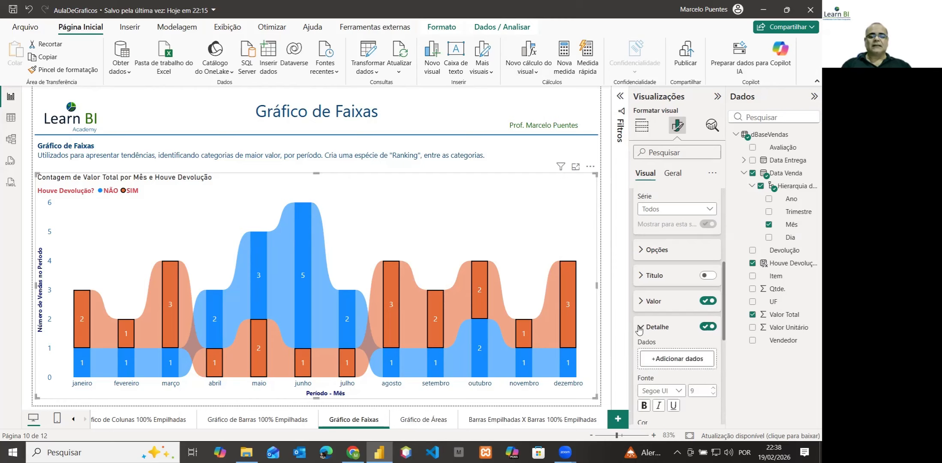
{"action": "left_click", "coordinate": [706, 302]}
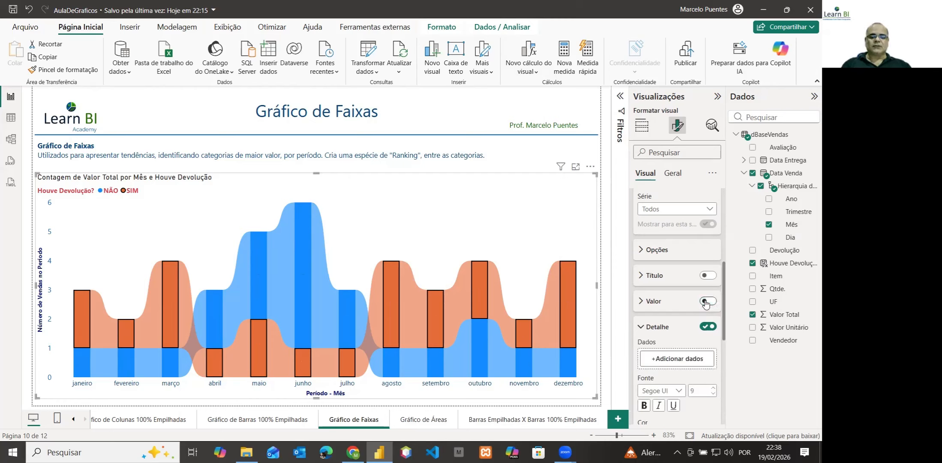
{"action": "left_click", "coordinate": [707, 301]}
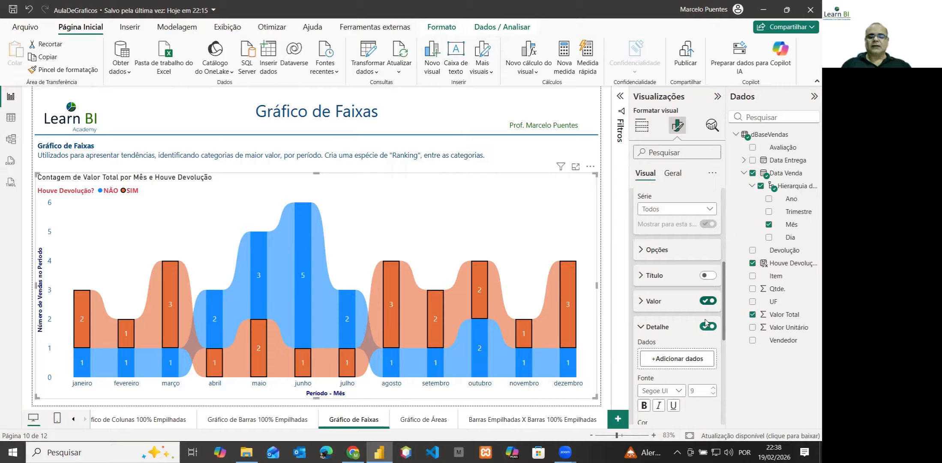
- Try white as the data label detail color, turn the detail off again and collapse its settings
{"action": "scroll", "coordinate": [690, 354], "scroll_direction": "down", "scroll_amount": 2}
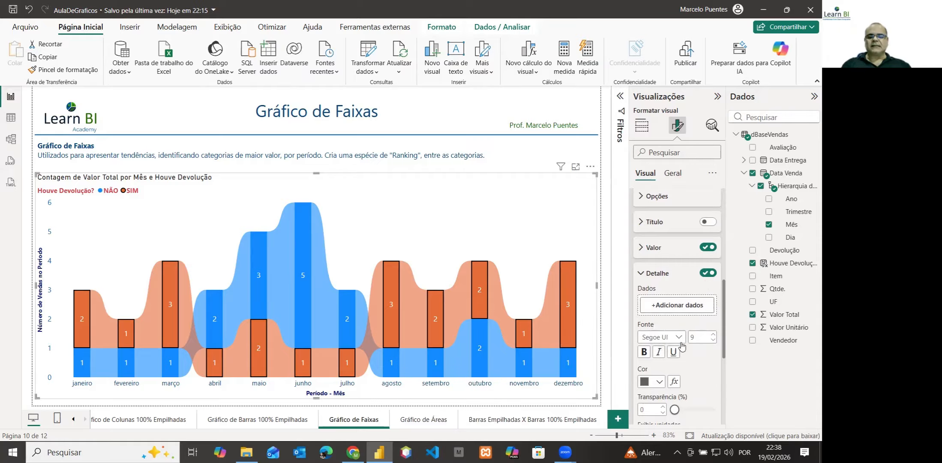
{"action": "scroll", "coordinate": [656, 338], "scroll_direction": "down", "scroll_amount": 2}
{"action": "left_click", "coordinate": [659, 329]}
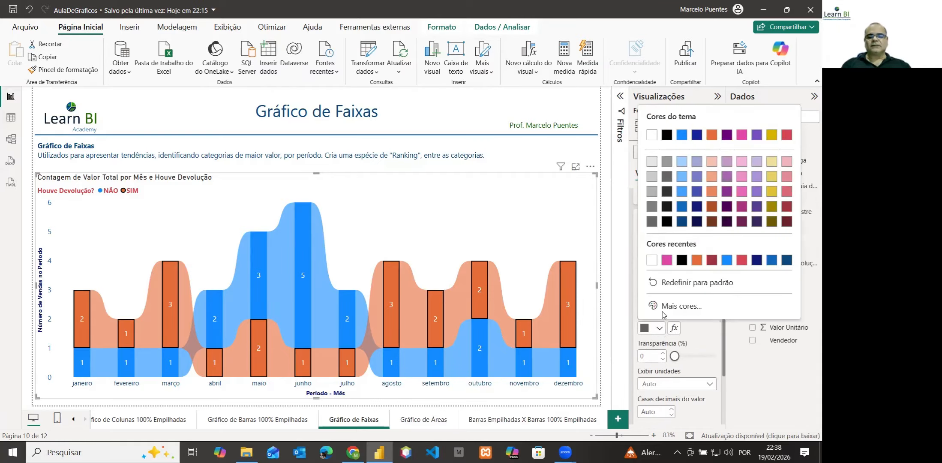
{"action": "left_click", "coordinate": [652, 260]}
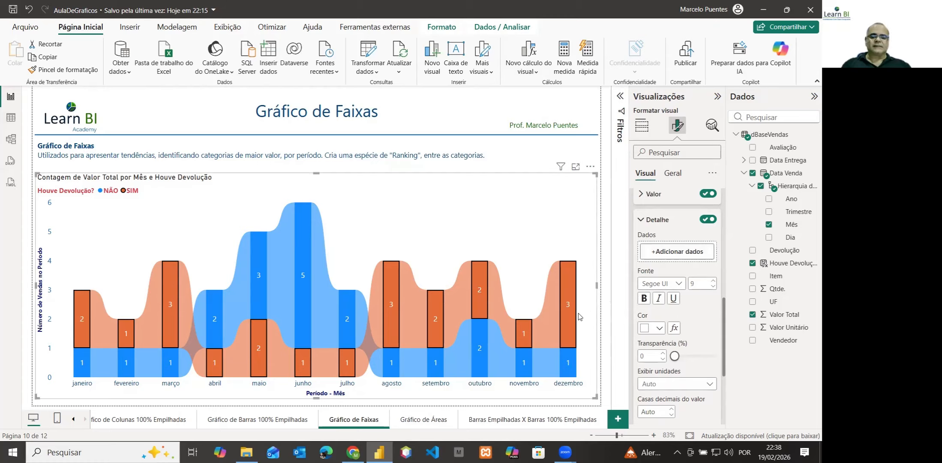
{"action": "left_click", "coordinate": [708, 219]}
{"action": "left_click", "coordinate": [642, 220]}
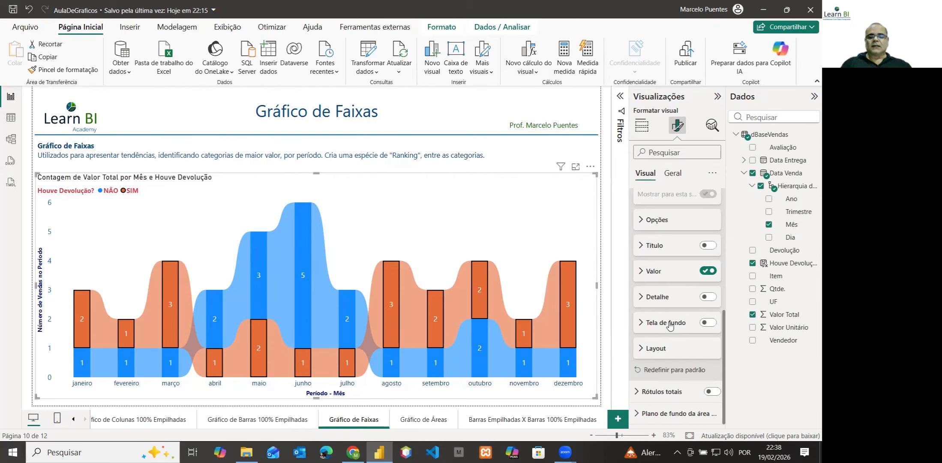
- Try a data label background at 32% transparency, turn it off again and collapse the data label settings
{"action": "left_click", "coordinate": [709, 324]}
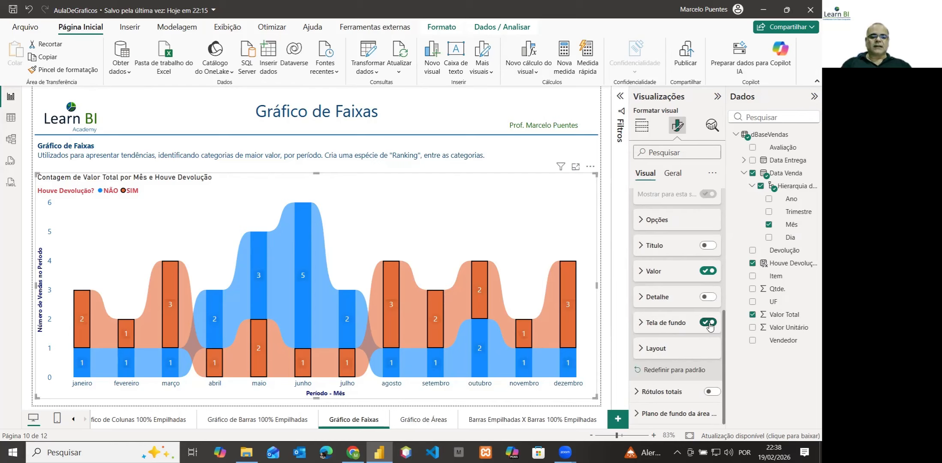
{"action": "left_click", "coordinate": [641, 323]}
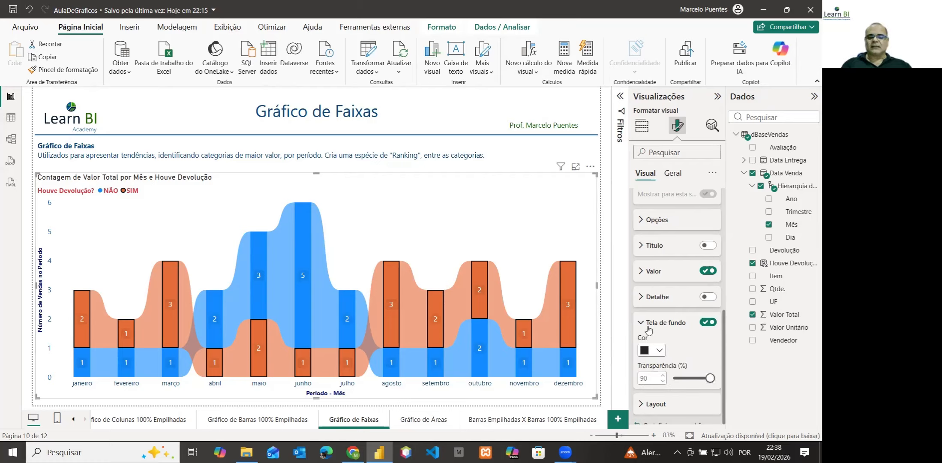
{"action": "left_click_drag", "start_coordinate": [710, 379], "coordinate": [687, 379]}
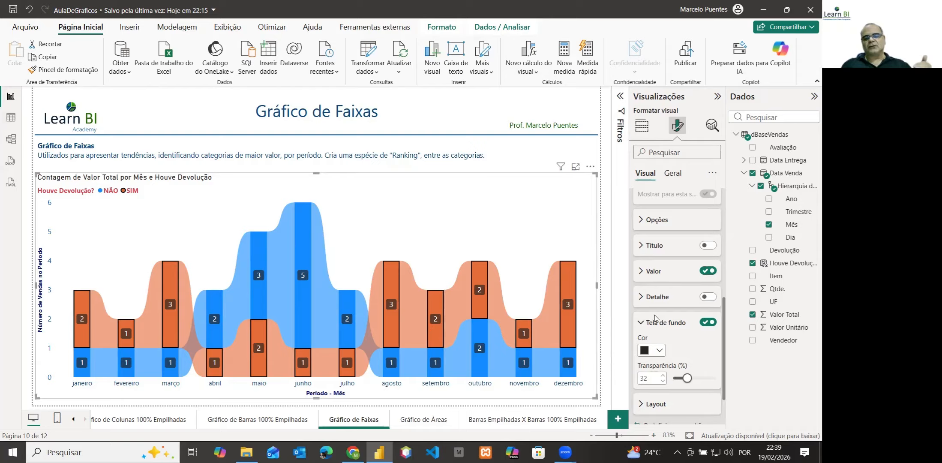
{"action": "left_click", "coordinate": [705, 323]}
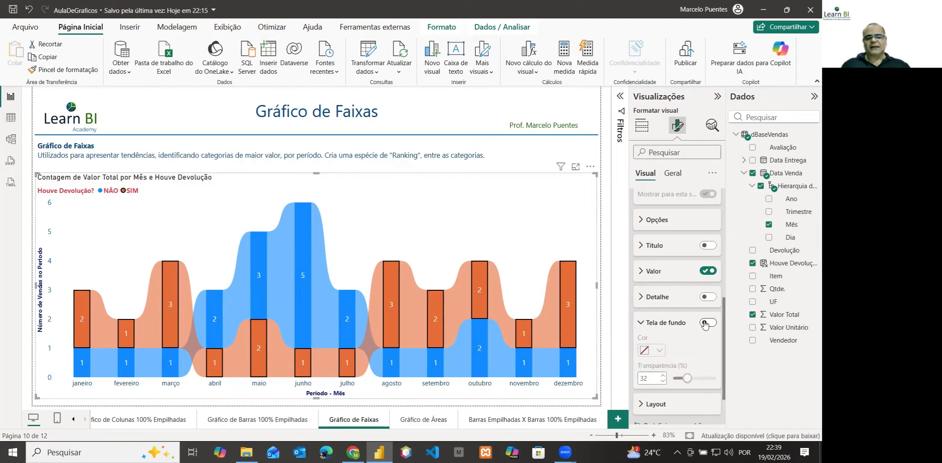
{"action": "left_click", "coordinate": [642, 324]}
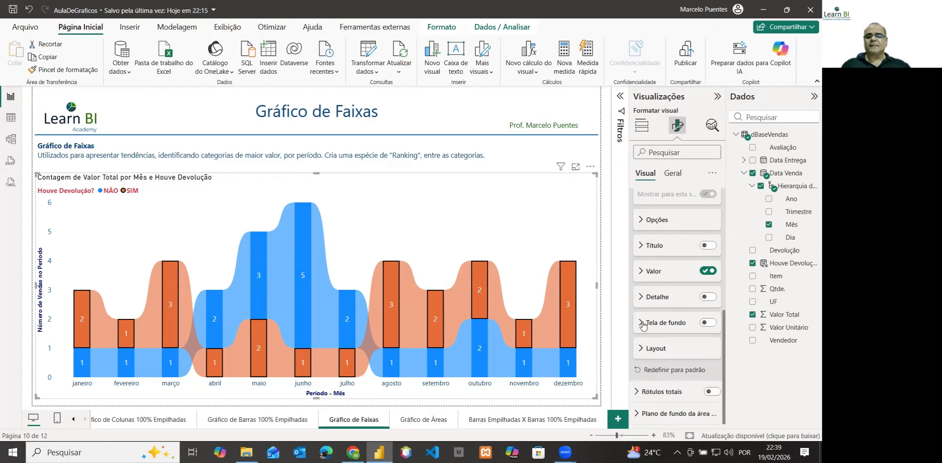
{"action": "scroll", "coordinate": [643, 326], "scroll_direction": "up", "scroll_amount": 5}
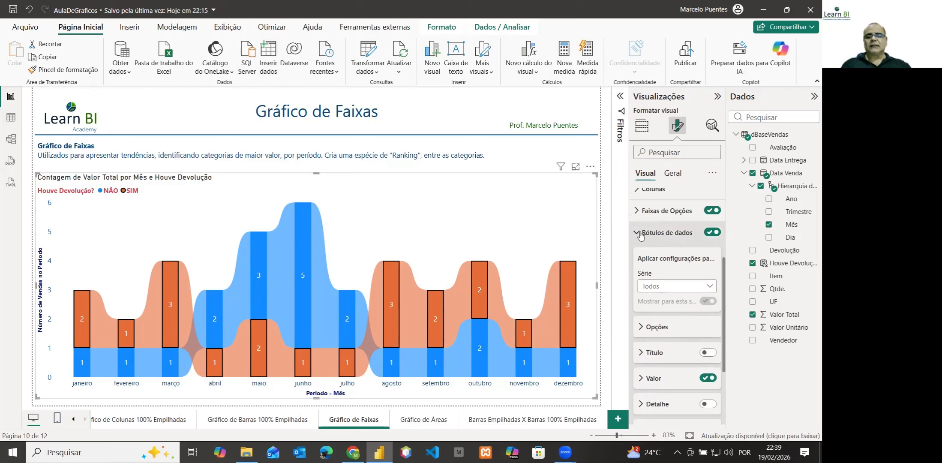
{"action": "left_click", "coordinate": [638, 233]}
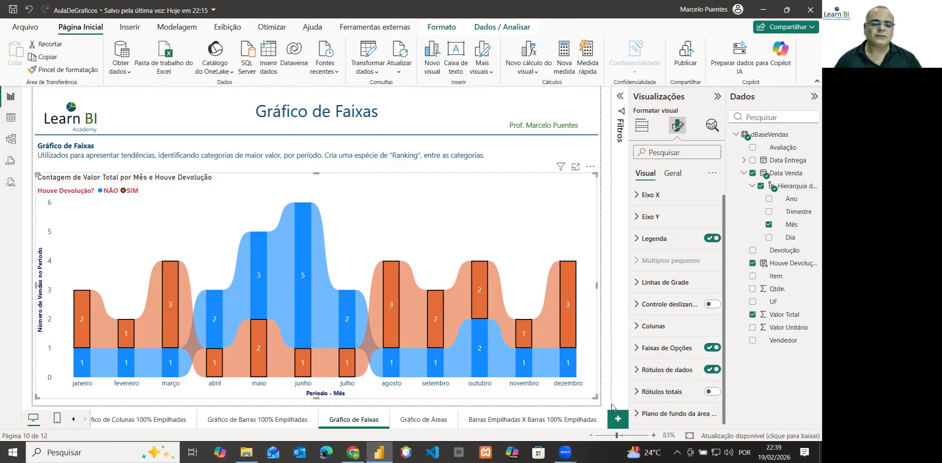
- Examine the chart's size and other general properties, and collapse the properties section
{"action": "left_click", "coordinate": [673, 174]}
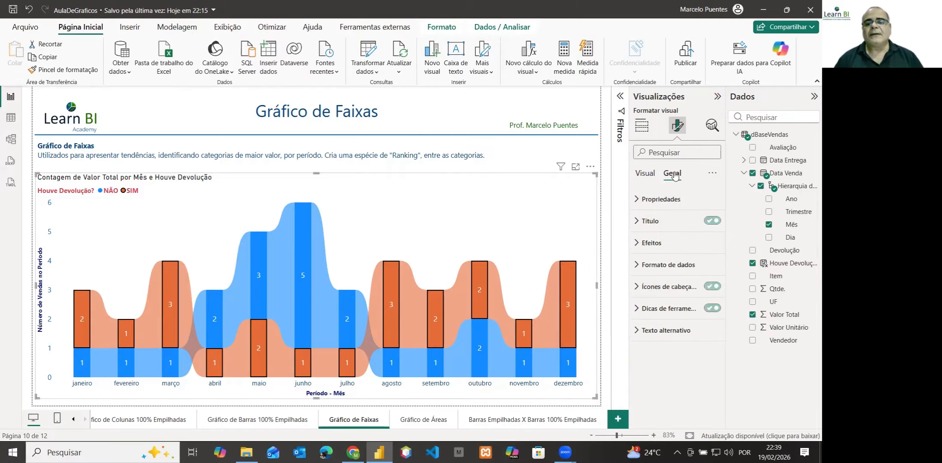
{"action": "left_click", "coordinate": [637, 201]}
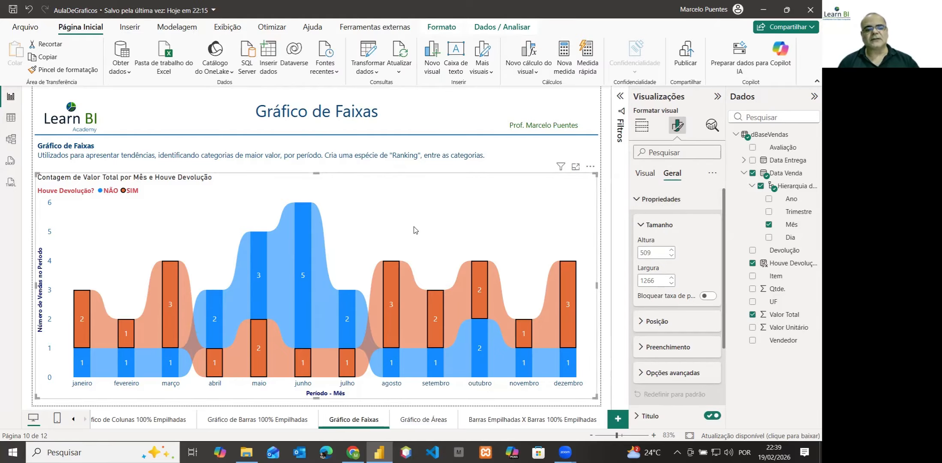
{"action": "left_click", "coordinate": [640, 225]}
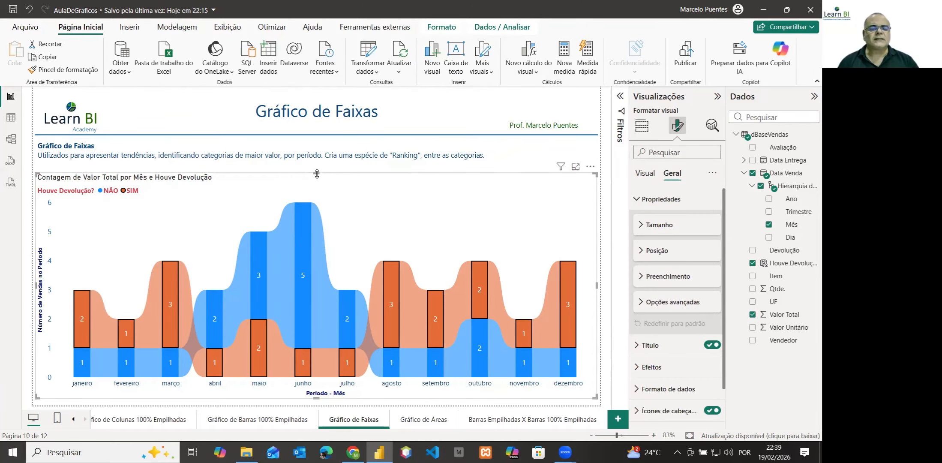
{"action": "mouse_move", "coordinate": [316, 174]}
{"action": "left_mouse_down"}
{"action": "mouse_move", "coordinate": [318, 183]}
{"action": "mouse_move", "coordinate": [318, 174]}
{"action": "left_mouse_up"}
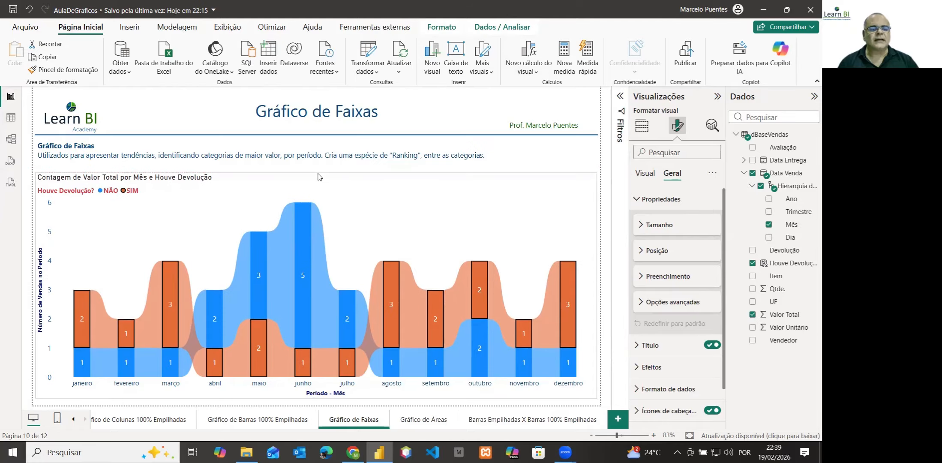
{"action": "left_click", "coordinate": [638, 200]}
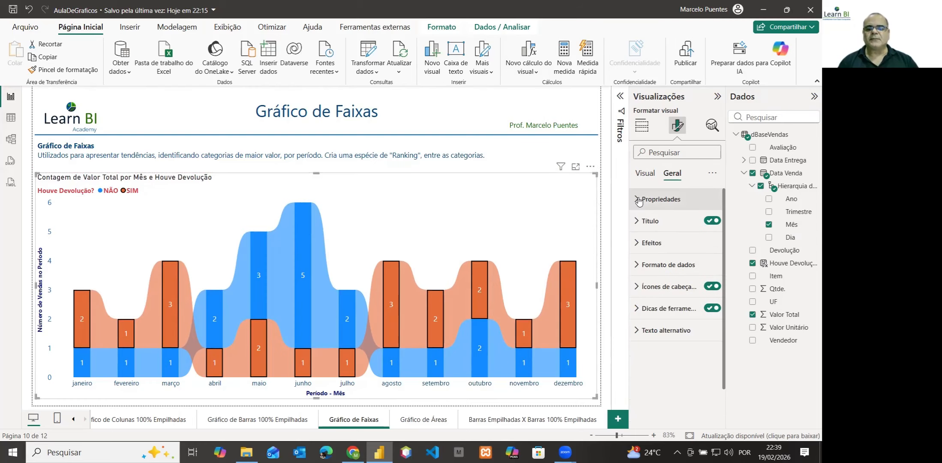
- Replace the chart's title text with "Número de Venda por Mês"
{"action": "left_click", "coordinate": [636, 222]}
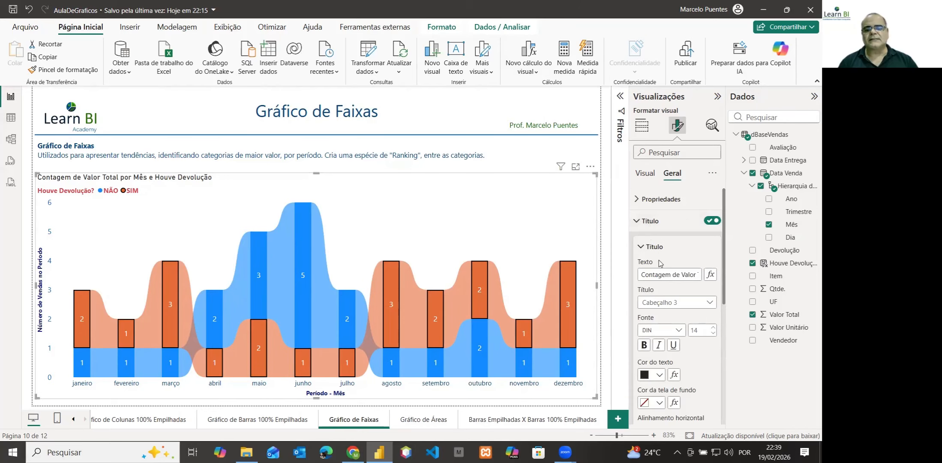
{"action": "left_click_drag", "start_coordinate": [644, 276], "coordinate": [702, 276]}
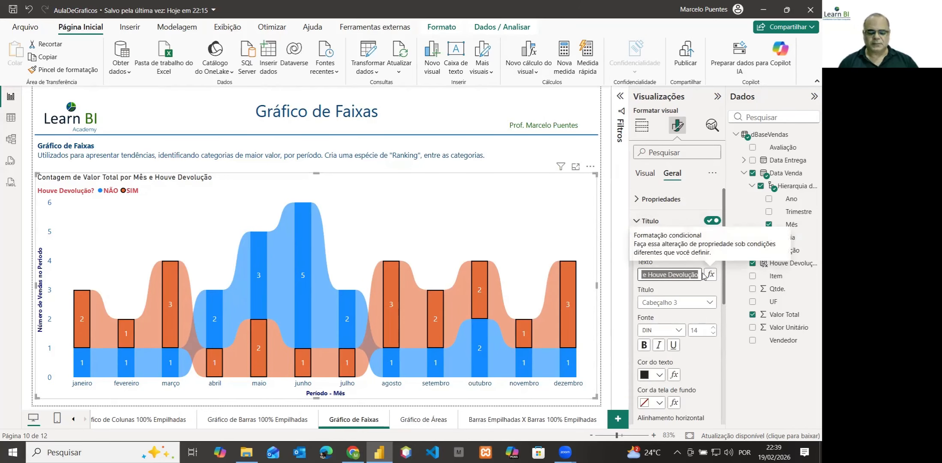
{"action": "type", "text": "Número"}
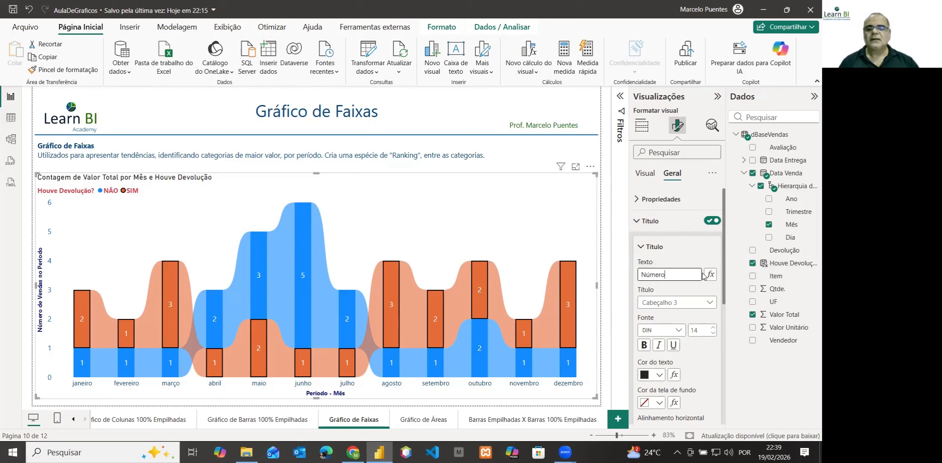
{"action": "key", "text": "Return"}
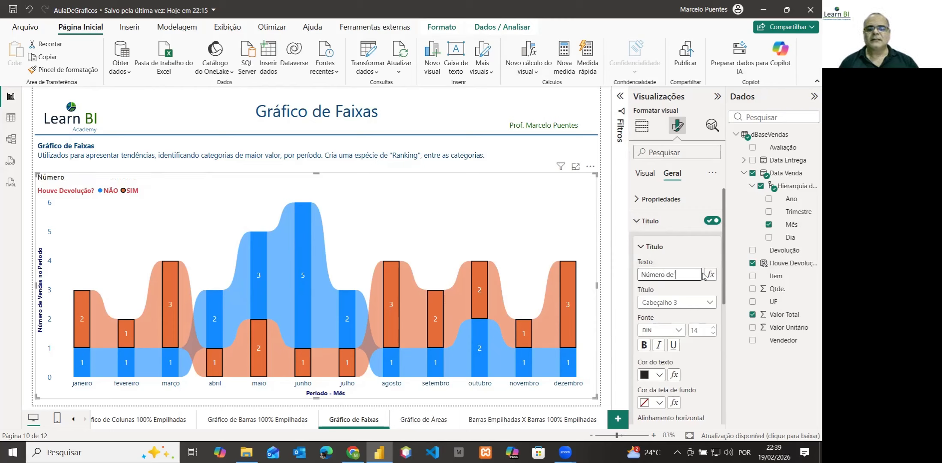
{"action": "type", "text": "úmero de Venda"}
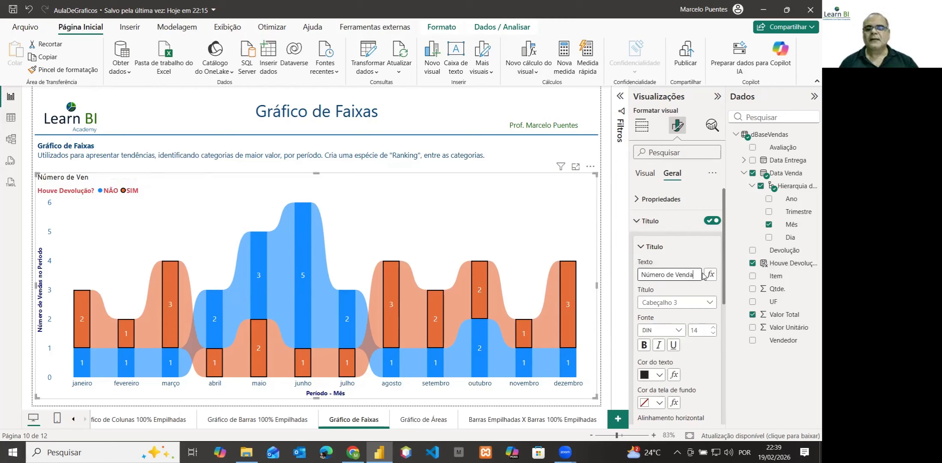
{"action": "type", "text": " p"}
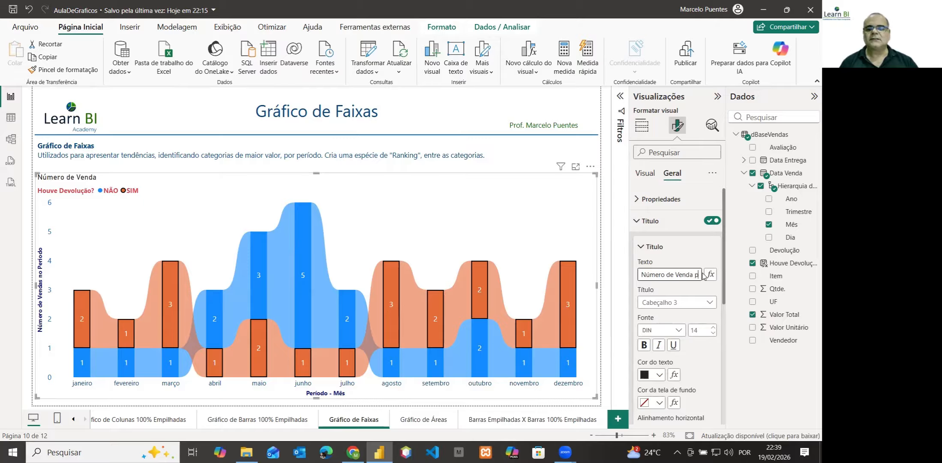
{"action": "type", "text": "or"}
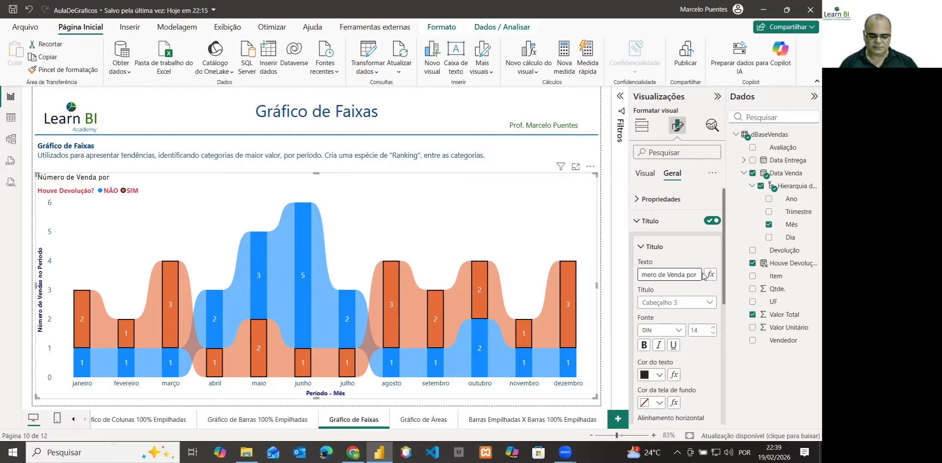
{"action": "type", "text": " mês"}
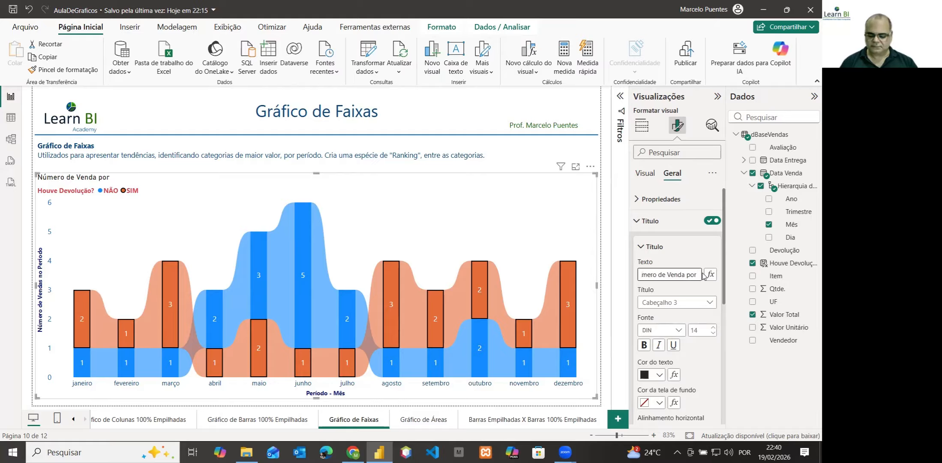
{"action": "type", "text": " Mês"}
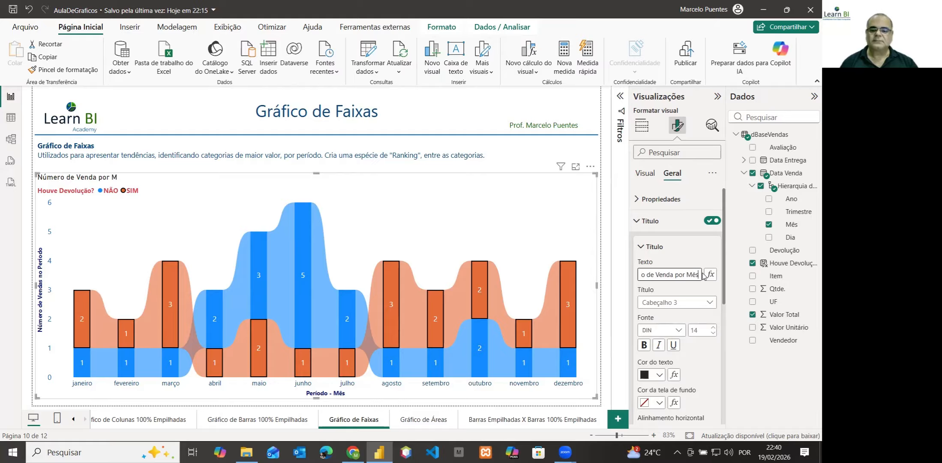
- Set the chart title's heading style to Normal and its font to Segoe UI, size 13
{"action": "left_click", "coordinate": [682, 302]}
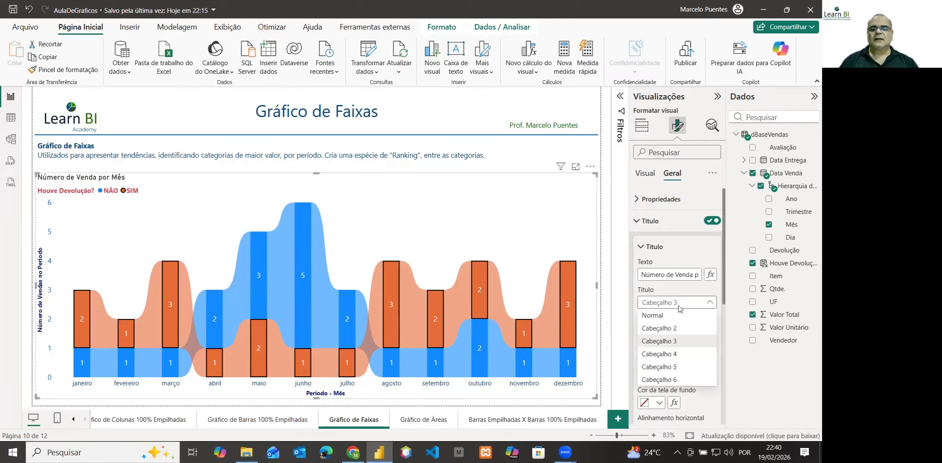
{"action": "left_click", "coordinate": [669, 315]}
{"action": "left_click", "coordinate": [666, 329]}
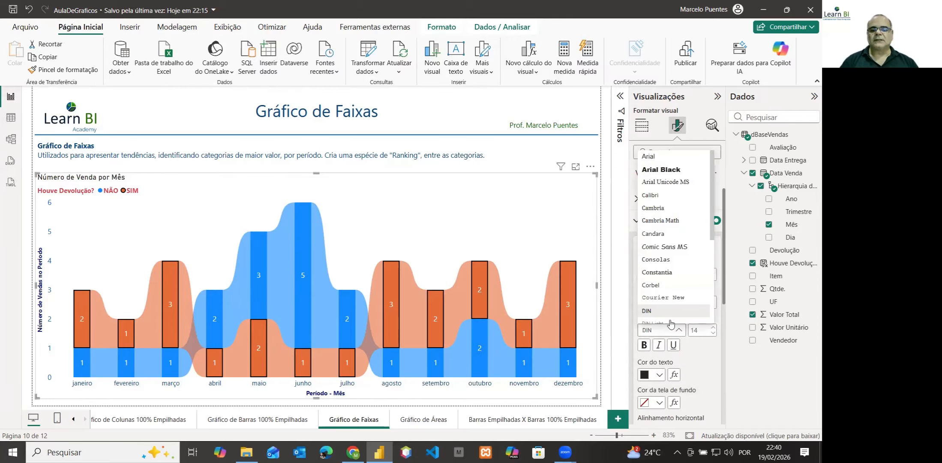
{"action": "scroll", "coordinate": [670, 275], "scroll_direction": "down", "scroll_amount": 3}
{"action": "left_click", "coordinate": [666, 256]}
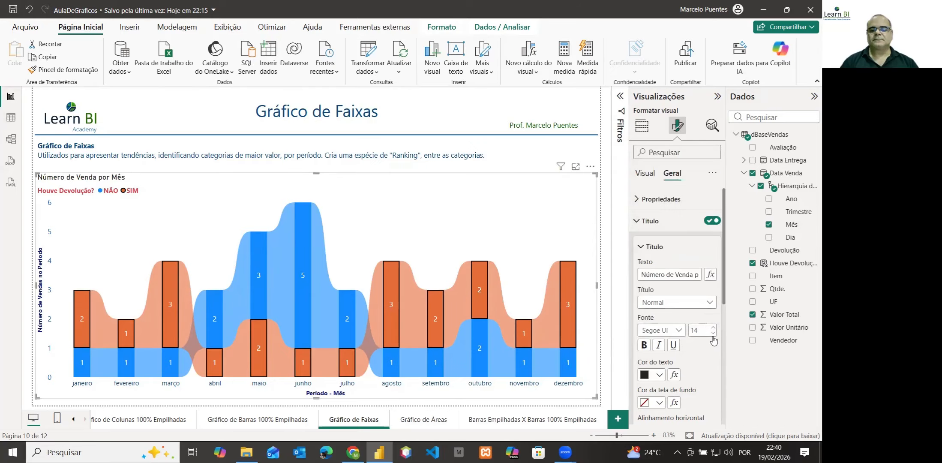
{"action": "left_click", "coordinate": [713, 333]}
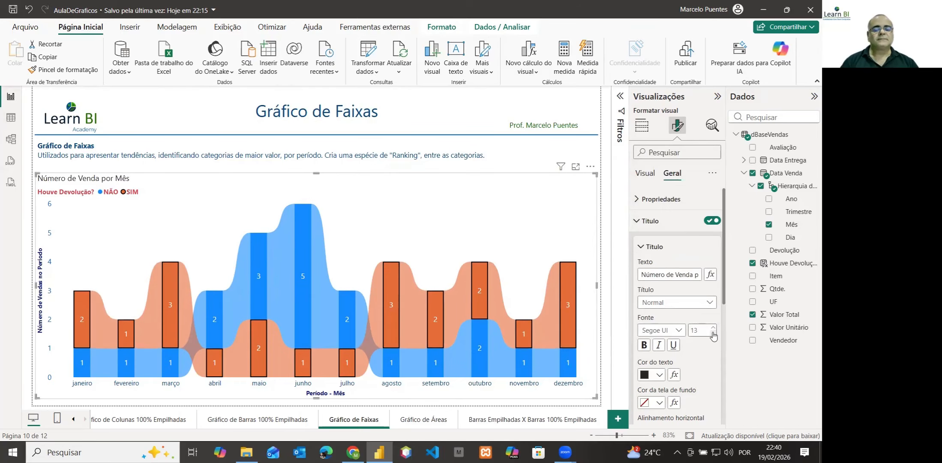
- Make the chart title white on a darker blue theme background, and collapse the title settings
{"action": "scroll", "coordinate": [712, 337], "scroll_direction": "down", "scroll_amount": 3}
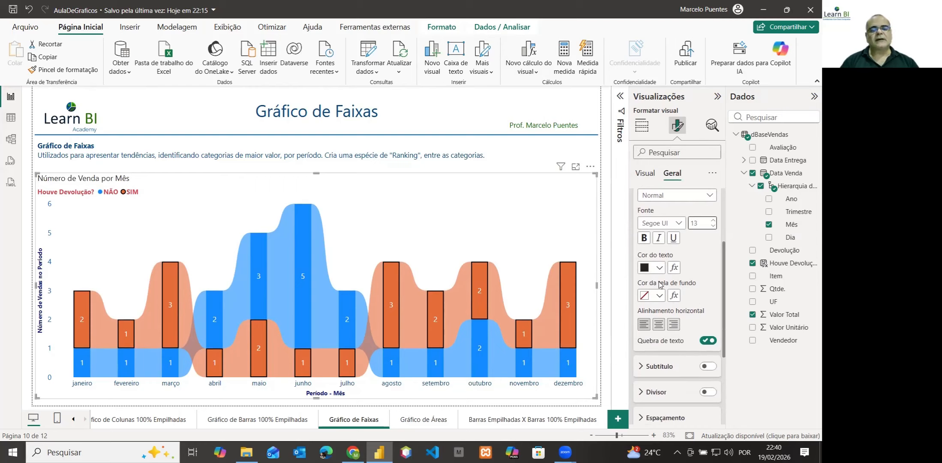
{"action": "left_click", "coordinate": [659, 267]}
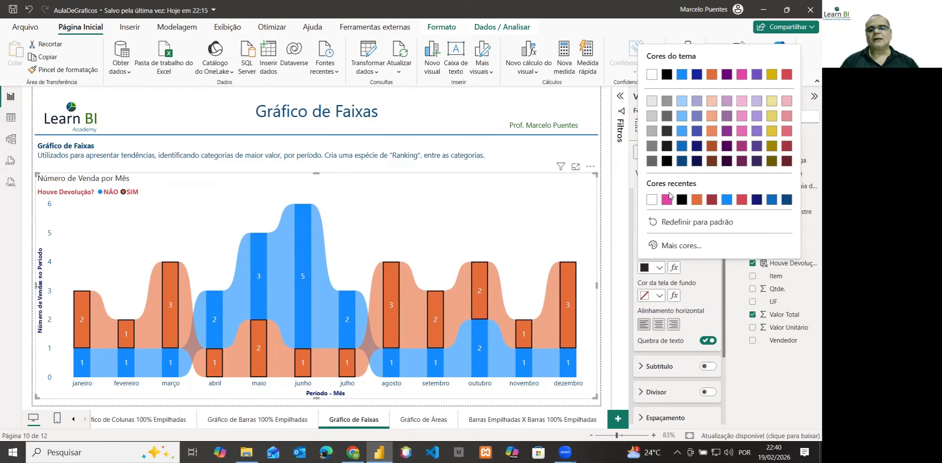
{"action": "left_click", "coordinate": [652, 199]}
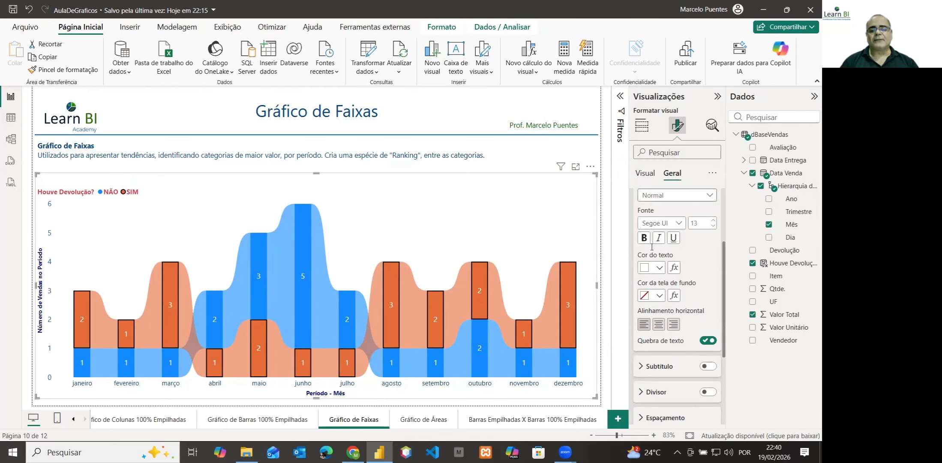
{"action": "left_click", "coordinate": [660, 296]}
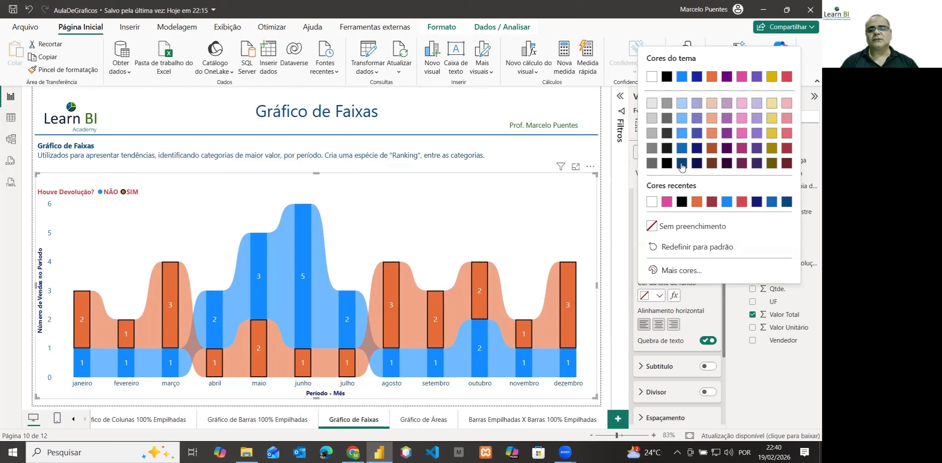
{"action": "left_click", "coordinate": [682, 148]}
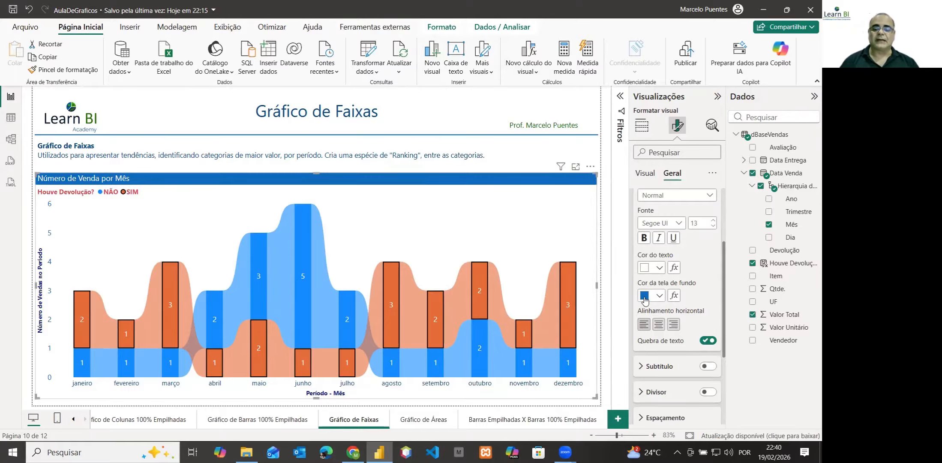
{"action": "scroll", "coordinate": [648, 303], "scroll_direction": "down", "scroll_amount": 1}
{"action": "scroll", "coordinate": [652, 303], "scroll_direction": "up", "scroll_amount": 1}
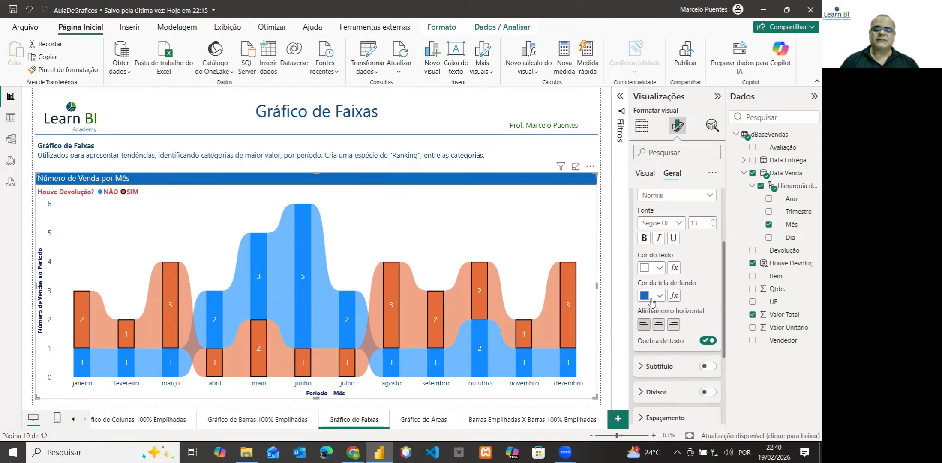
{"action": "scroll", "coordinate": [653, 303], "scroll_direction": "down", "scroll_amount": 1}
{"action": "scroll", "coordinate": [654, 301], "scroll_direction": "up", "scroll_amount": 1}
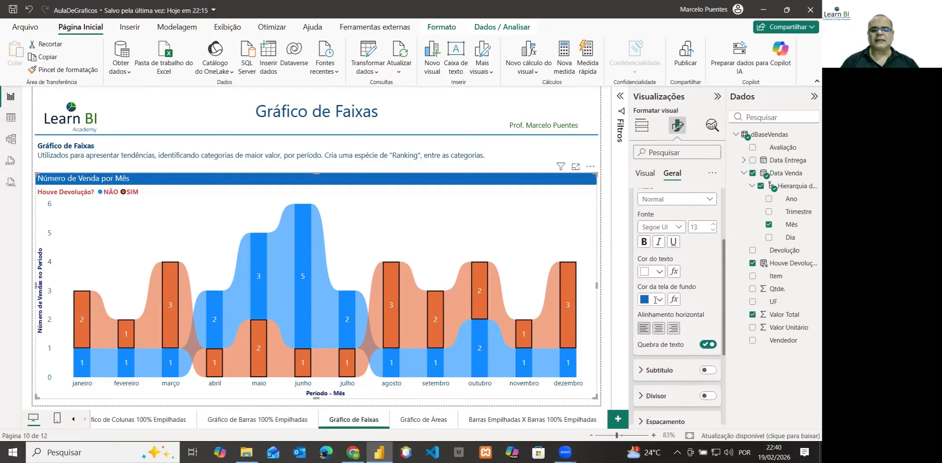
{"action": "scroll", "coordinate": [655, 300], "scroll_direction": "up", "scroll_amount": 3}
{"action": "left_click", "coordinate": [642, 247]}
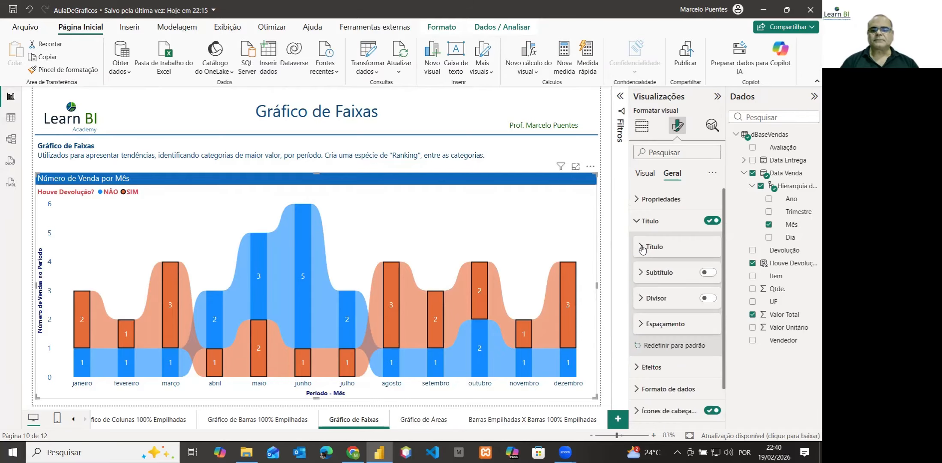
{"action": "left_click", "coordinate": [638, 223]}
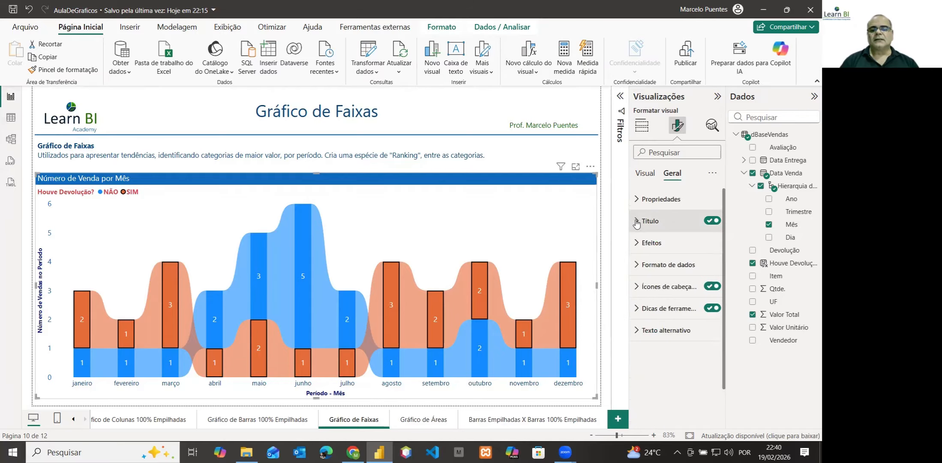
- Turn on the chart's visual border and color it the same blue as the title background
{"action": "left_click", "coordinate": [637, 242]}
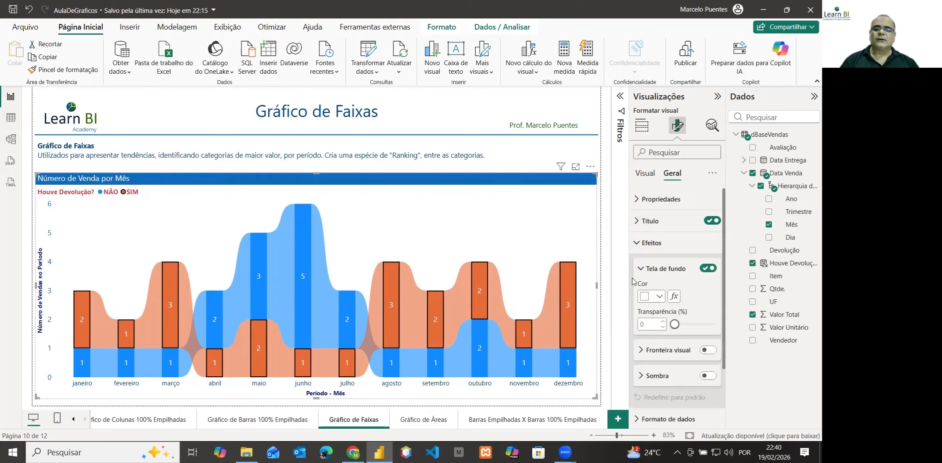
{"action": "left_click", "coordinate": [707, 350]}
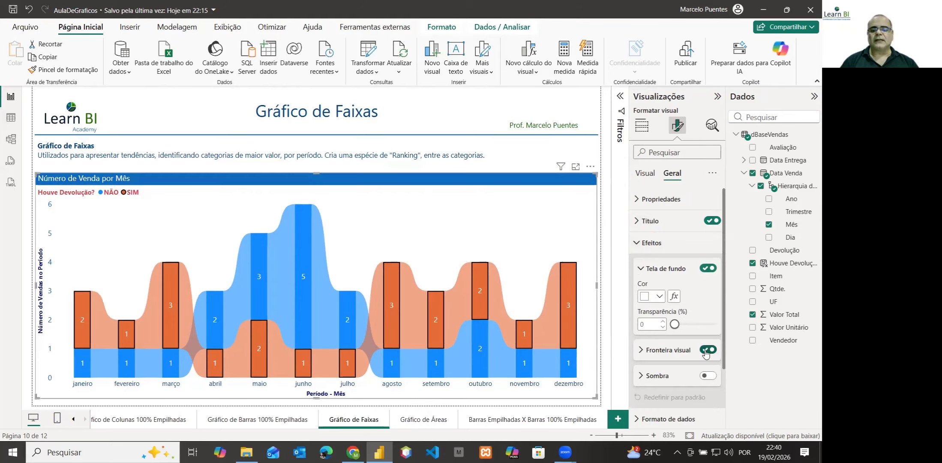
{"action": "left_click", "coordinate": [642, 350]}
{"action": "scroll", "coordinate": [660, 326], "scroll_direction": "down", "scroll_amount": 3}
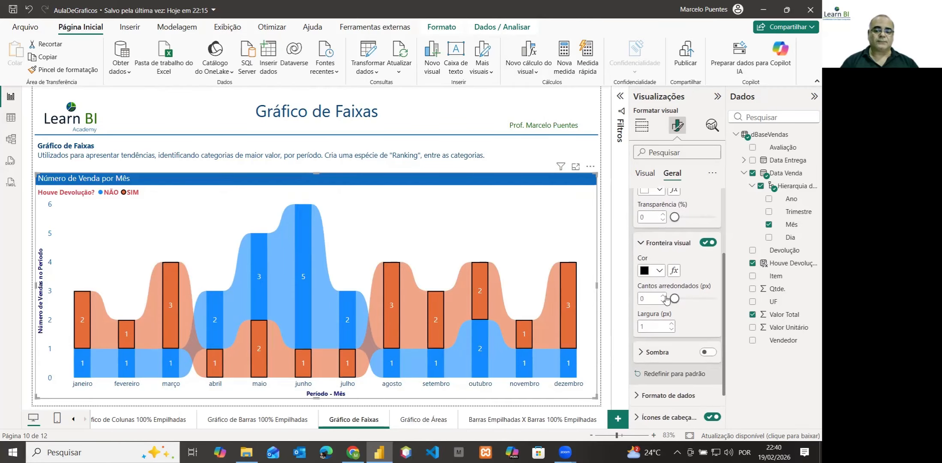
{"action": "left_click", "coordinate": [660, 270]}
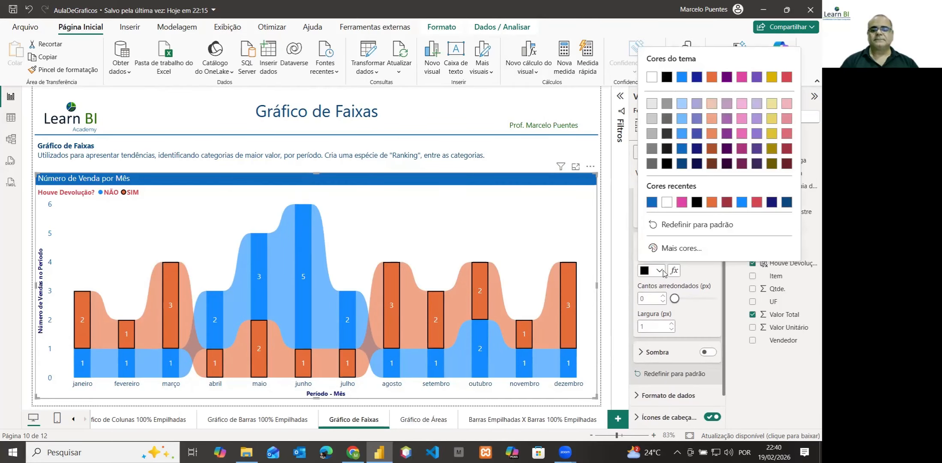
{"action": "left_click", "coordinate": [651, 202]}
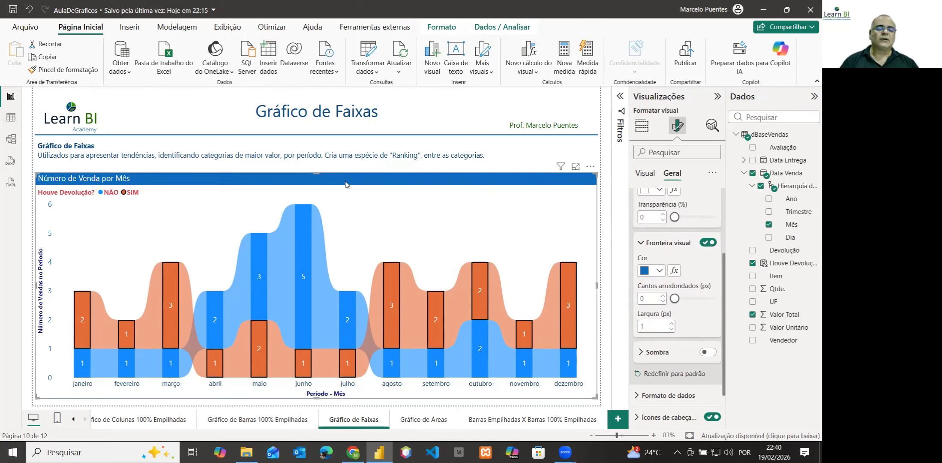
- Set the visual border's rounded corners to 5 px and its width to 2 px
{"action": "double_click", "coordinate": [643, 299]}
{"action": "type", "text": "5"}
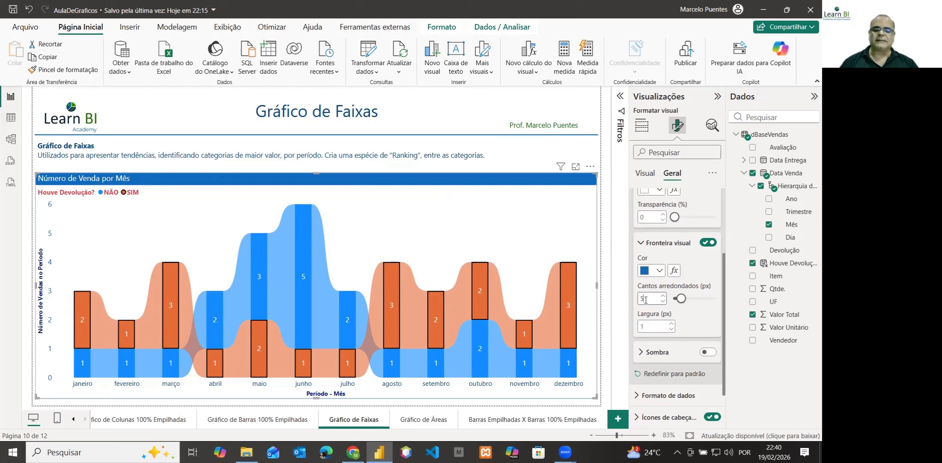
{"action": "double_click", "coordinate": [647, 327]}
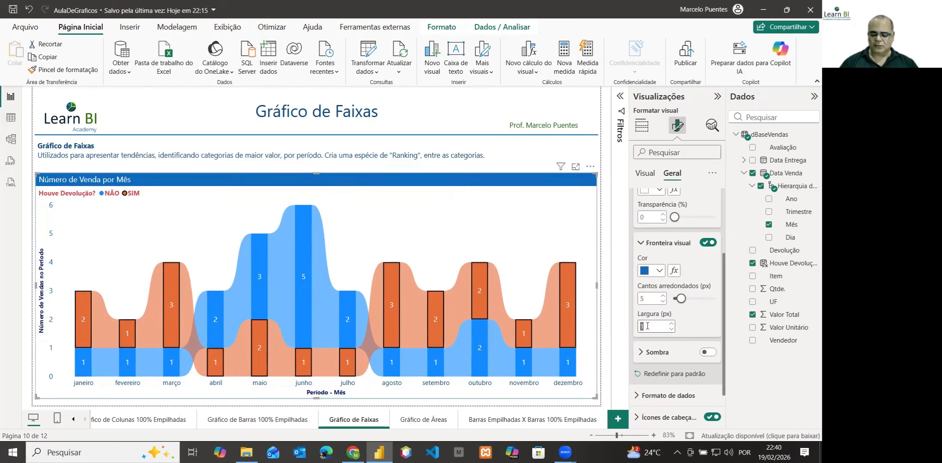
{"action": "type", "text": "2"}
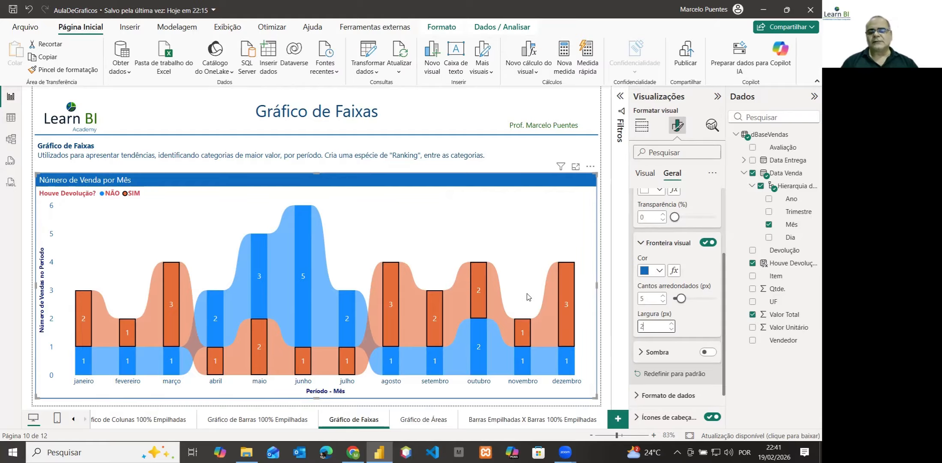
- Try a shadow on the chart, turn it off again, and return from the effects settings to the chart's field assignments
{"action": "left_click", "coordinate": [713, 353]}
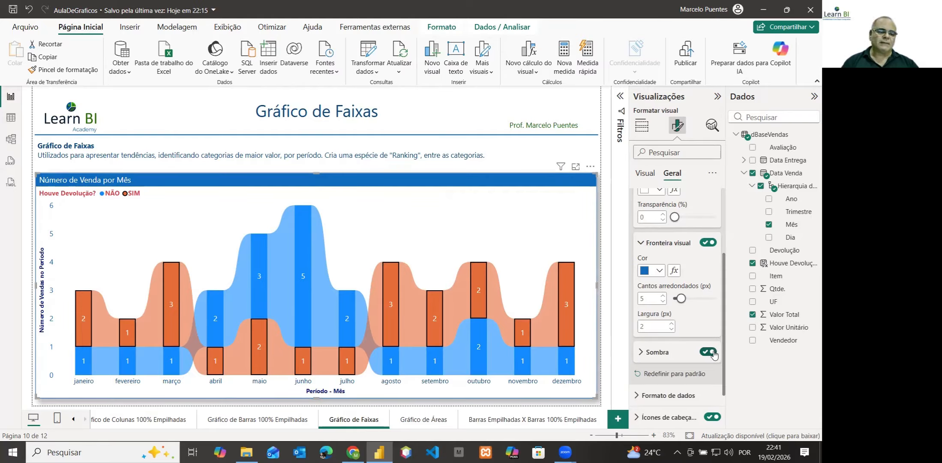
{"action": "left_click", "coordinate": [710, 353]}
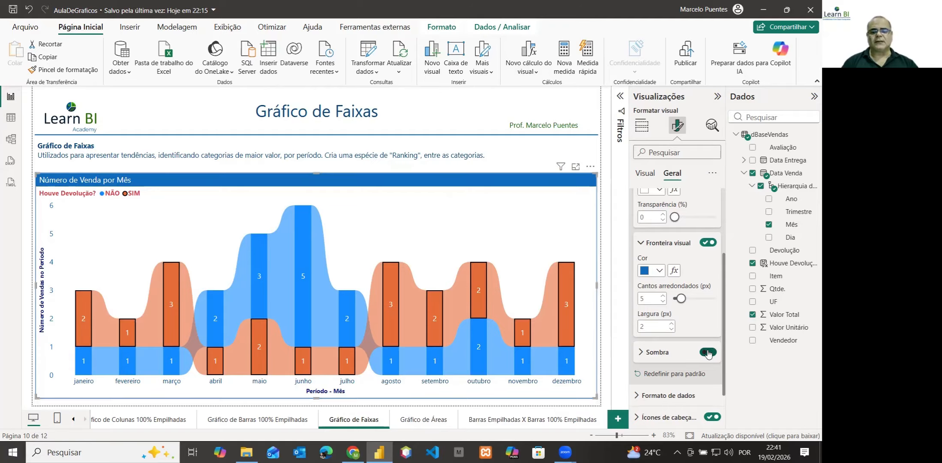
{"action": "scroll", "coordinate": [678, 314], "scroll_direction": "up", "scroll_amount": 5}
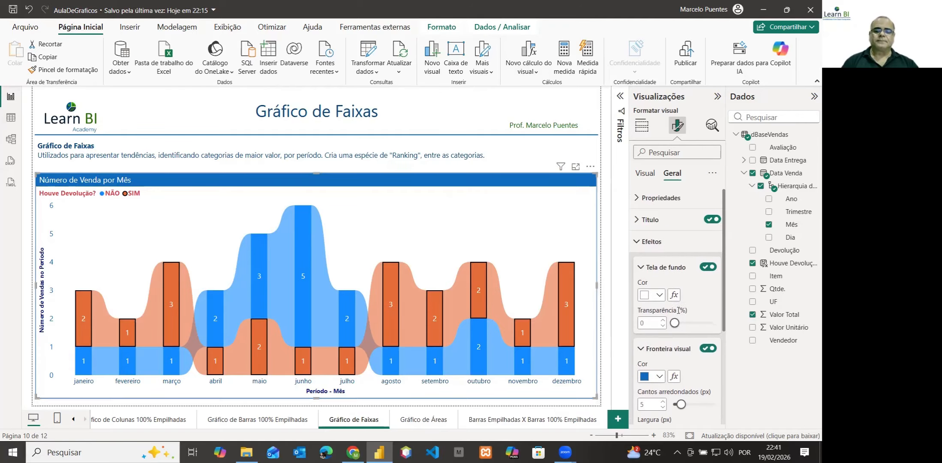
{"action": "left_click", "coordinate": [638, 243]}
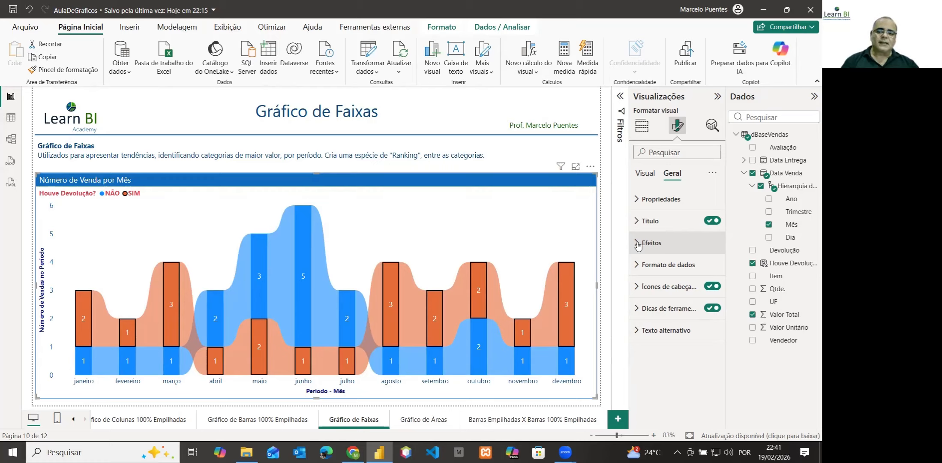
{"action": "left_click", "coordinate": [643, 129]}
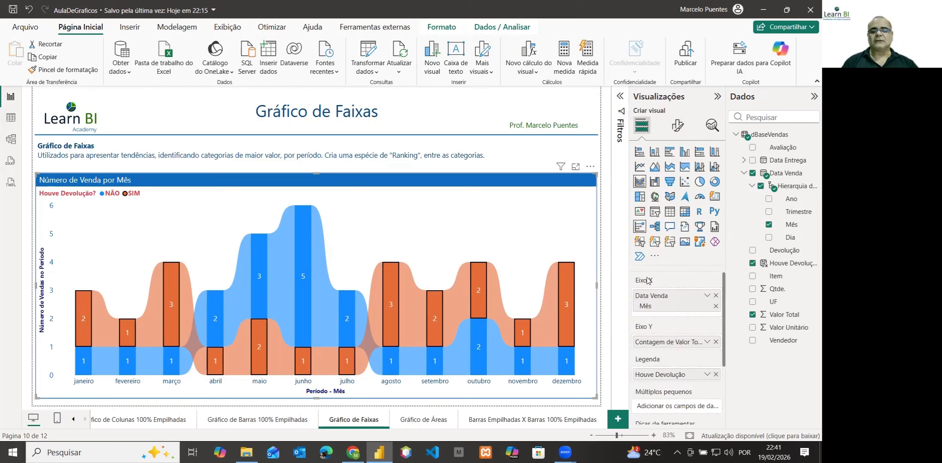
- Try splitting the ribbon chart into small multiples by UF, and remove the field again
{"action": "scroll", "coordinate": [650, 306], "scroll_direction": "down", "scroll_amount": 5}
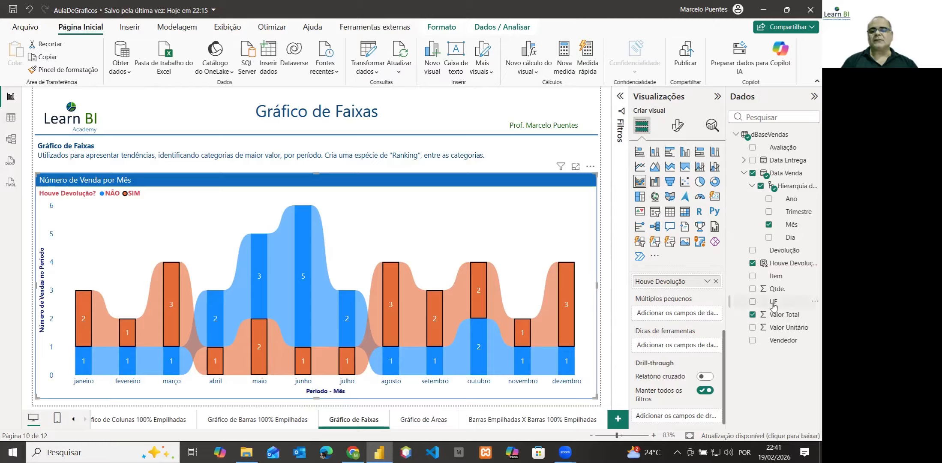
{"action": "left_click_drag", "start_coordinate": [778, 303], "coordinate": [682, 317]}
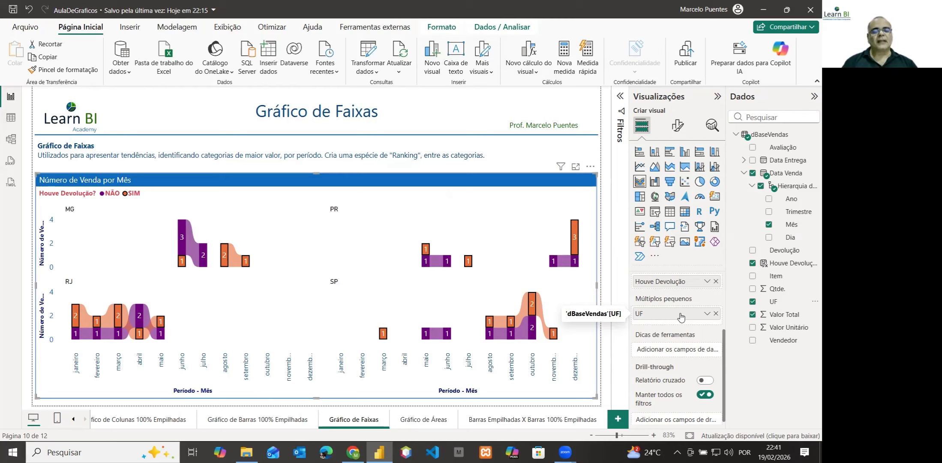
{"action": "left_click", "coordinate": [716, 315]}
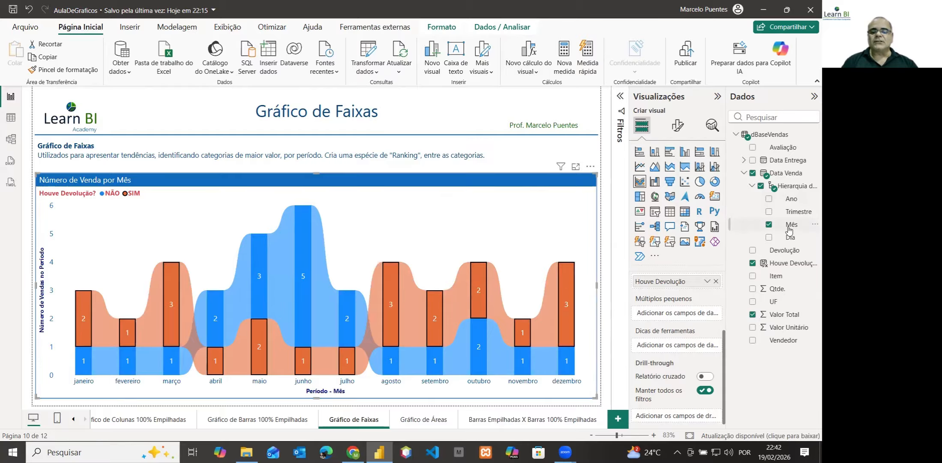
- Try small multiples by the Mês level of Data Venda, look through the monthly panels, and remove the field again
{"action": "left_click_drag", "start_coordinate": [691, 318], "coordinate": [690, 316]}
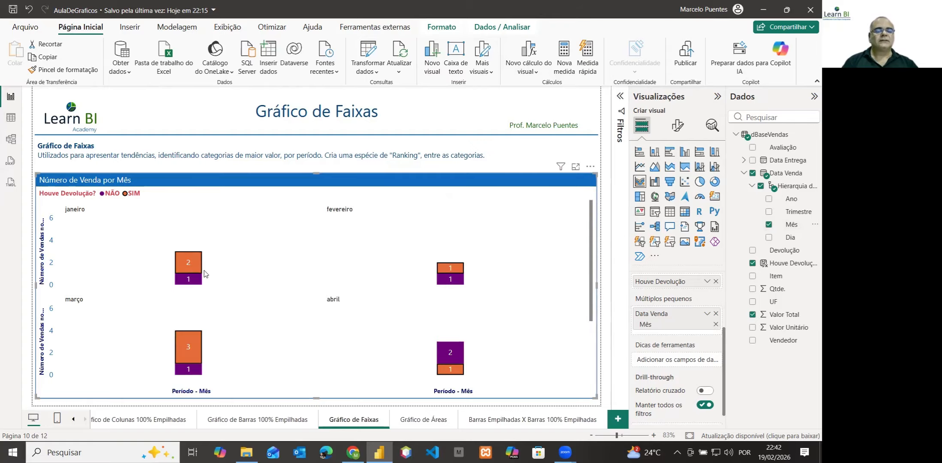
{"action": "mouse_move", "coordinate": [186, 263]}
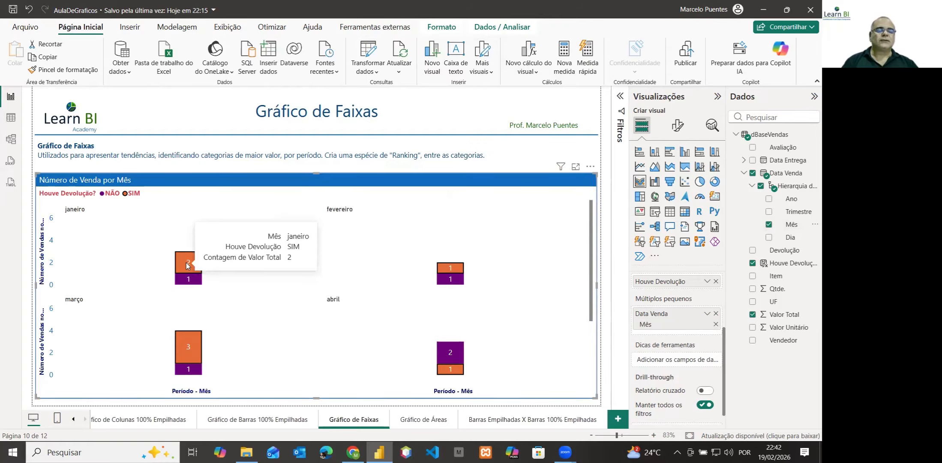
{"action": "mouse_move", "coordinate": [185, 283]}
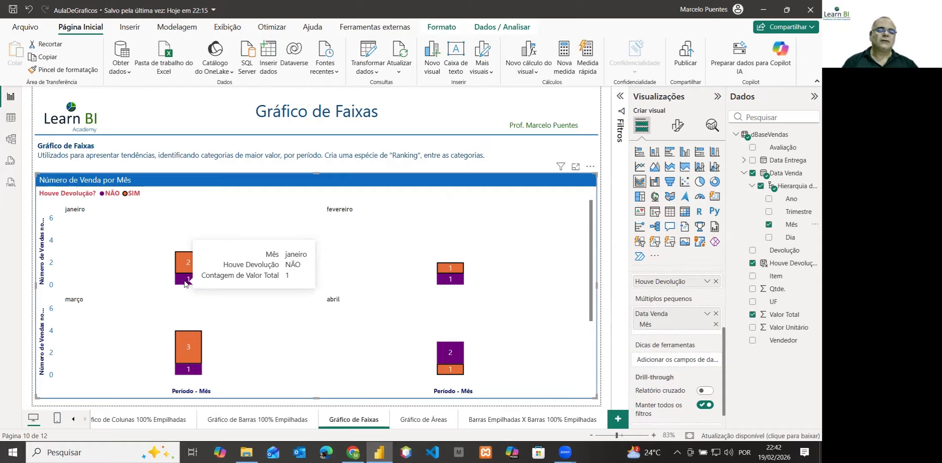
{"action": "scroll", "coordinate": [257, 326], "scroll_direction": "down", "scroll_amount": 3}
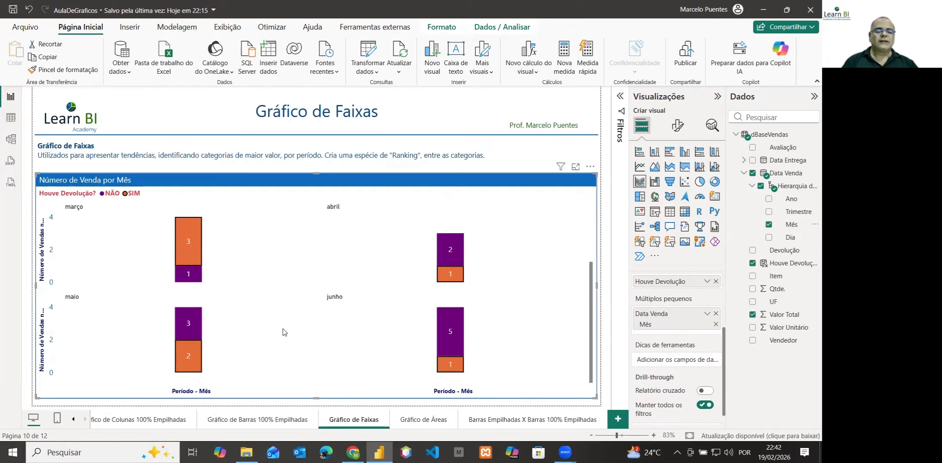
{"action": "scroll", "coordinate": [283, 333], "scroll_direction": "down", "scroll_amount": 3}
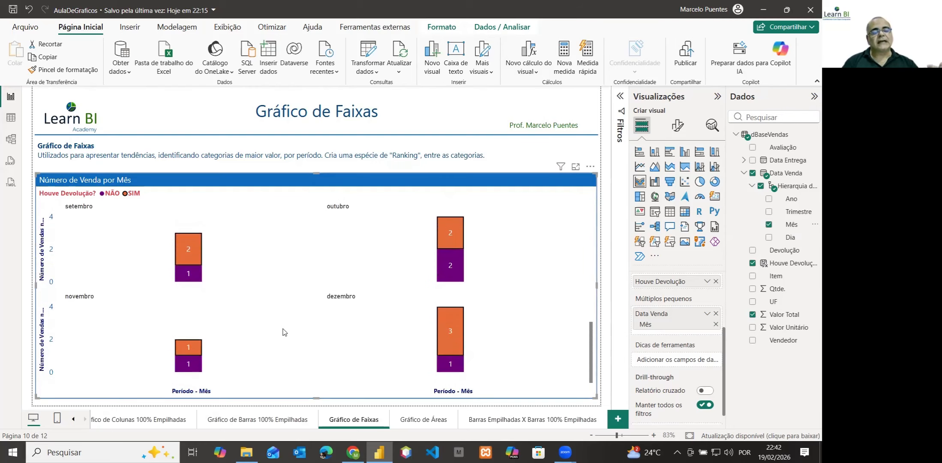
{"action": "scroll", "coordinate": [283, 333], "scroll_direction": "up", "scroll_amount": 5}
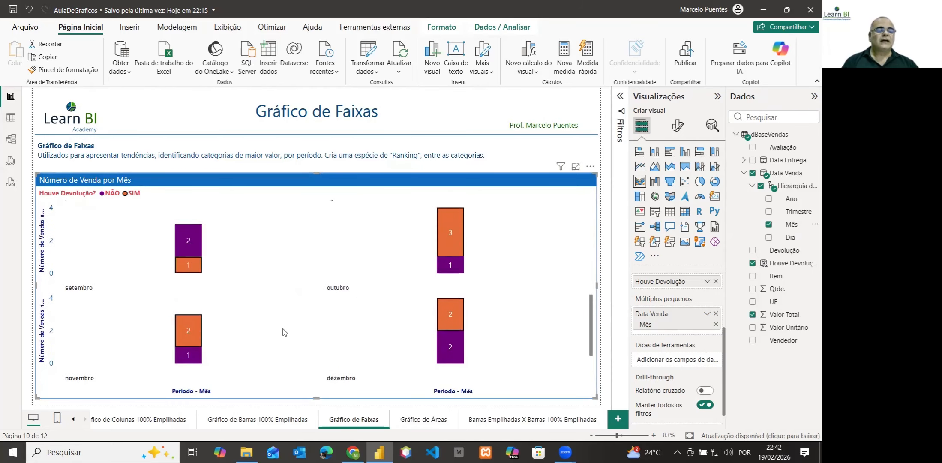
{"action": "scroll", "coordinate": [283, 332], "scroll_direction": "up", "scroll_amount": 2}
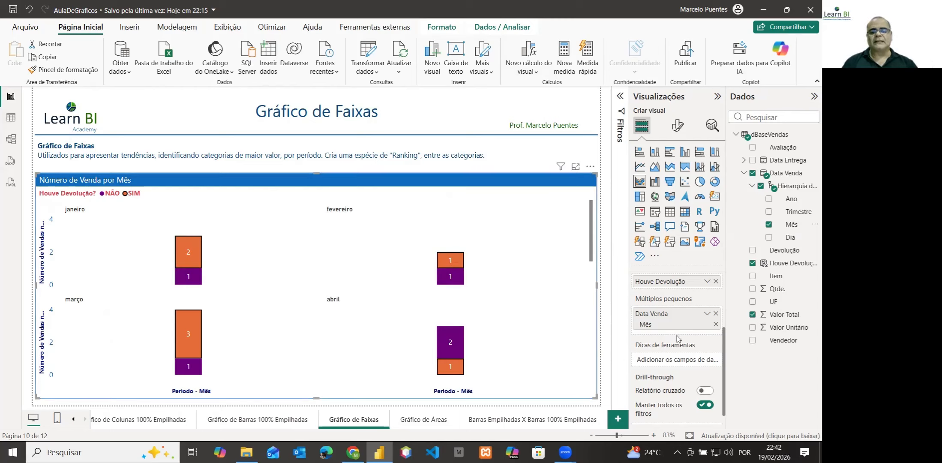
{"action": "left_click", "coordinate": [716, 315]}
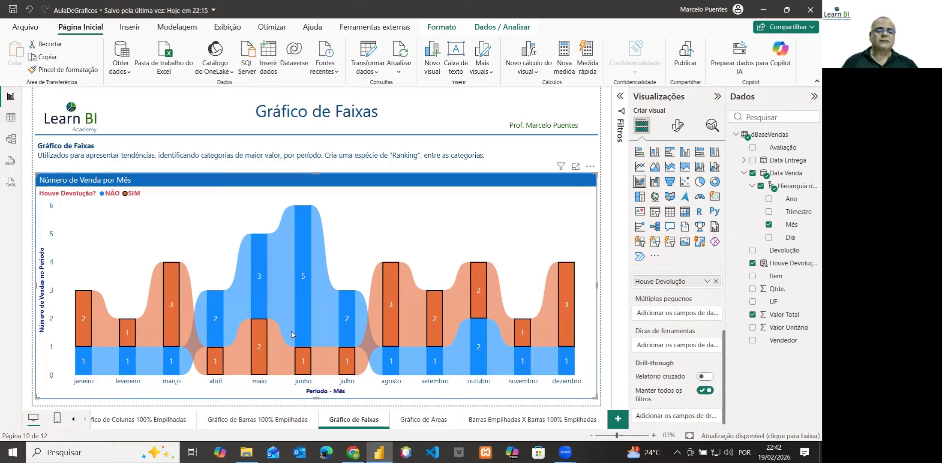
- Add the sum of Valor Total to the chart's tooltips and rename it Receita Total for this visual
{"action": "mouse_move", "coordinate": [171, 324]}
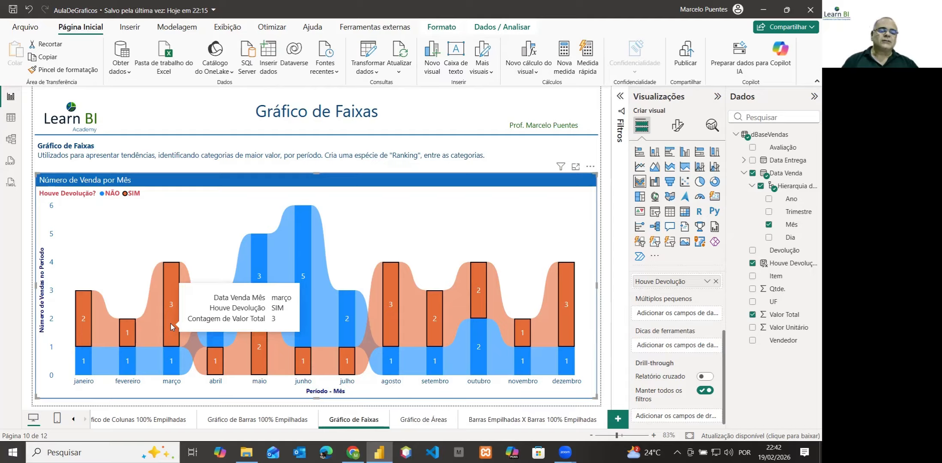
{"action": "mouse_move", "coordinate": [170, 364]}
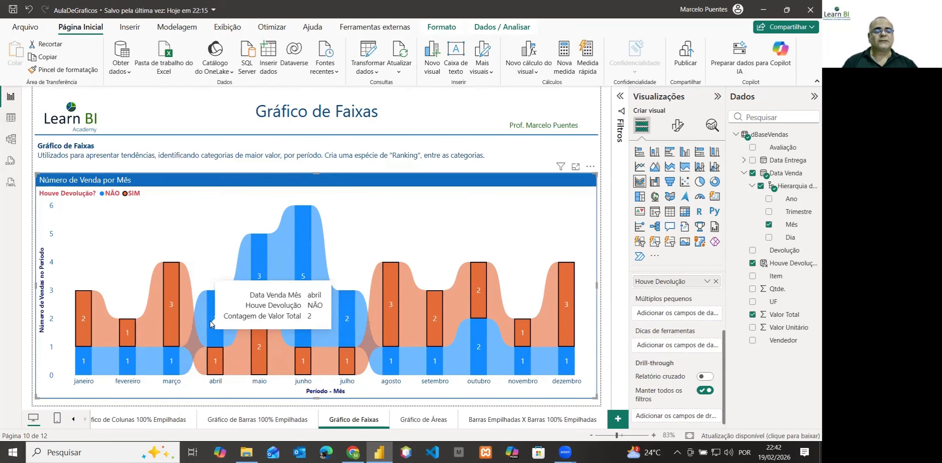
{"action": "mouse_move", "coordinate": [214, 360]}
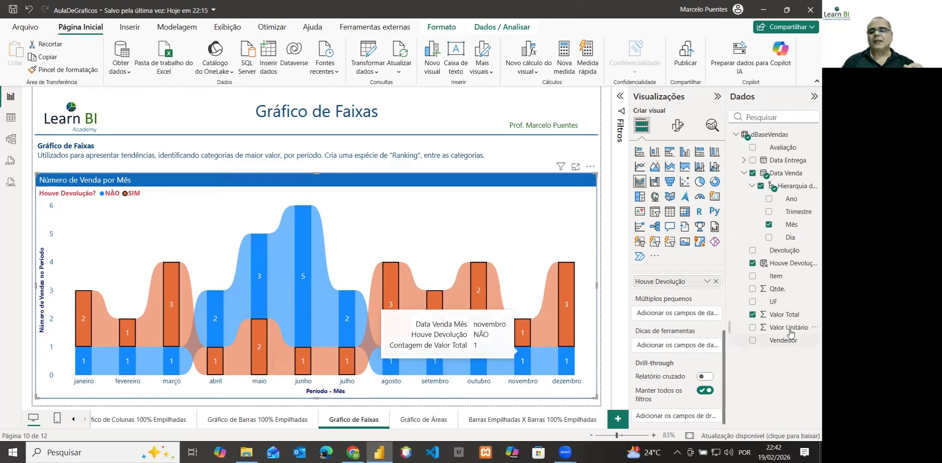
{"action": "left_click_drag", "start_coordinate": [773, 320], "coordinate": [698, 349]}
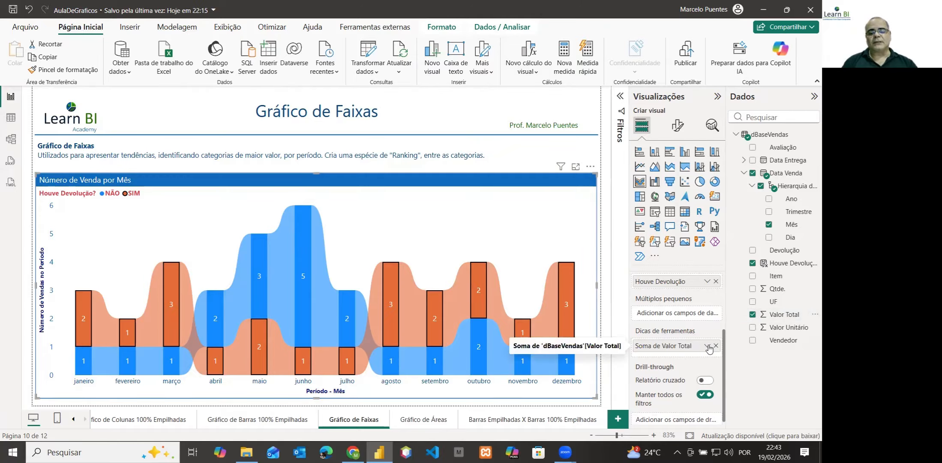
{"action": "left_click", "coordinate": [708, 347]}
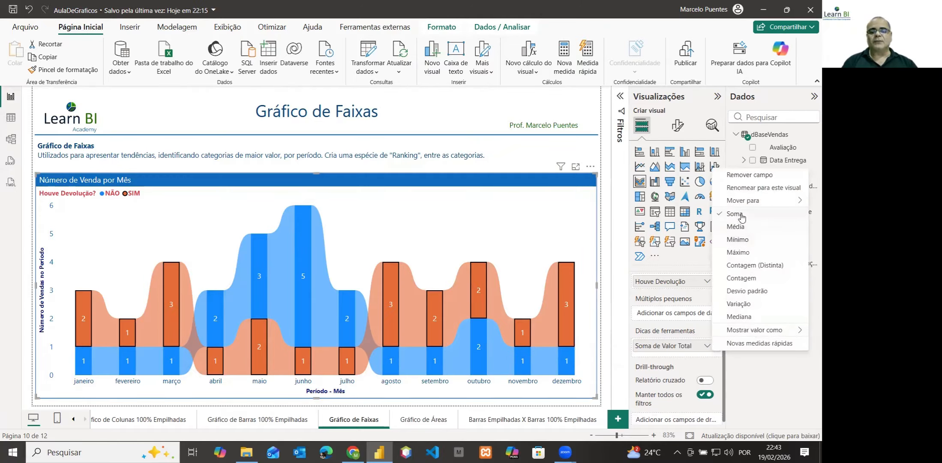
{"action": "double_click", "coordinate": [672, 348]}
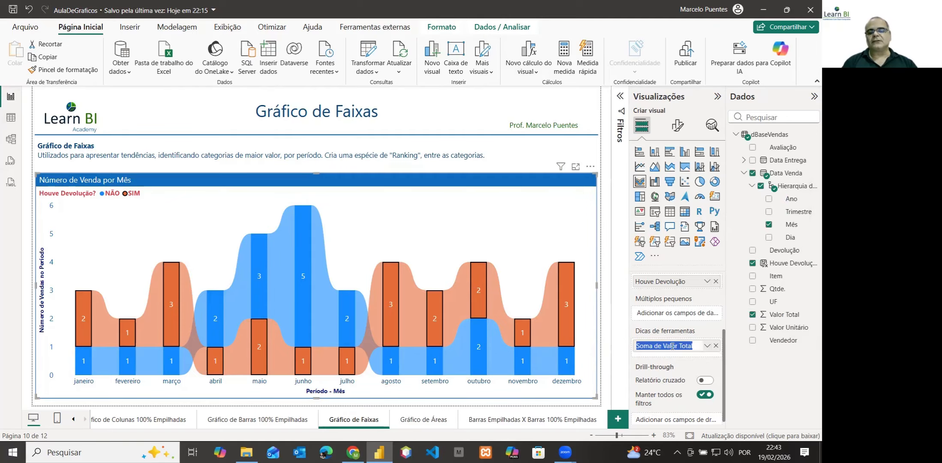
{"action": "type", "text": "Recei"}
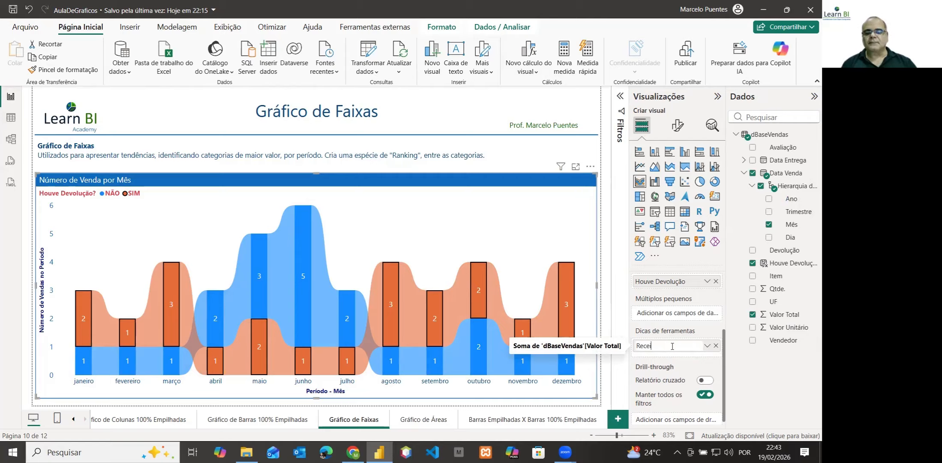
{"action": "type", "text": "ta Total"}
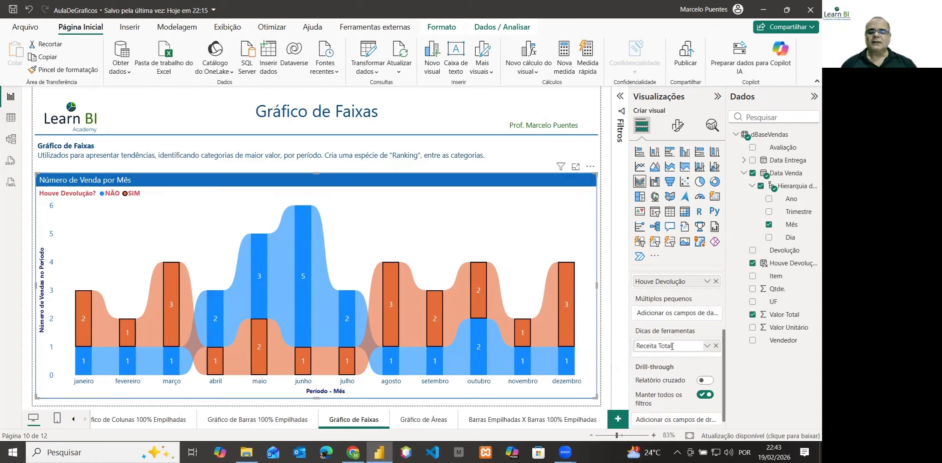
{"action": "key", "text": "Return"}
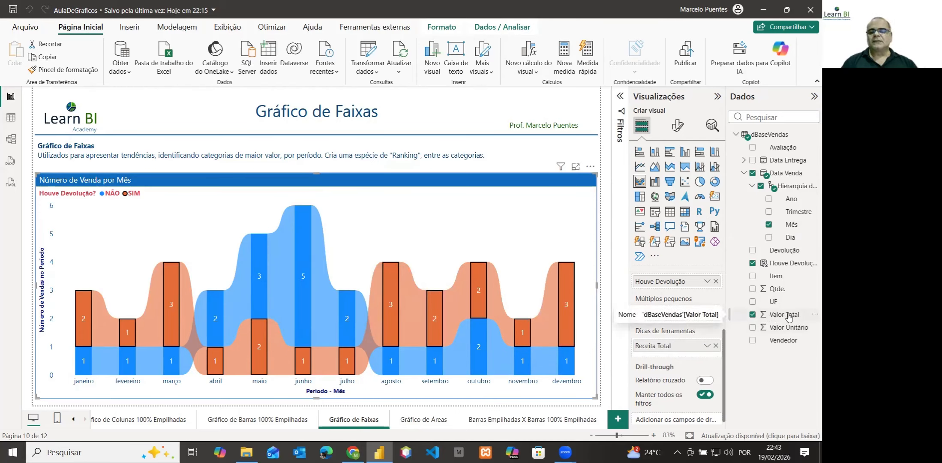
- Add Valor Total to the chart's tooltips a second time, aggregated as an average (Média)
{"action": "left_click_drag", "start_coordinate": [789, 317], "coordinate": [693, 352]}
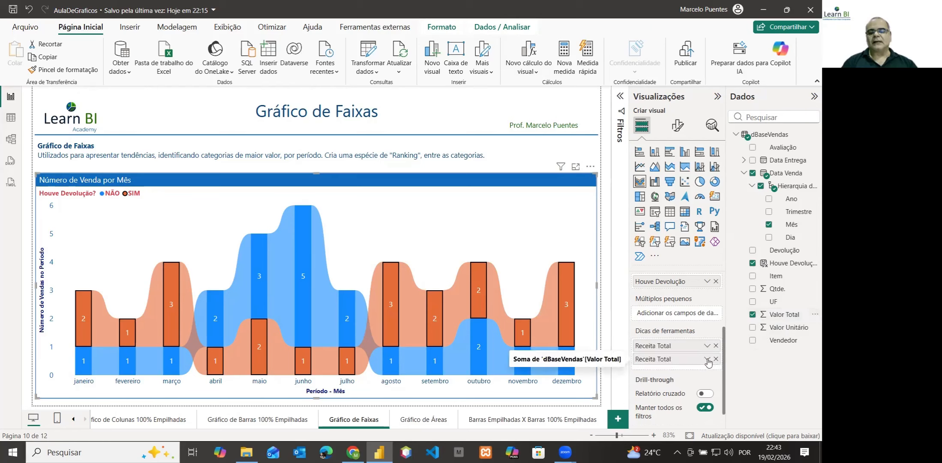
{"action": "left_click", "coordinate": [708, 360]}
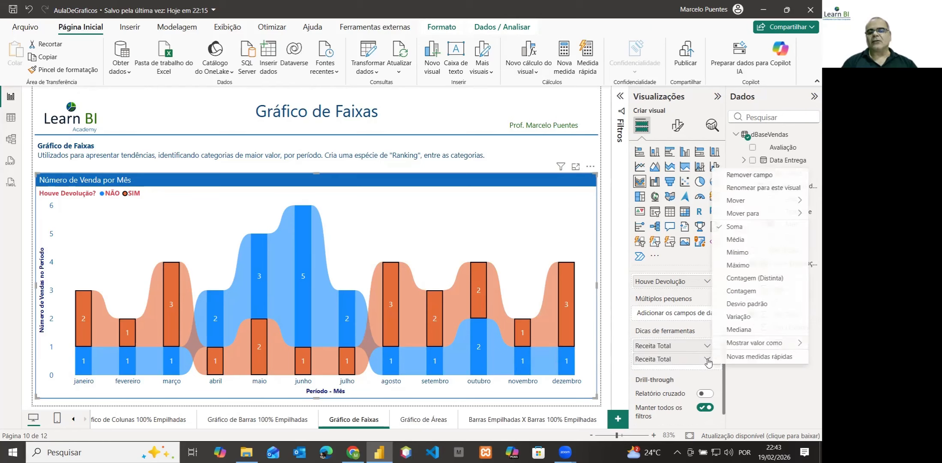
{"action": "left_click", "coordinate": [735, 240]}
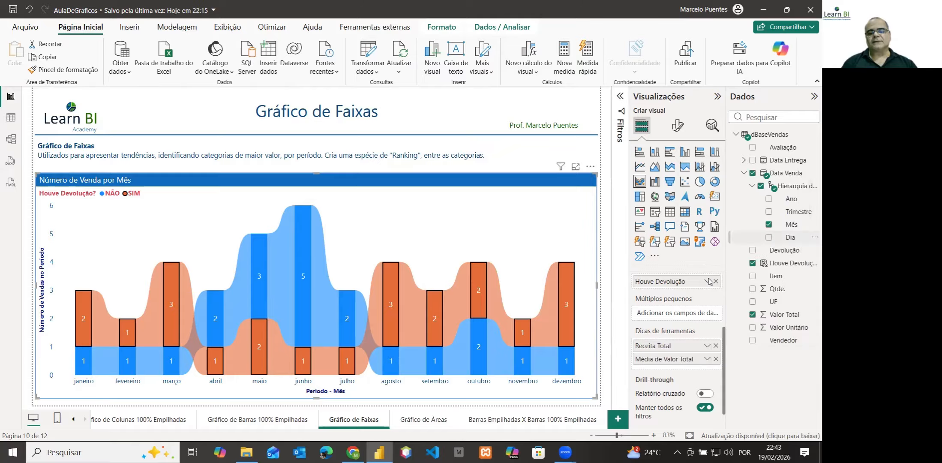
- Rename the averaged Valor Total tooltip field as Receita Média
{"action": "double_click", "coordinate": [665, 360]}
{"action": "key", "text": "ctrl+a"}
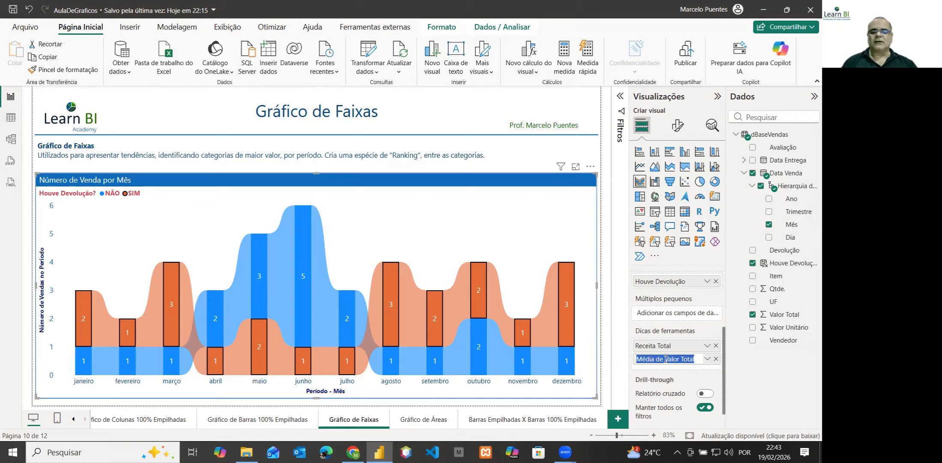
{"action": "type", "text": "REce"}
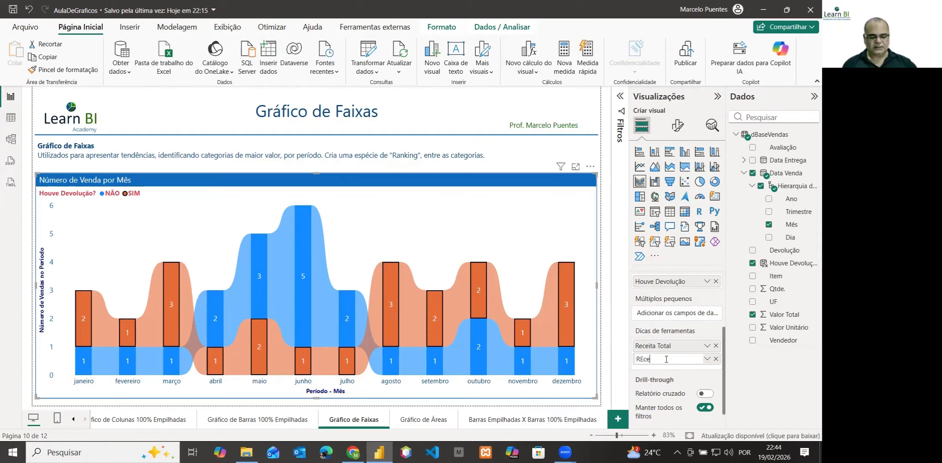
{"action": "type", "text": "ita Média"}
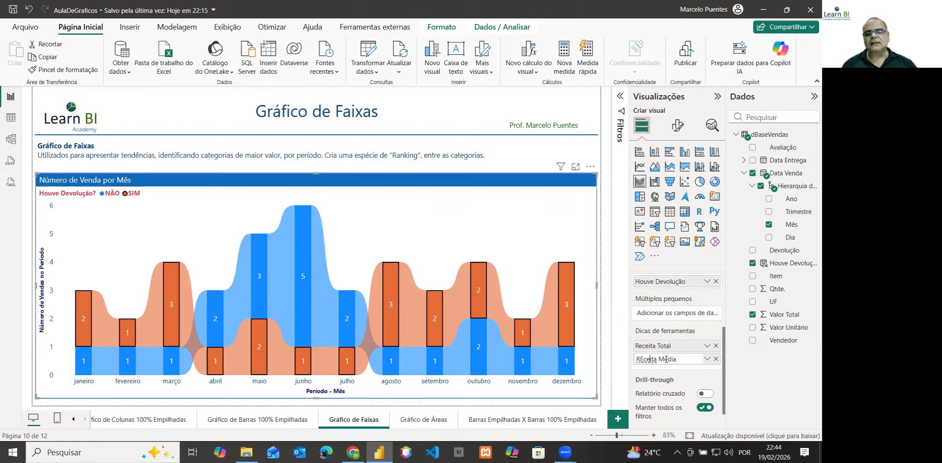
{"action": "key", "text": "shift+Right"}
{"action": "key", "text": "shift+Right"}
{"action": "key", "text": "shift+Right"}
{"action": "key", "text": "shift+Right"}
{"action": "key", "text": "shift+Right"}
{"action": "key", "text": "shift+Right"}
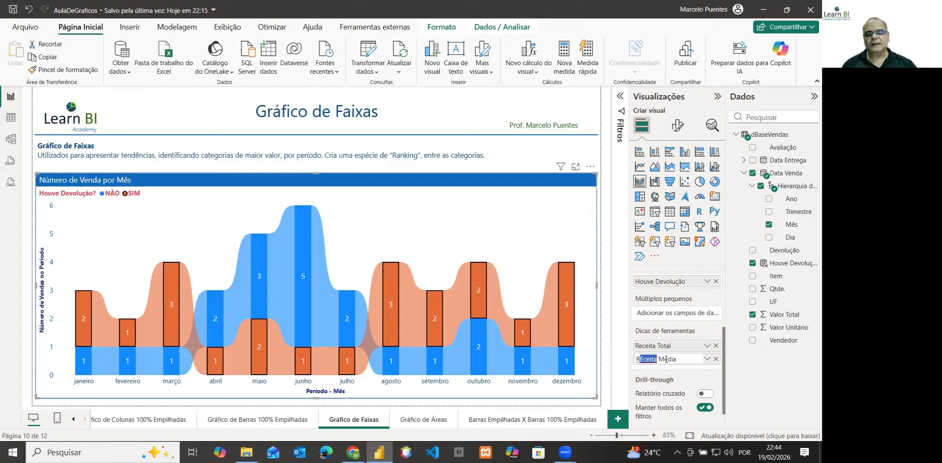
{"action": "type", "text": "eceita"}
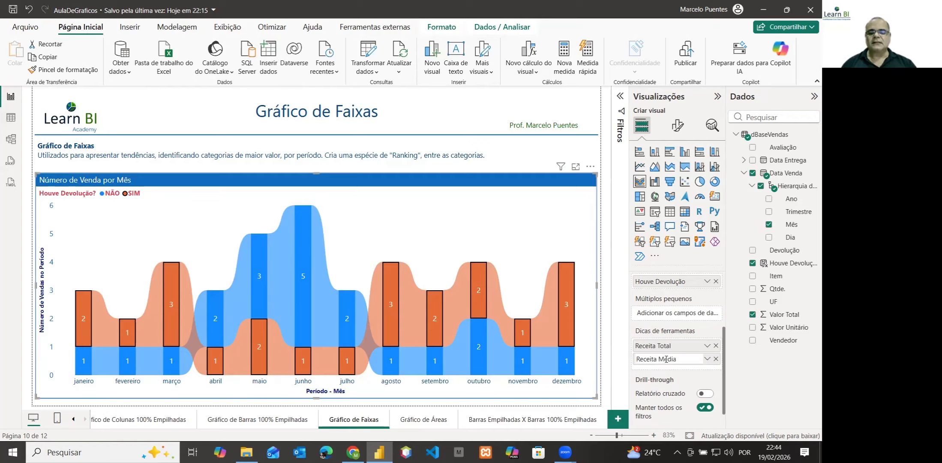
{"action": "key", "text": "Return"}
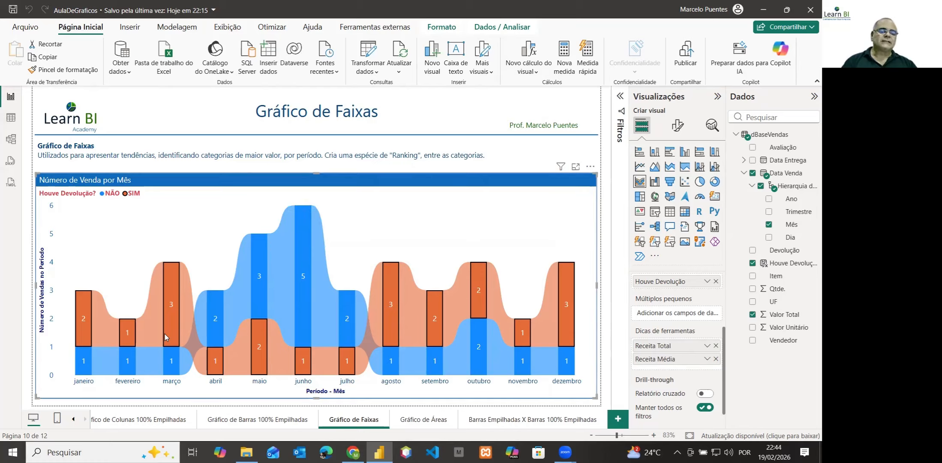
- Rename the Y-axis count of Valor Total as Número de Vendas and check the tooltip on the March SIM column
{"action": "mouse_move", "coordinate": [168, 334]}
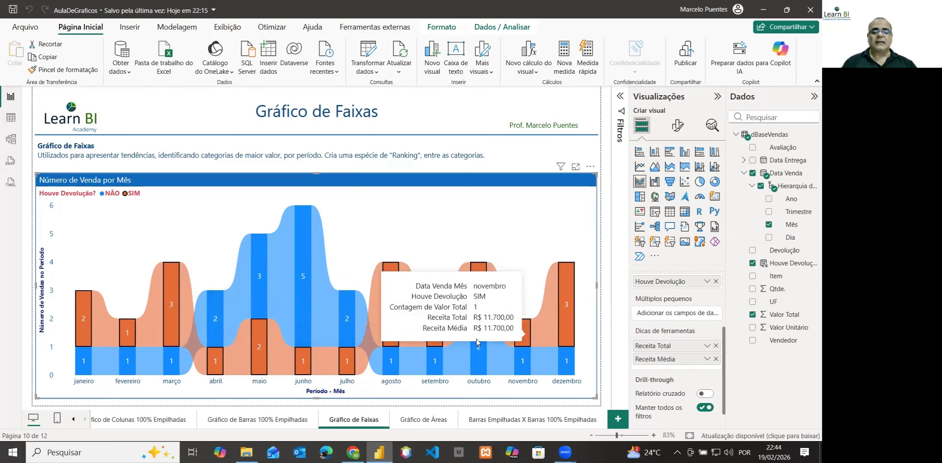
{"action": "scroll", "coordinate": [688, 303], "scroll_direction": "up", "scroll_amount": 3}
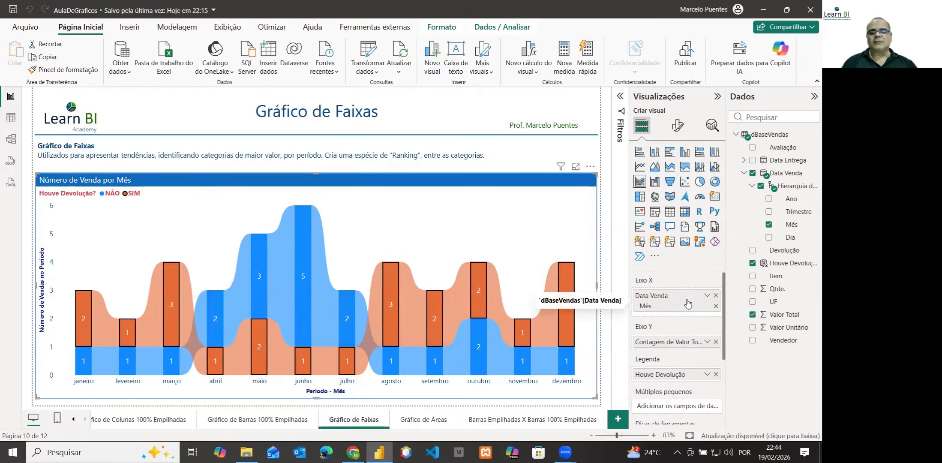
{"action": "scroll", "coordinate": [688, 304], "scroll_direction": "down", "scroll_amount": 1}
{"action": "scroll", "coordinate": [688, 304], "scroll_direction": "up", "scroll_amount": 1}
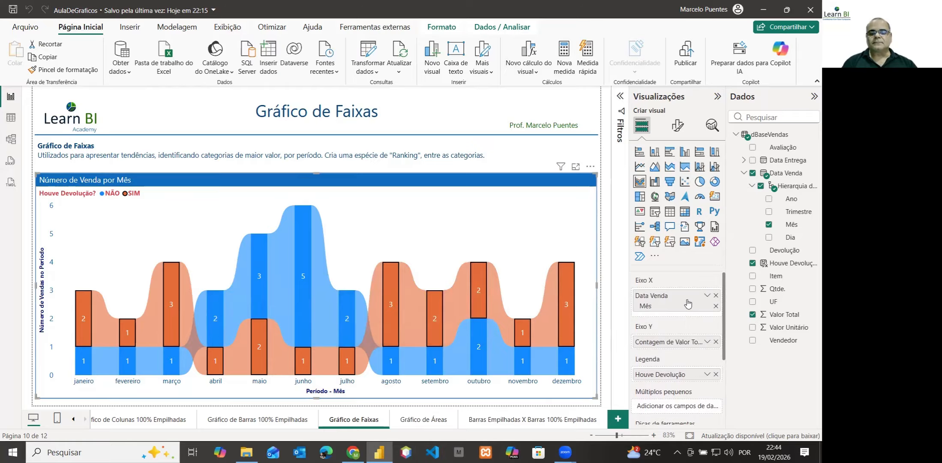
{"action": "double_click", "coordinate": [671, 343]}
{"action": "key", "text": "ctrl+a"}
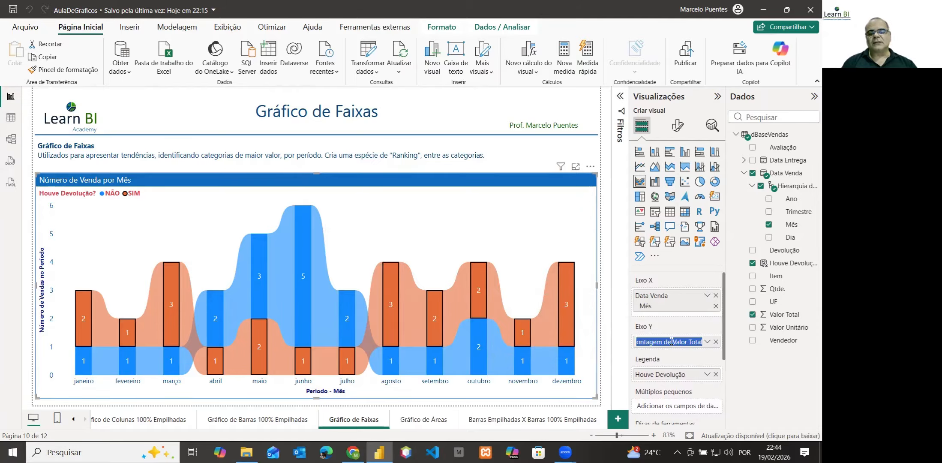
{"action": "type", "text": "Nú"}
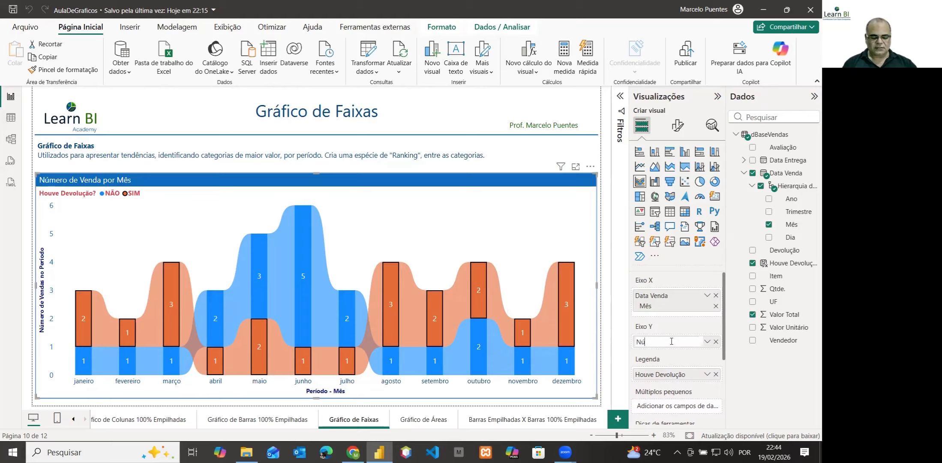
{"action": "type", "text": "mero de Vendas"}
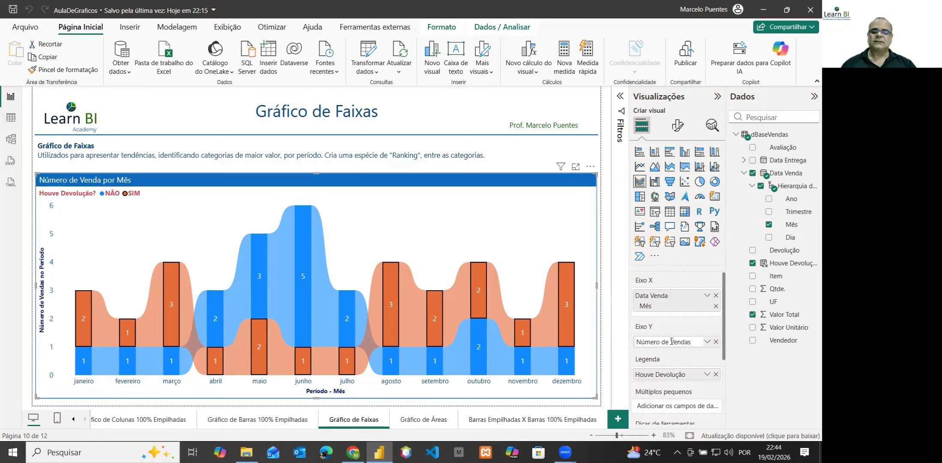
{"action": "key", "text": "Return"}
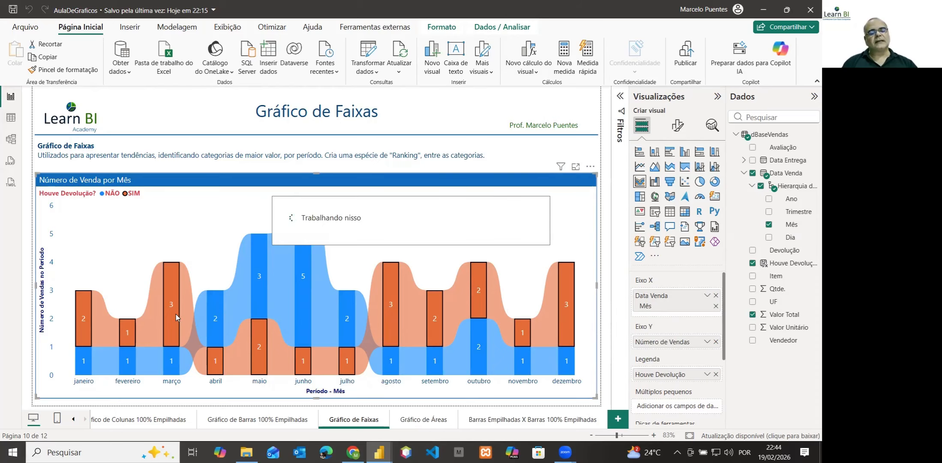
{"action": "mouse_move", "coordinate": [176, 313]}
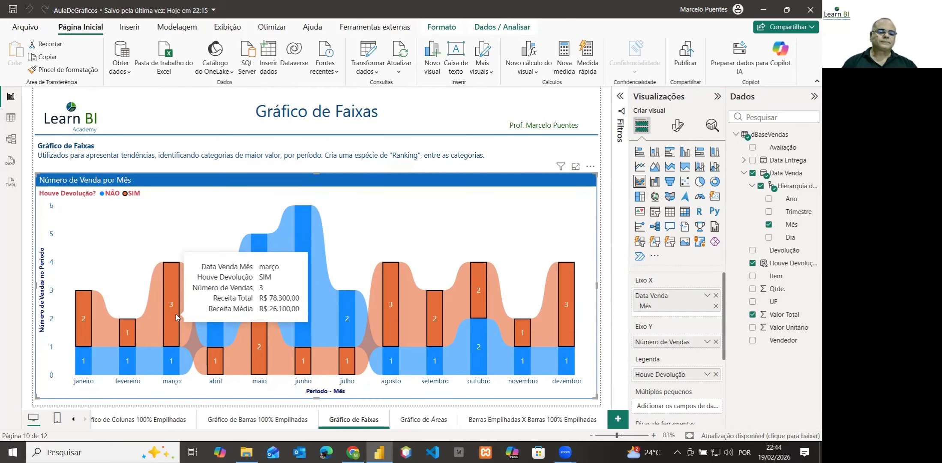